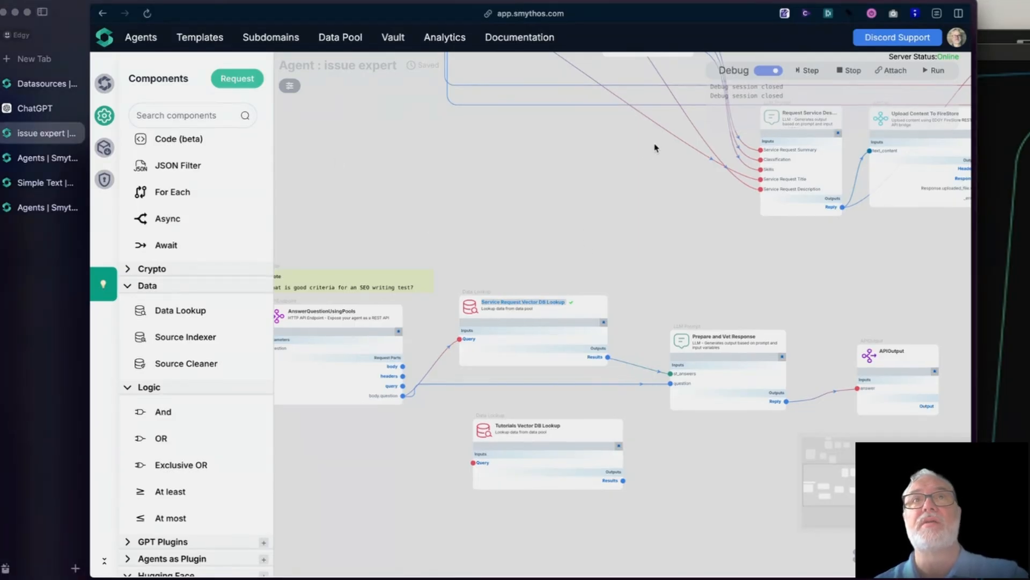
# Step: Examine the issue expert workflow around the Upload Content To FireStore component
pyautogui.moveTo(655, 145); pyautogui.dragTo(390, 373)
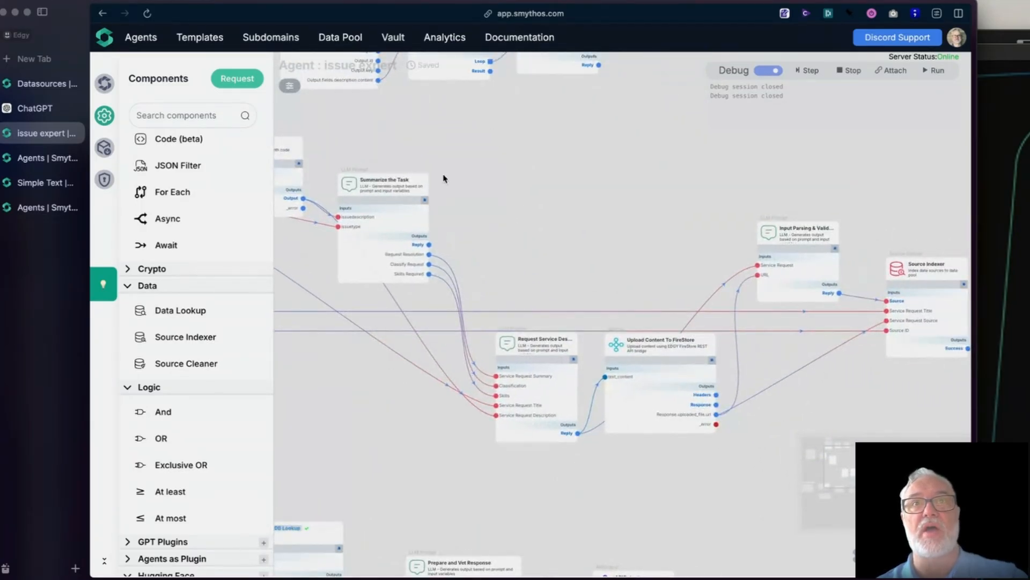
pyautogui.scroll(-2, 599, 143)
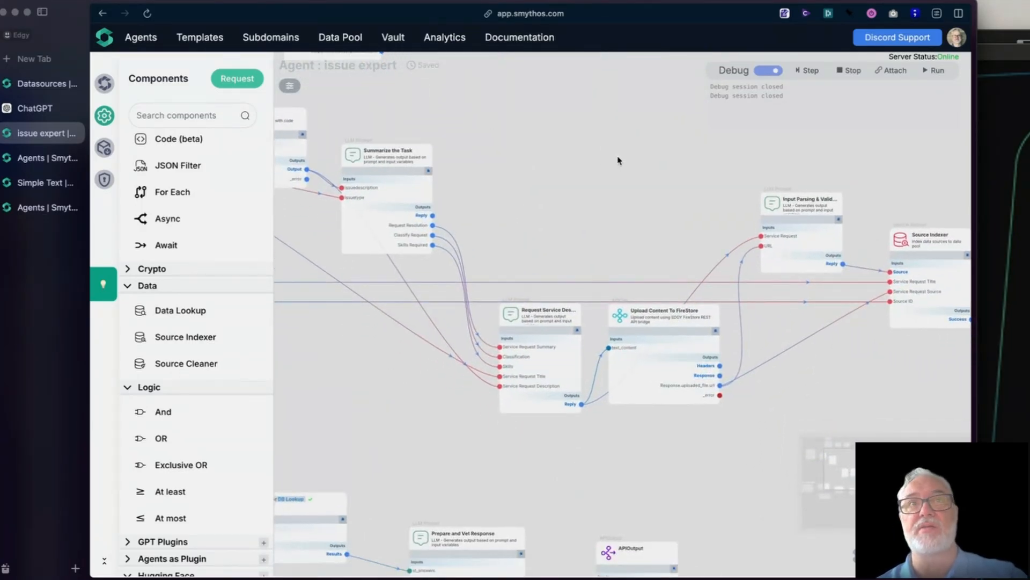
pyautogui.scroll(-3, 616, 159)
pyautogui.moveTo(572, 115); pyautogui.dragTo(569, 115)
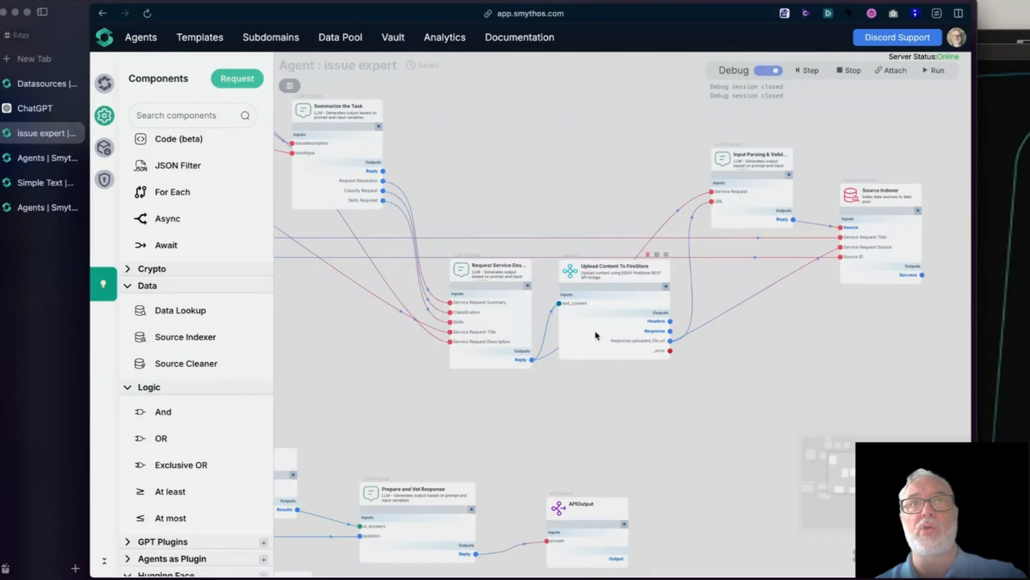
pyautogui.click(570, 279)
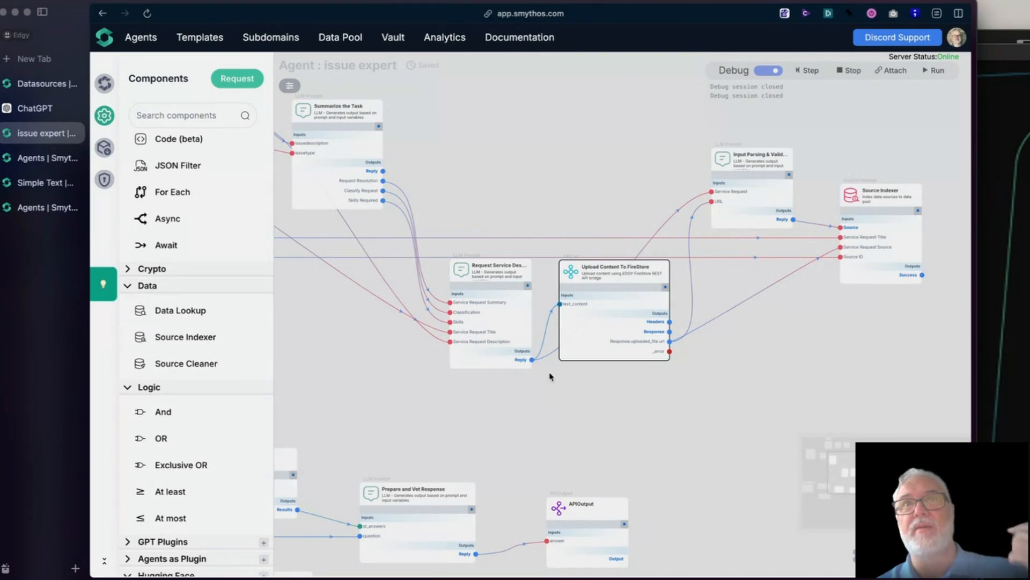
pyautogui.moveTo(572, 274)
pyautogui.mouseDown()
pyautogui.moveTo(592, 279)
pyautogui.moveTo(558, 278)
pyautogui.moveTo(573, 280)
pyautogui.mouseUp()
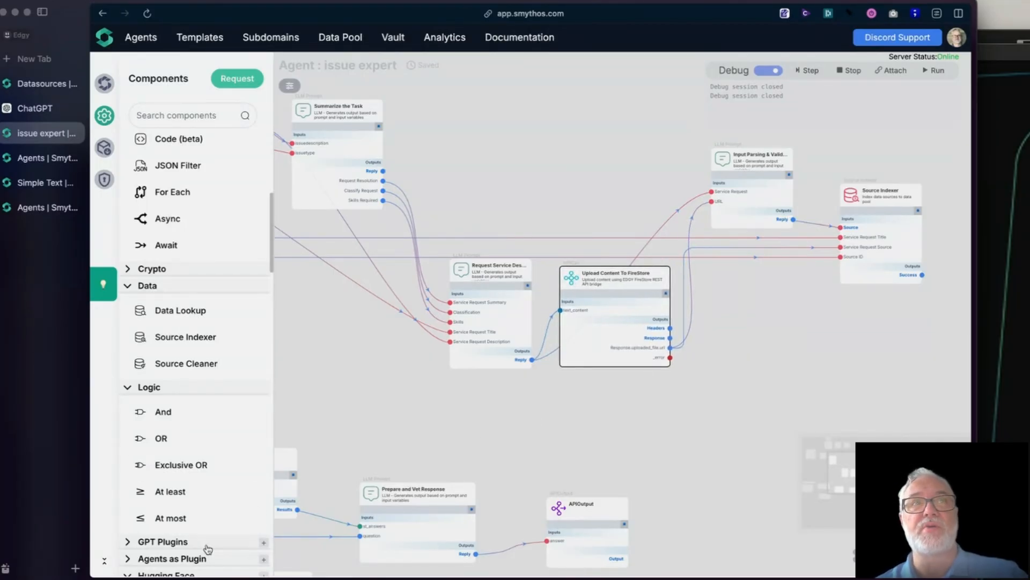
# Step: Browse the integration components and expand Google Drive to review its available actions
pyautogui.scroll(-15, 210, 545)
pyautogui.scroll(-5, 212, 545)
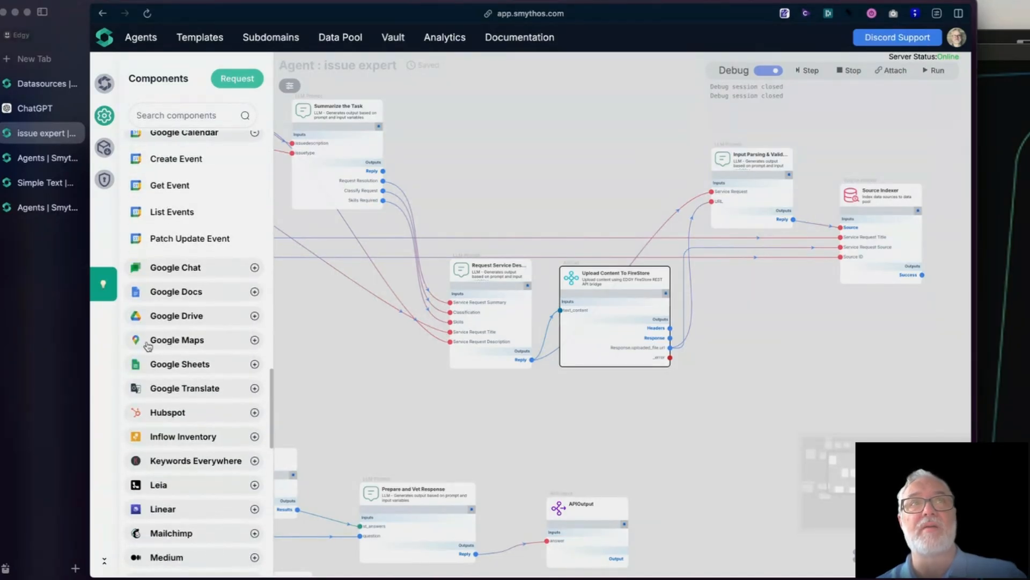
pyautogui.click(178, 318)
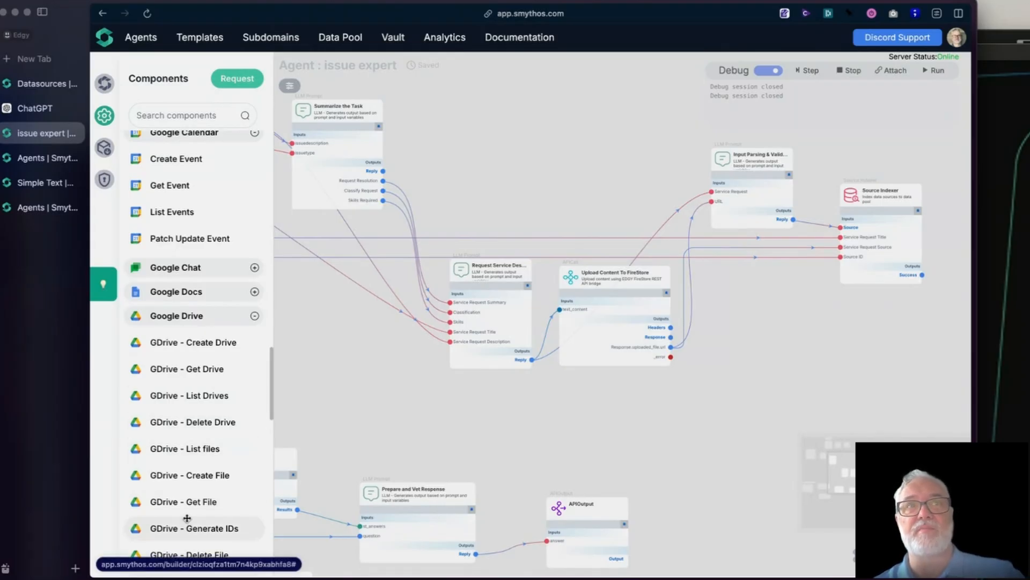
pyautogui.scroll(-5, 186, 518)
pyautogui.scroll(1, 188, 406)
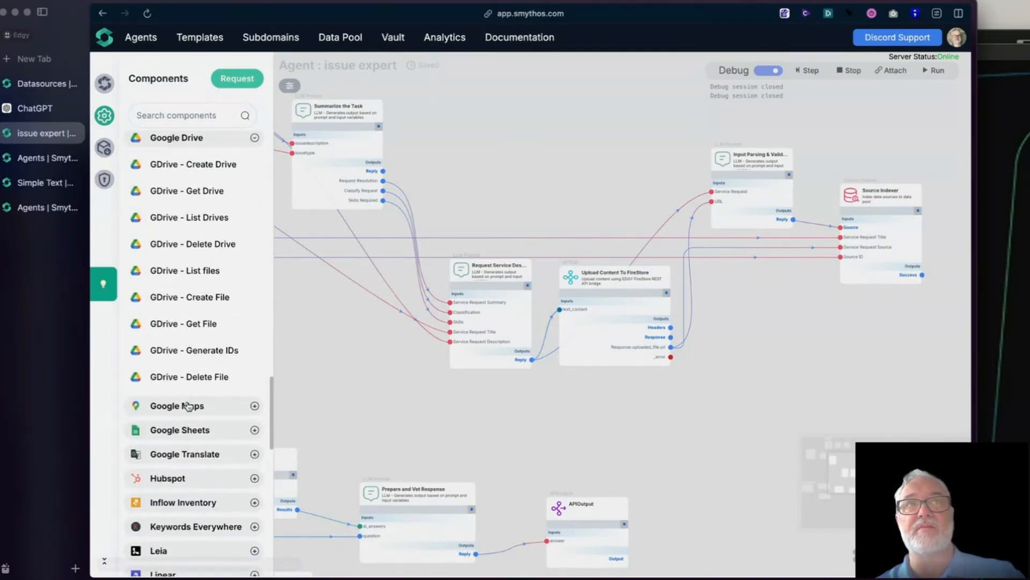
pyautogui.scroll(2, 188, 407)
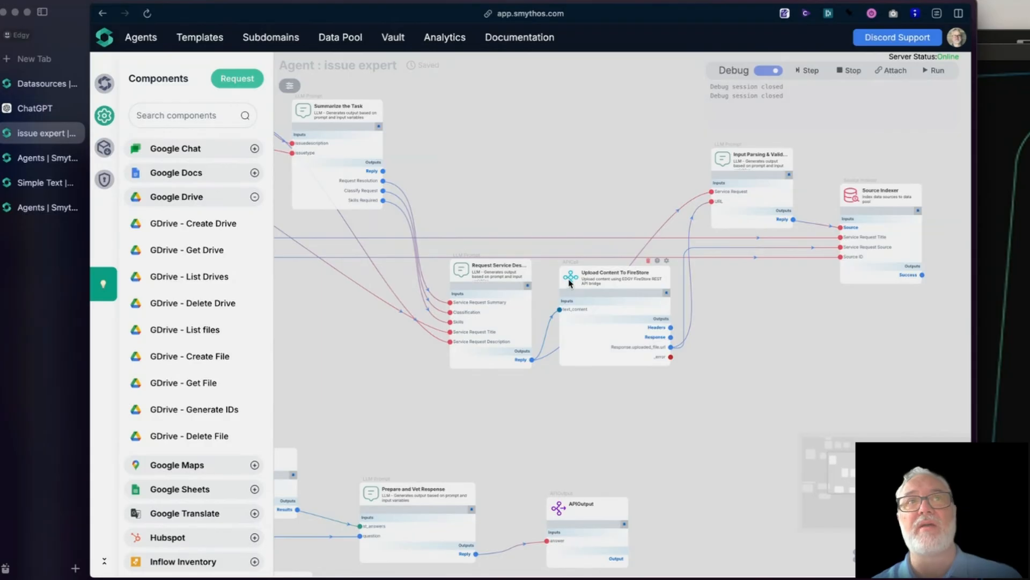
# Step: Inspect the Upload Content To FireStore component's API call settings and its place in the workflow
pyautogui.moveTo(572, 277); pyautogui.dragTo(580, 281)
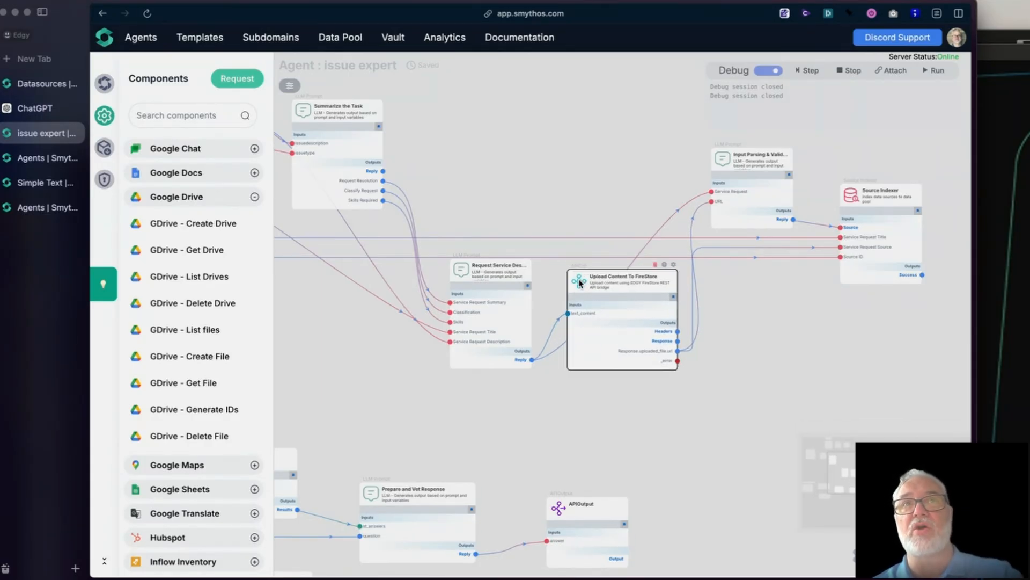
pyautogui.click(644, 436)
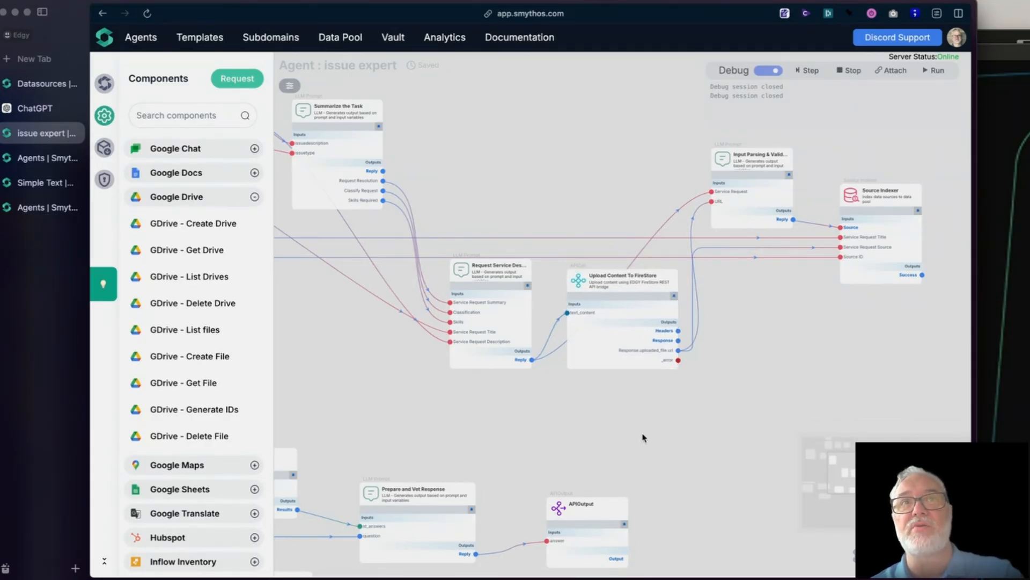
pyautogui.click(575, 283)
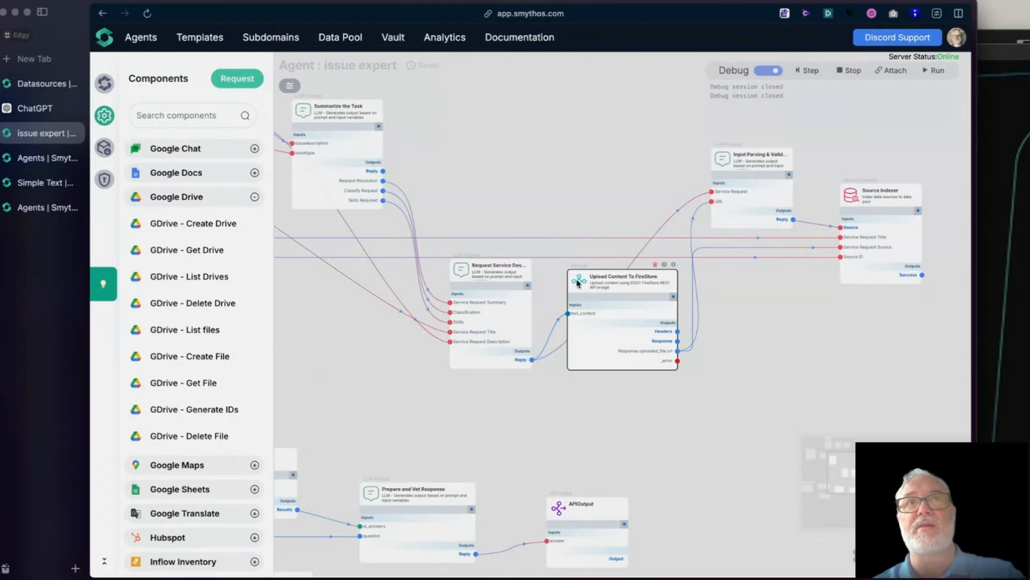
pyautogui.moveTo(576, 284); pyautogui.dragTo(572, 283)
pyautogui.scroll(5, 572, 283)
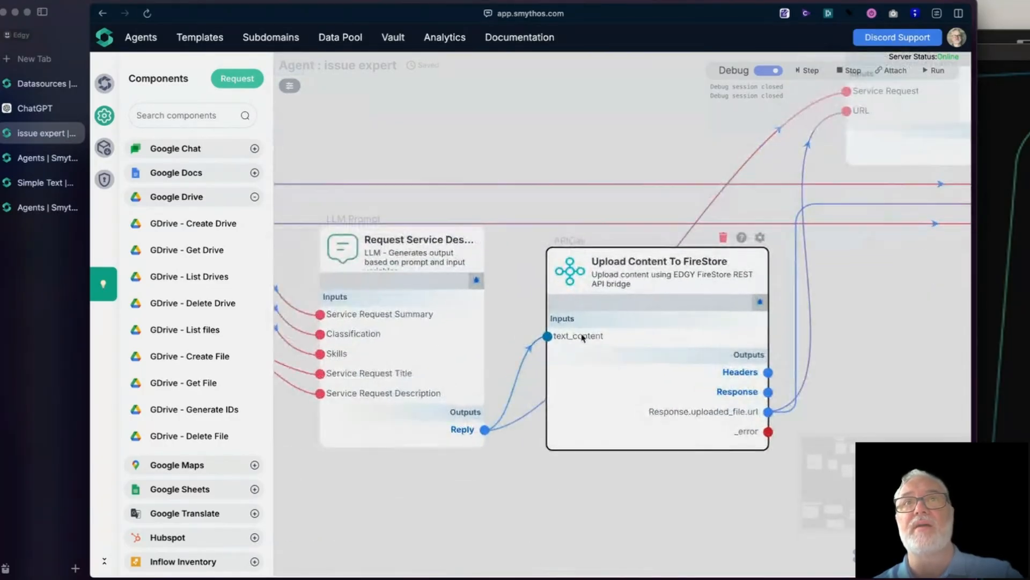
pyautogui.click(777, 226)
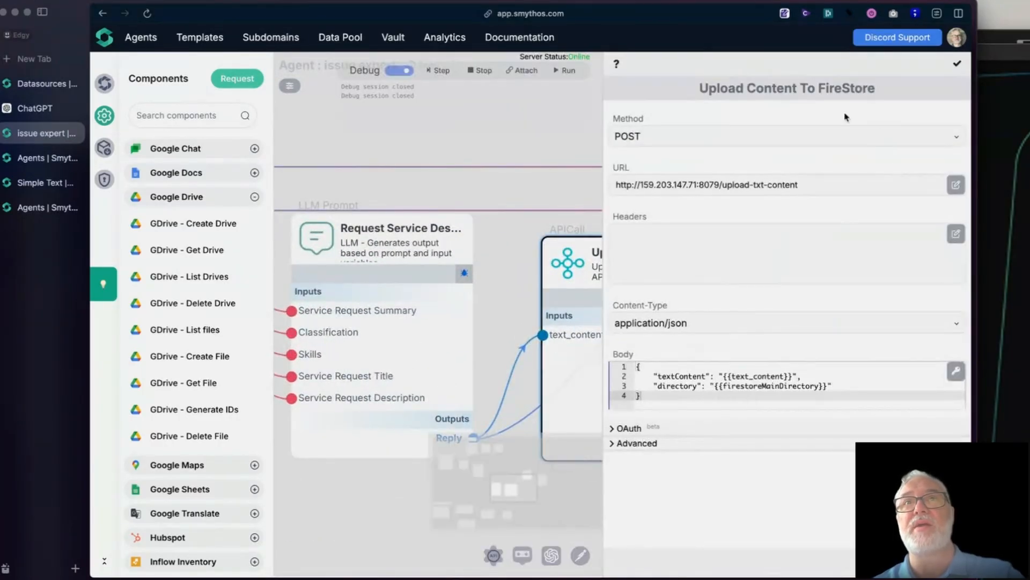
pyautogui.click(957, 64)
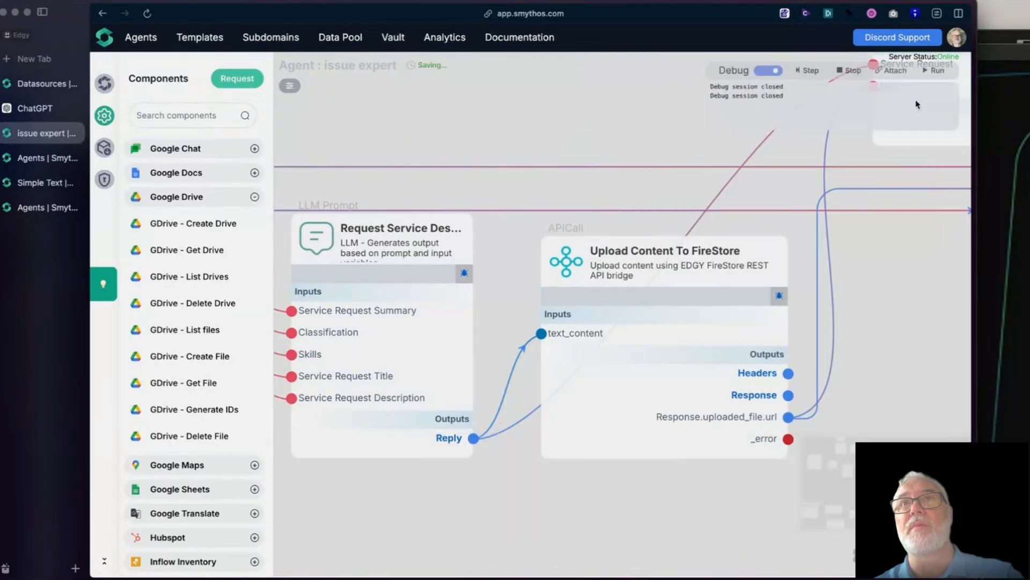
pyautogui.scroll(-5, 593, 512)
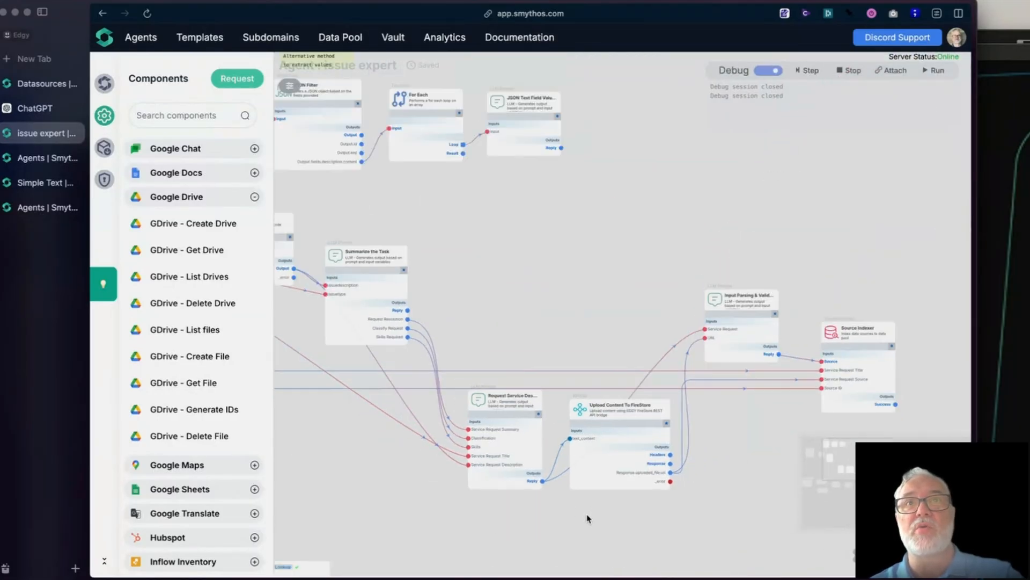
pyautogui.moveTo(488, 539); pyautogui.dragTo(470, 439)
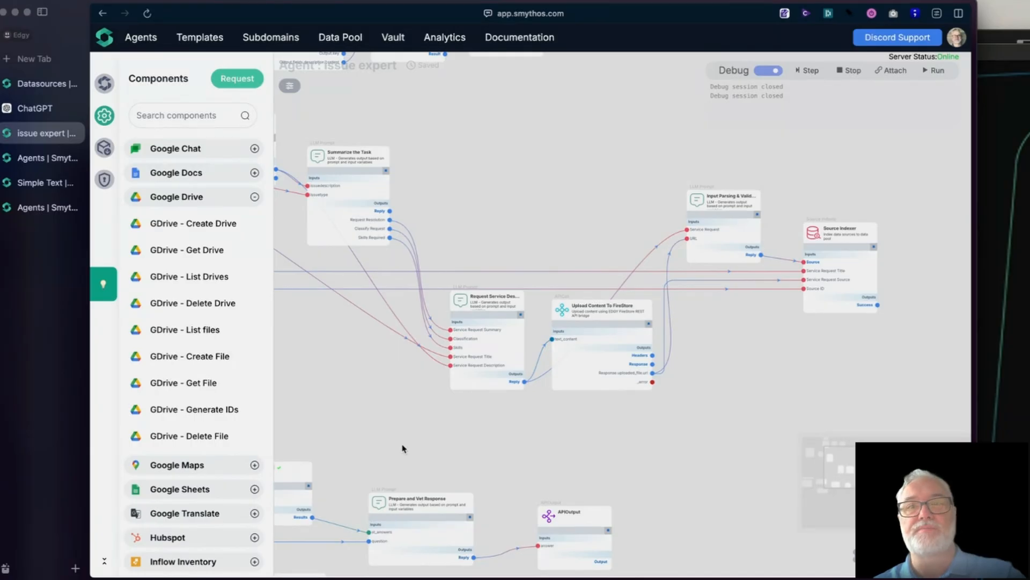
# Step: Create a new agent named "Text File Creator Training" from the agents overview
pyautogui.click(34, 168)
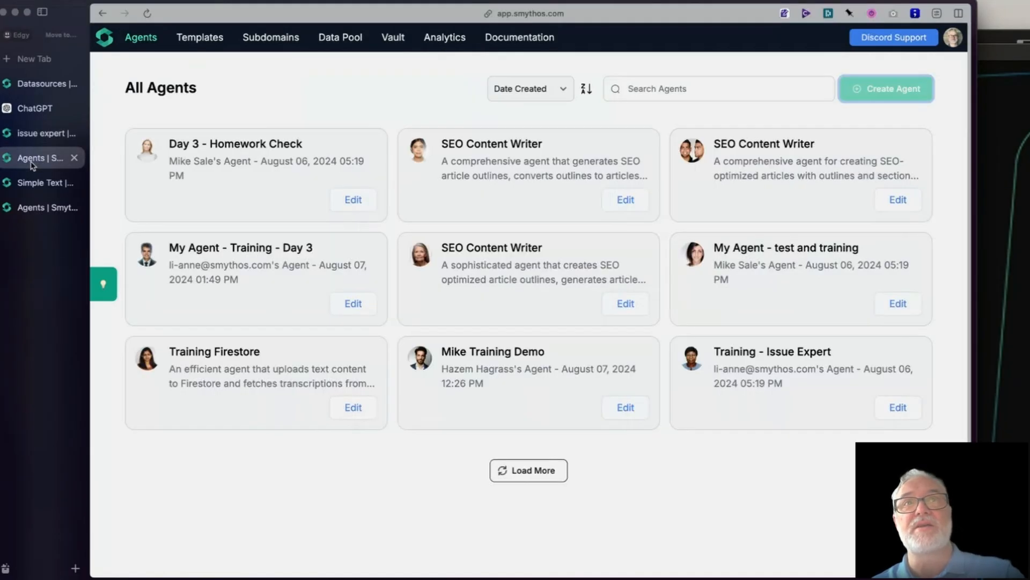
pyautogui.click(863, 98)
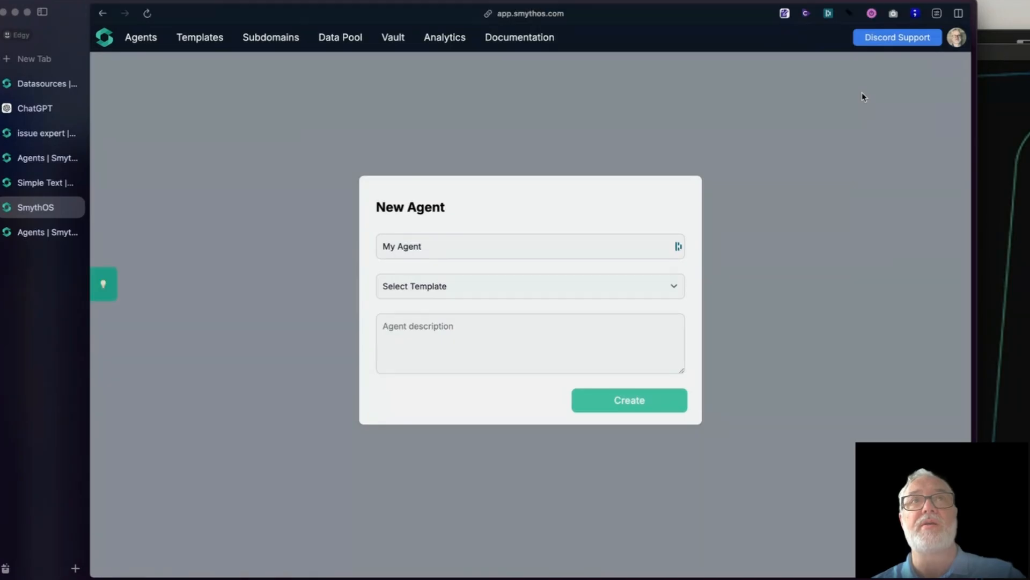
pyautogui.tripleClick(427, 246)
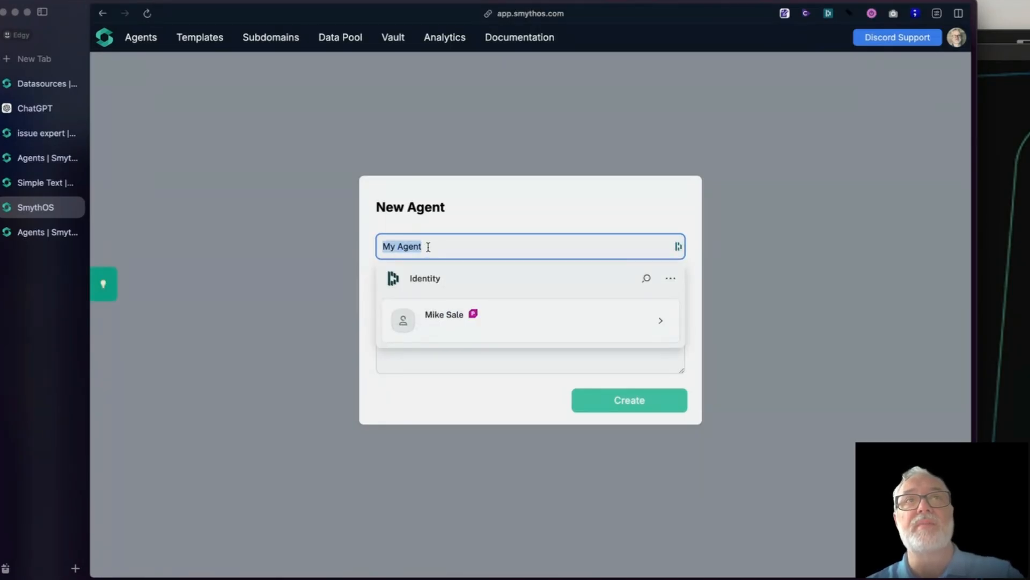
pyautogui.write('Text')
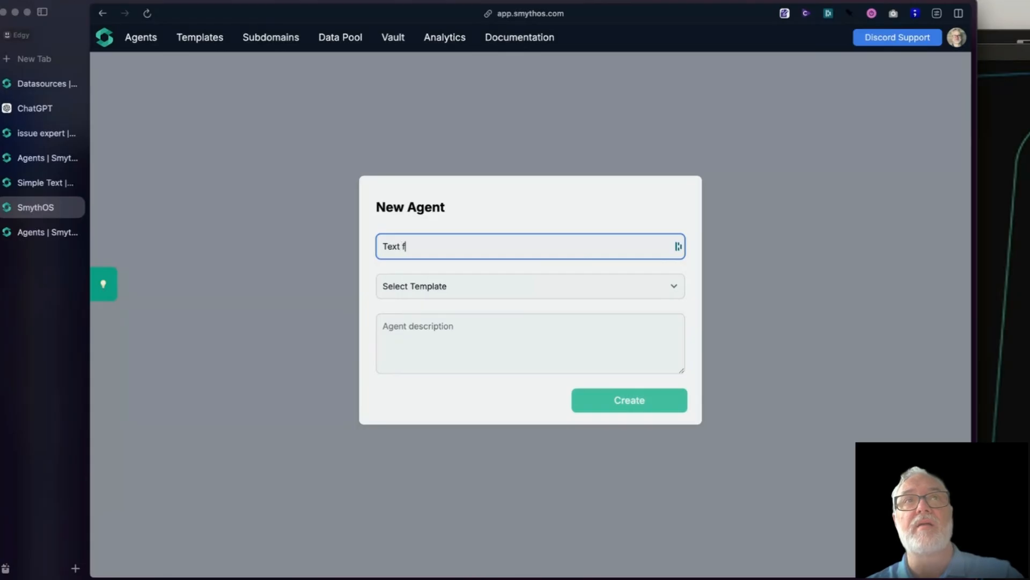
pyautogui.write(' File Creator')
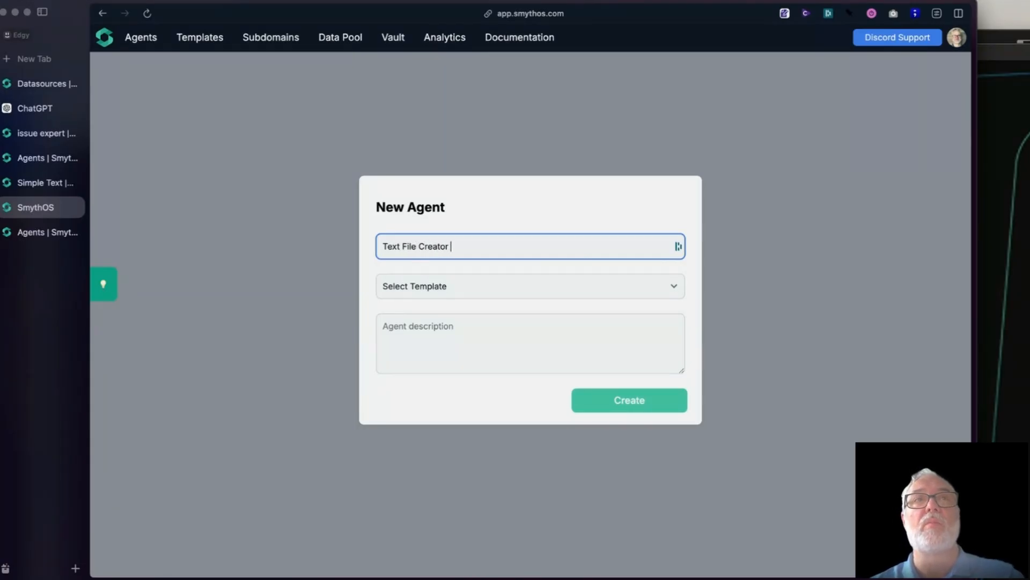
pyautogui.write(' Training')
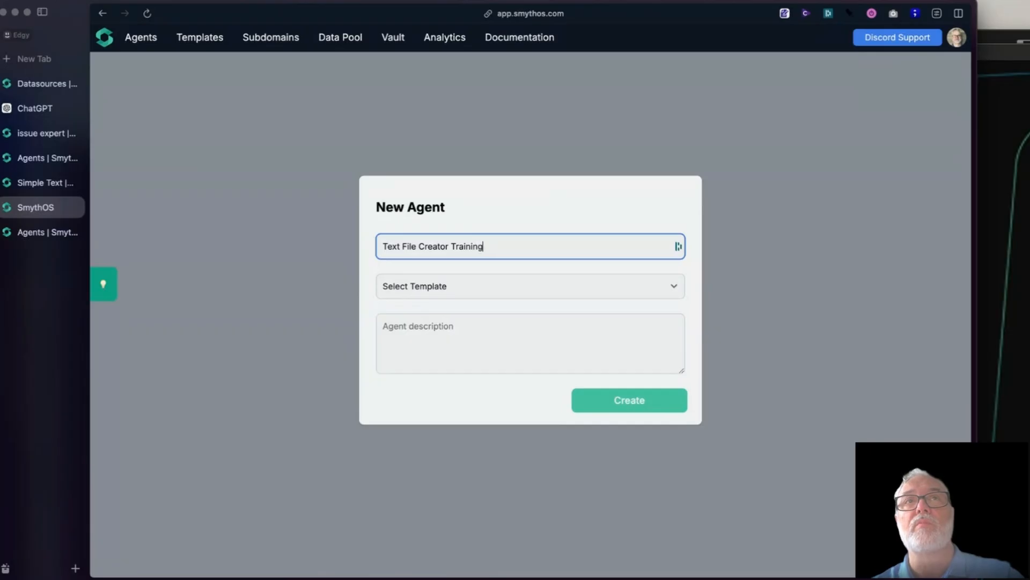
pyautogui.click(452, 245)
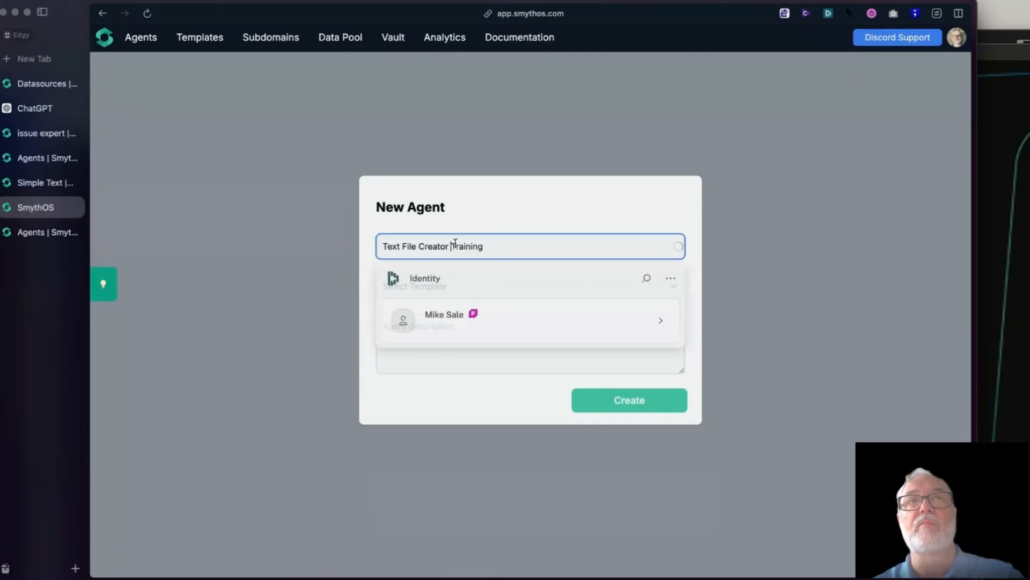
pyautogui.click(644, 416)
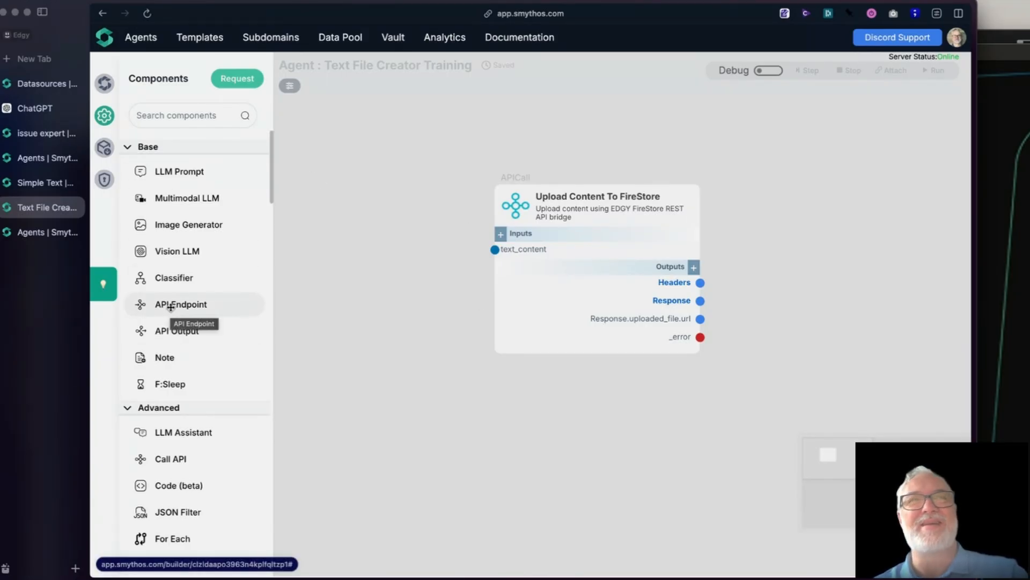
# Step: Add an API Endpoint component before Upload Content To FireStore and an API Output component below it, leaving their settings at default
pyautogui.moveTo(171, 307); pyautogui.dragTo(368, 201)
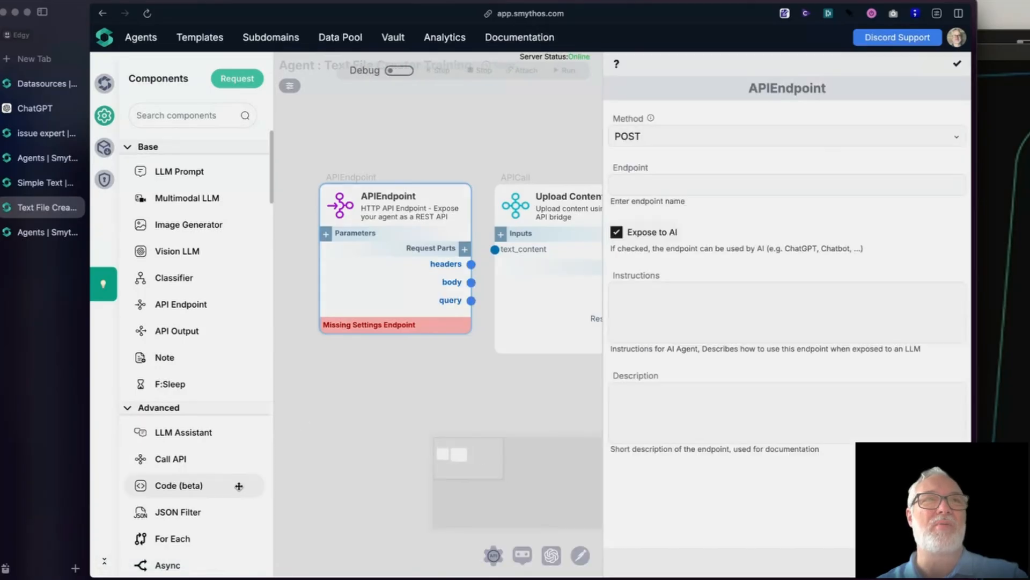
pyautogui.moveTo(171, 330); pyautogui.dragTo(403, 413)
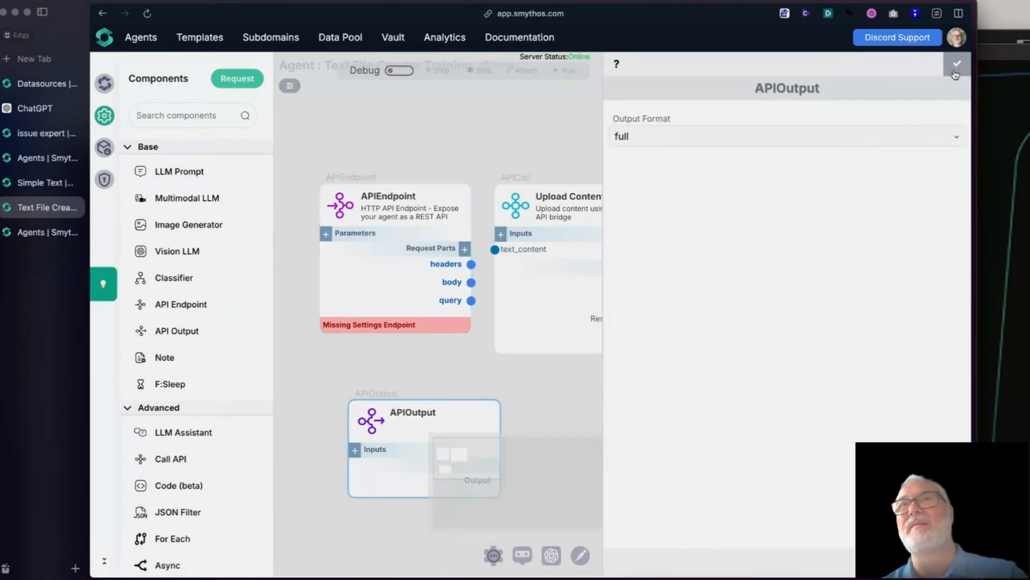
pyautogui.click(955, 73)
# Step: Arrange the components in a spaced row: APIEndpoint, Upload Content To FireStore, then APIOutput
pyautogui.moveTo(365, 423); pyautogui.dragTo(821, 209)
pyautogui.moveTo(550, 453); pyautogui.dragTo(407, 534)
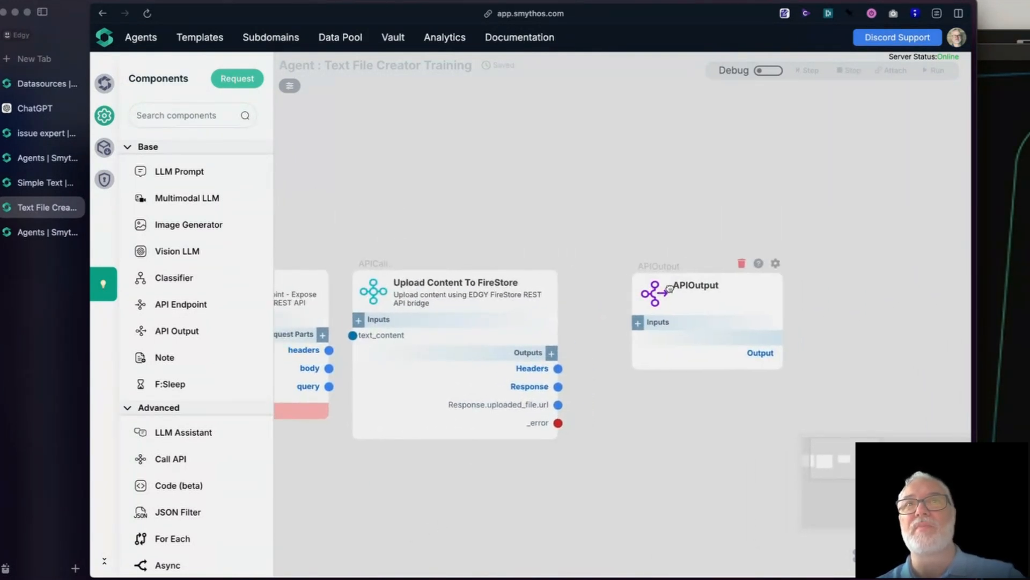
pyautogui.moveTo(640, 280); pyautogui.dragTo(741, 265)
pyautogui.moveTo(375, 291); pyautogui.dragTo(488, 291)
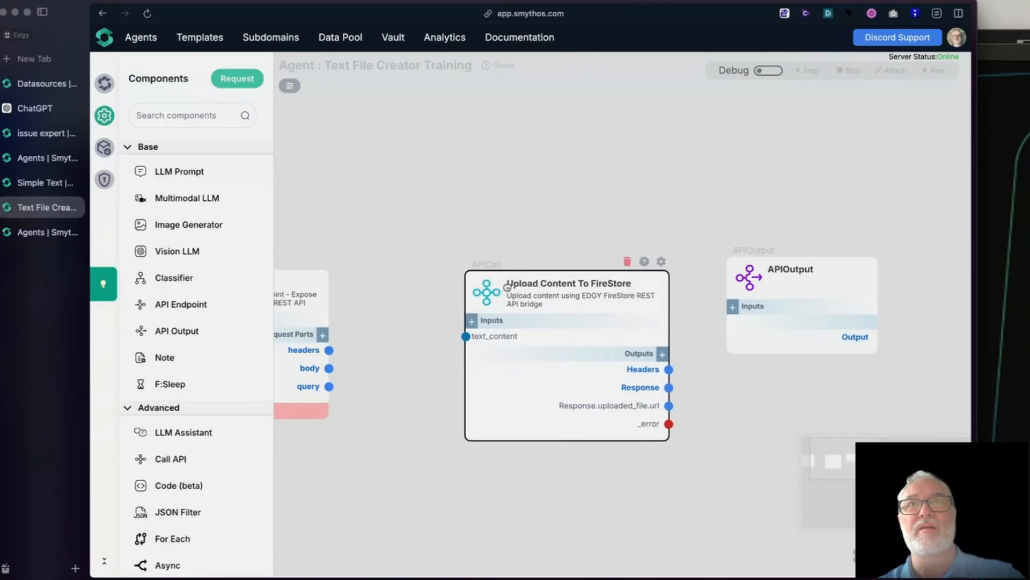
pyautogui.moveTo(749, 280); pyautogui.dragTo(776, 299)
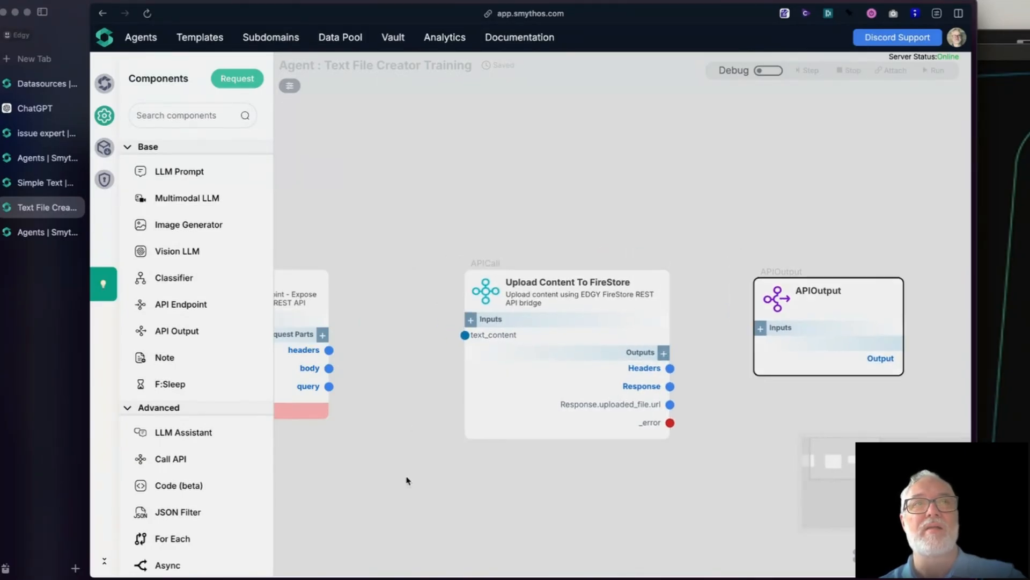
pyautogui.moveTo(408, 481); pyautogui.dragTo(591, 494)
pyautogui.moveTo(379, 307); pyautogui.dragTo(347, 309)
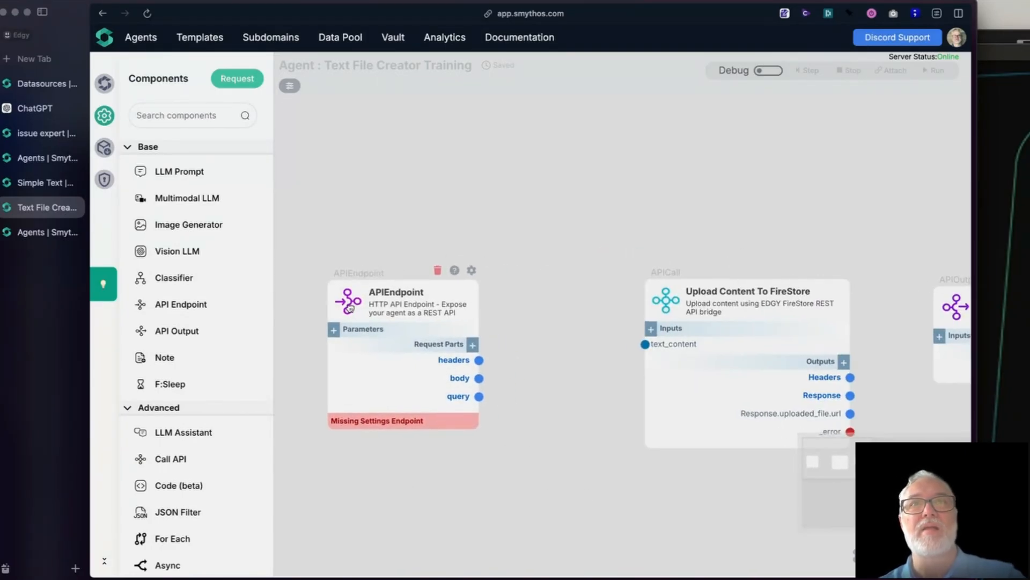
pyautogui.moveTo(661, 298); pyautogui.dragTo(634, 288)
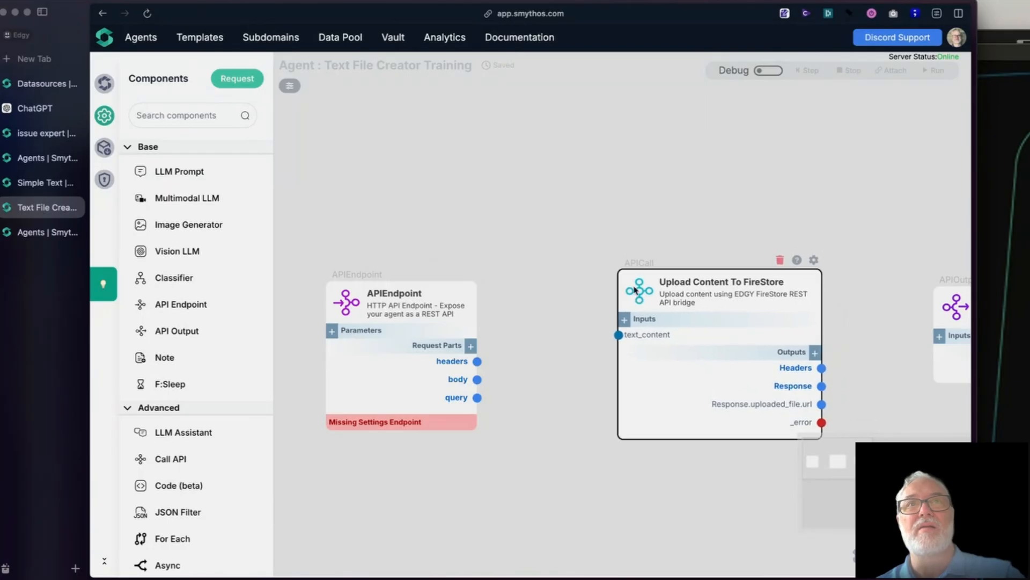
# Step: Set the APIEndpoint component's endpoint name to createTextFile
pyautogui.click(465, 271)
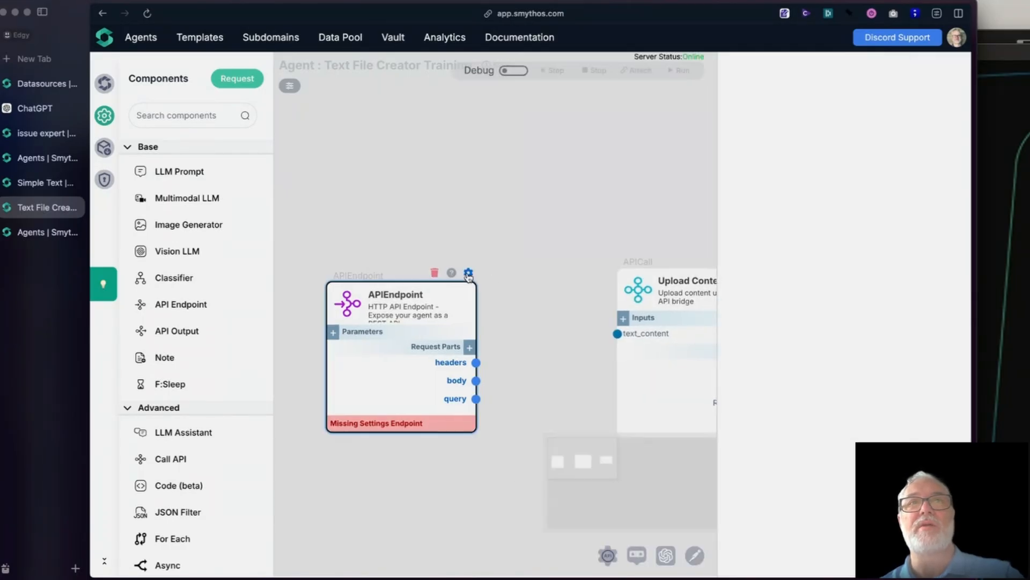
pyautogui.click(699, 184)
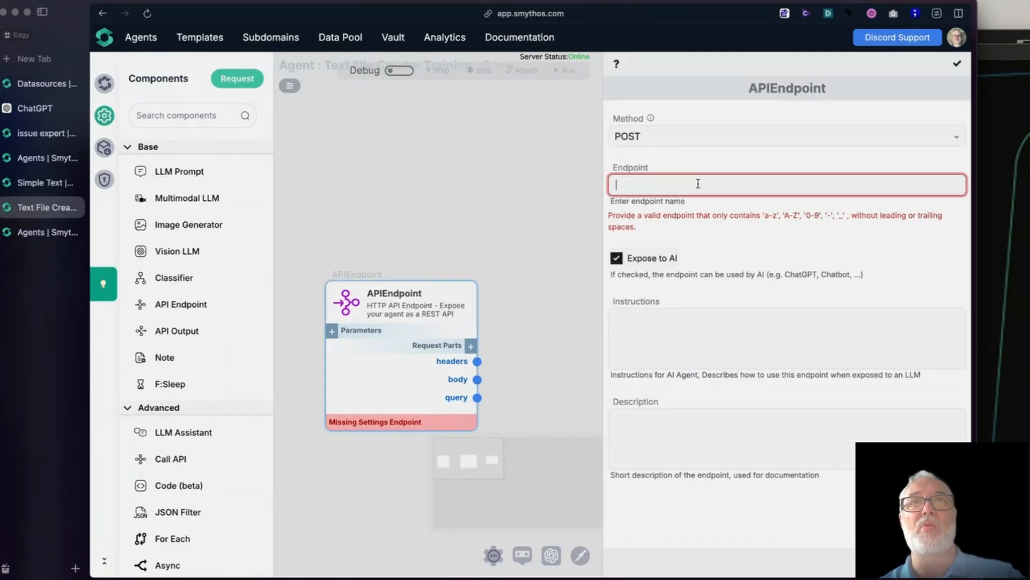
pyautogui.write('ctreateTextFile')
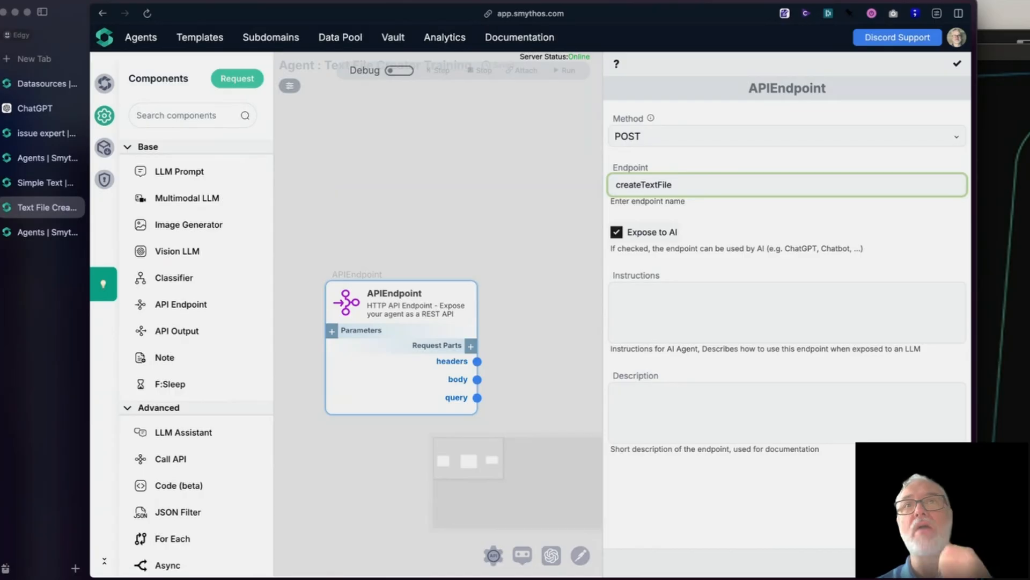
# Step: Set the APIEndpoint's instructions to "take a chunk of text and create a text file that has that content and return the URL to retrieve that file"
pyautogui.click(739, 302)
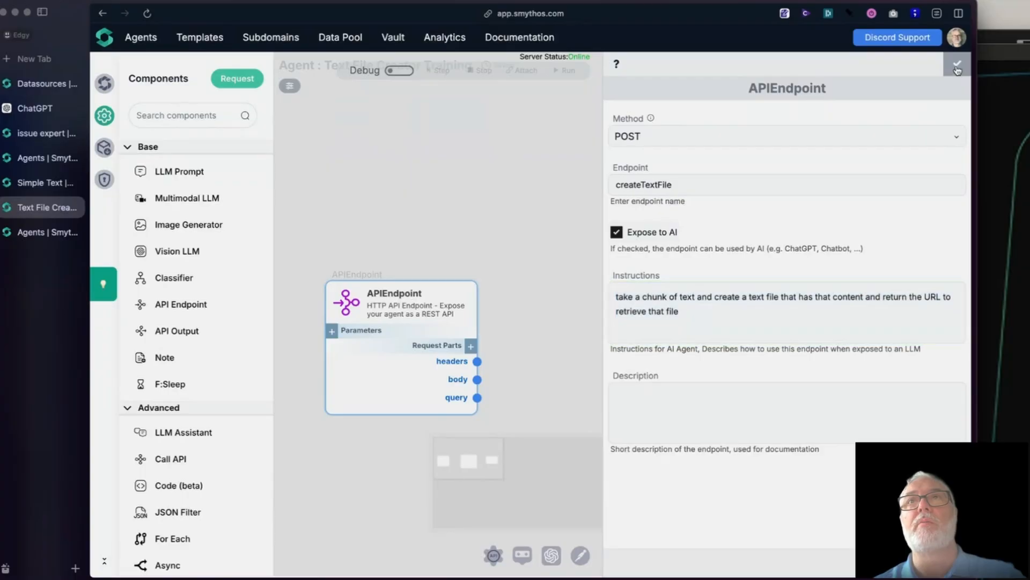
pyautogui.click(356, 91)
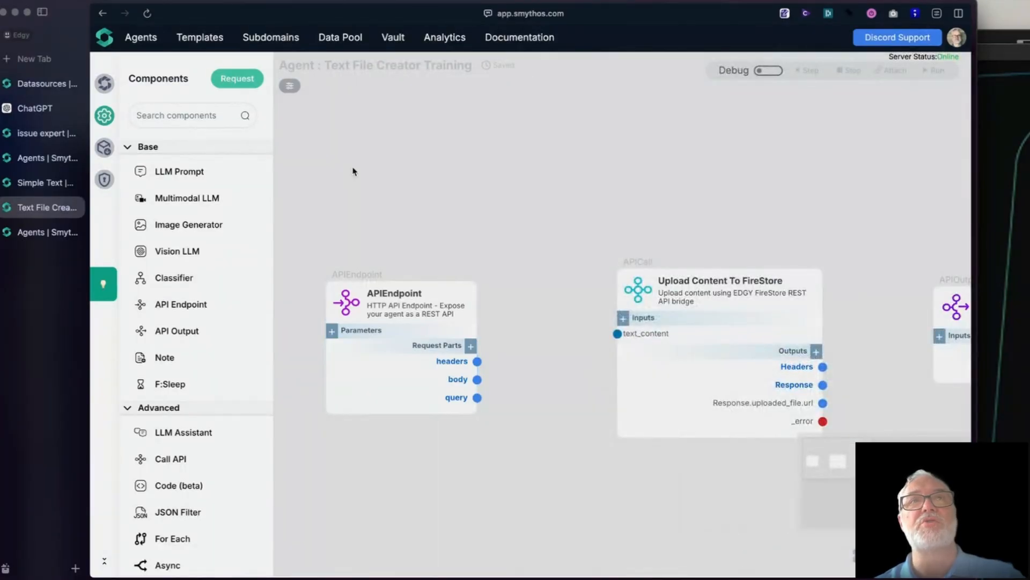
pyautogui.click(470, 273)
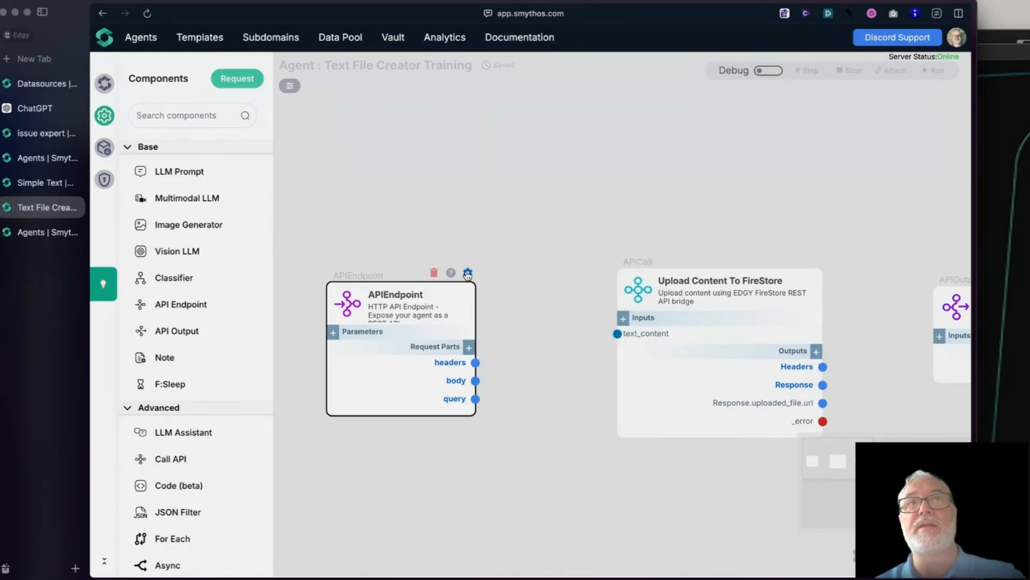
pyautogui.click(467, 274)
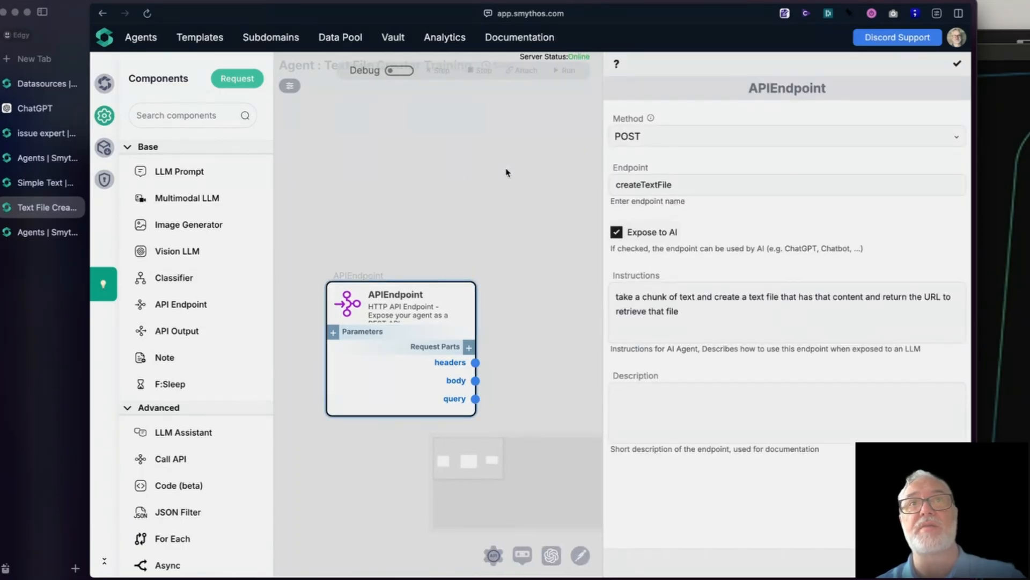
pyautogui.click(443, 176)
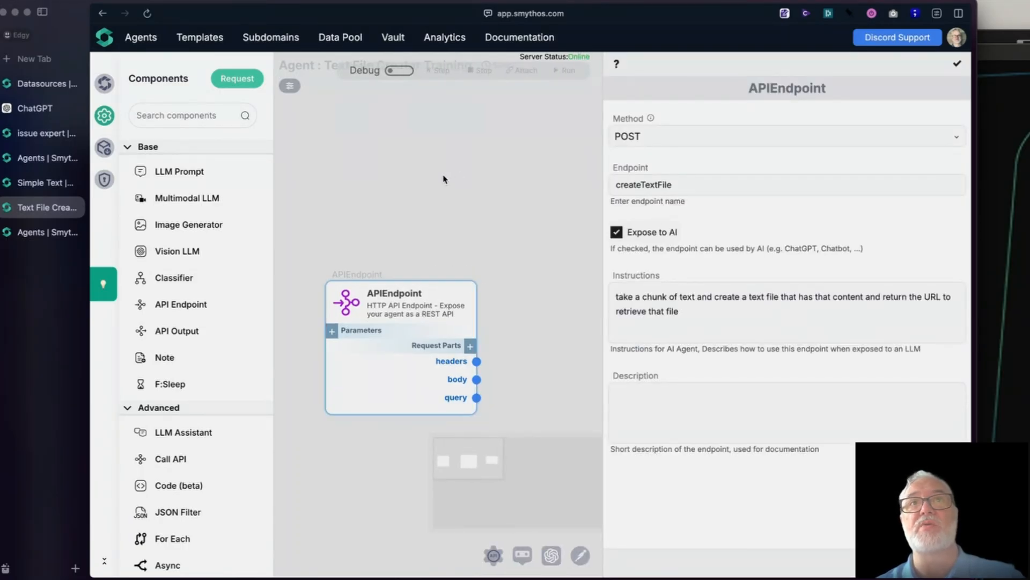
pyautogui.click(957, 68)
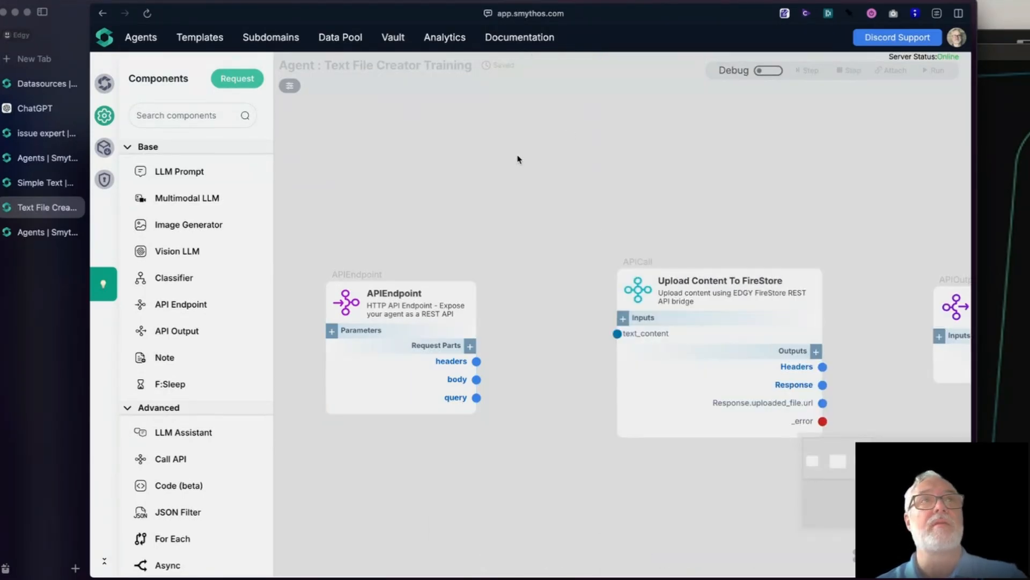
# Step: Set the agent's behavior to "take a chunk of text and create a text file that has that content and return the URL to retrieve that file"
pyautogui.click(104, 83)
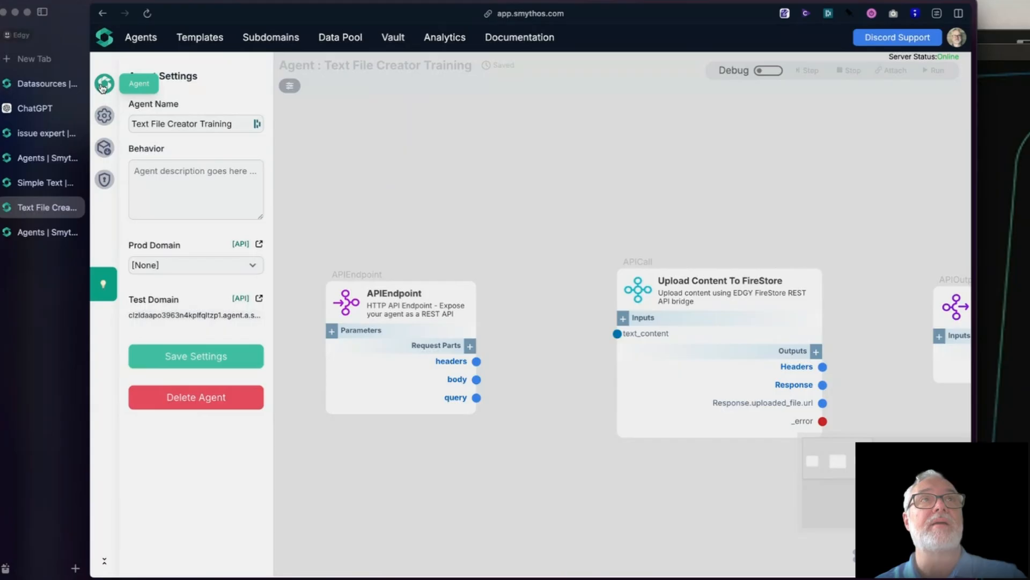
pyautogui.click(195, 193)
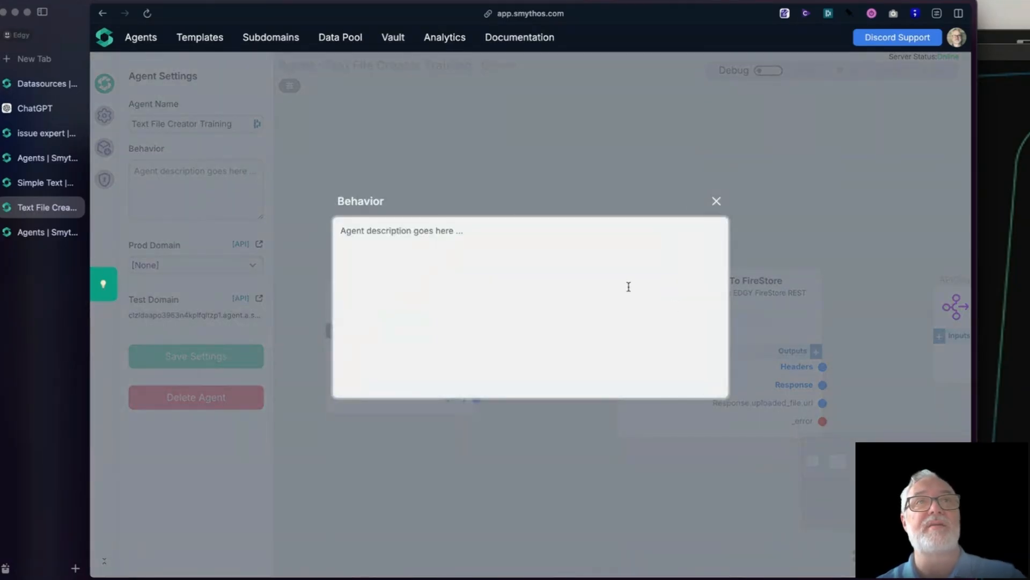
pyautogui.write('take a chunk of text and create a text file that has that content and return the URL to retrieve that file')
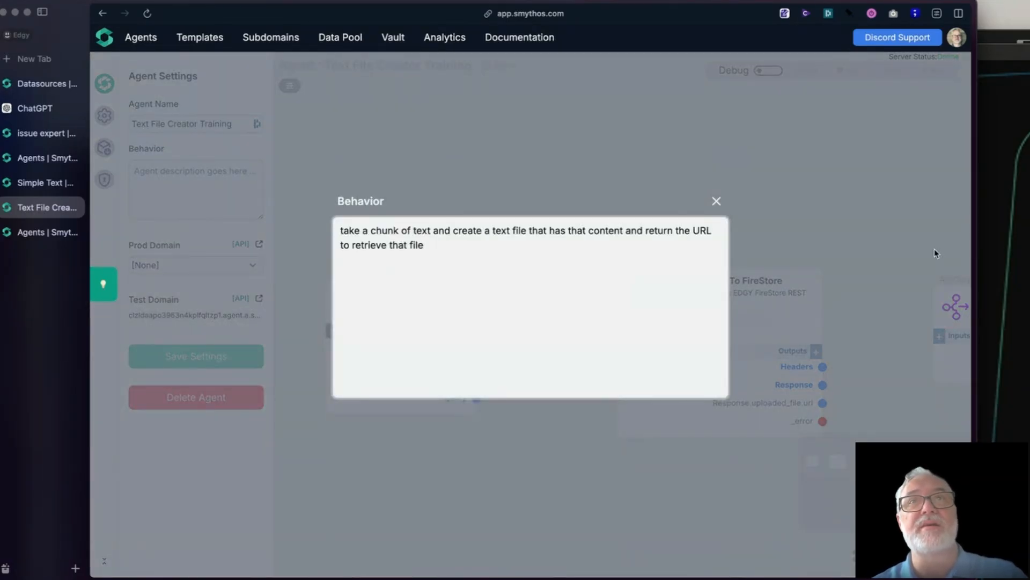
pyautogui.click(716, 200)
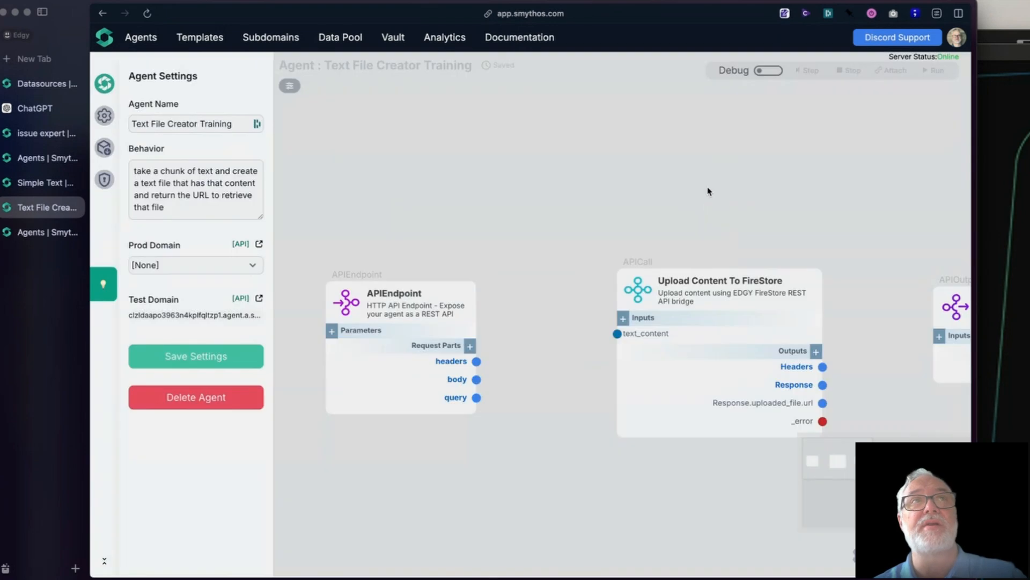
# Step: Assign the available agent.pa.smyth.ai domain as the agent's production domain and save the agent settings
pyautogui.click(151, 267)
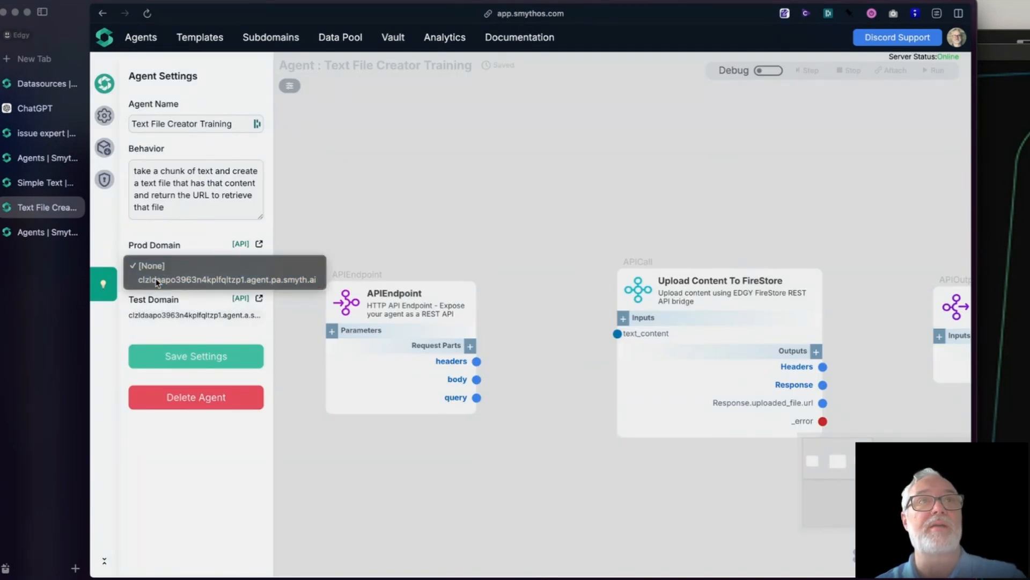
pyautogui.click(158, 280)
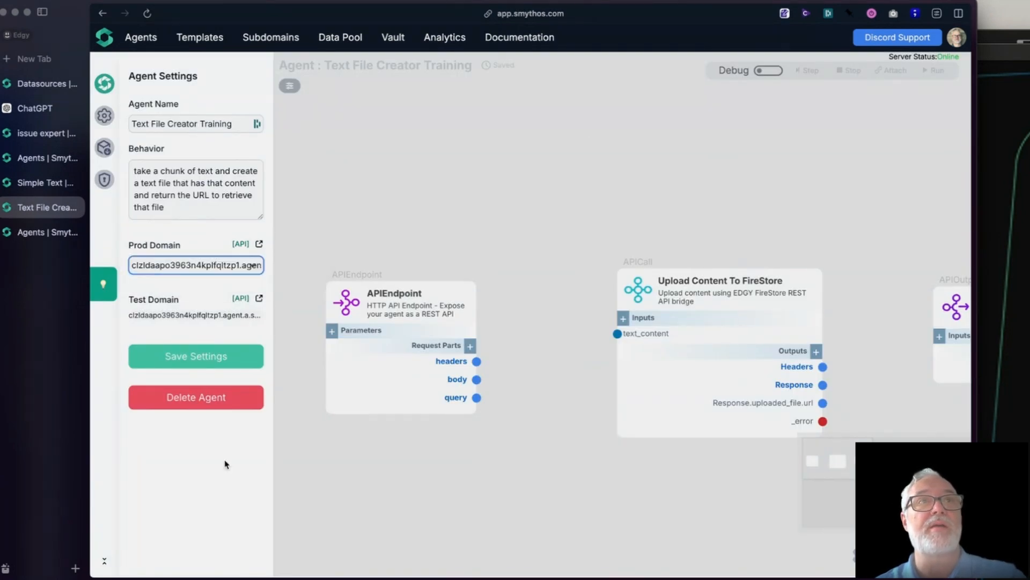
pyautogui.click(204, 356)
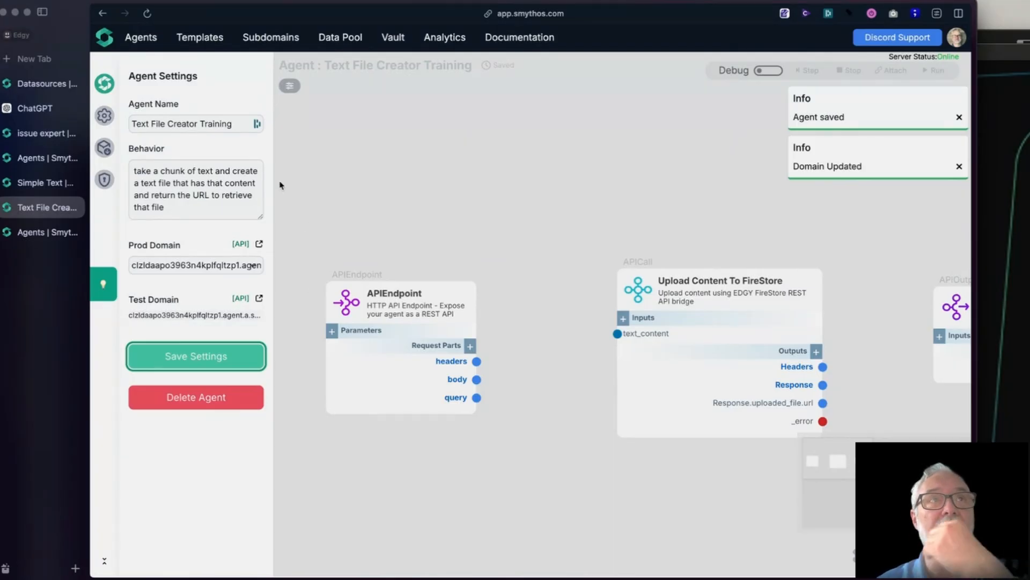
# Step: Deploy the agent as version 1.0 with the title "Simple Text writer" and the release notes "broken version", keeping the offered subdomain
pyautogui.click(104, 148)
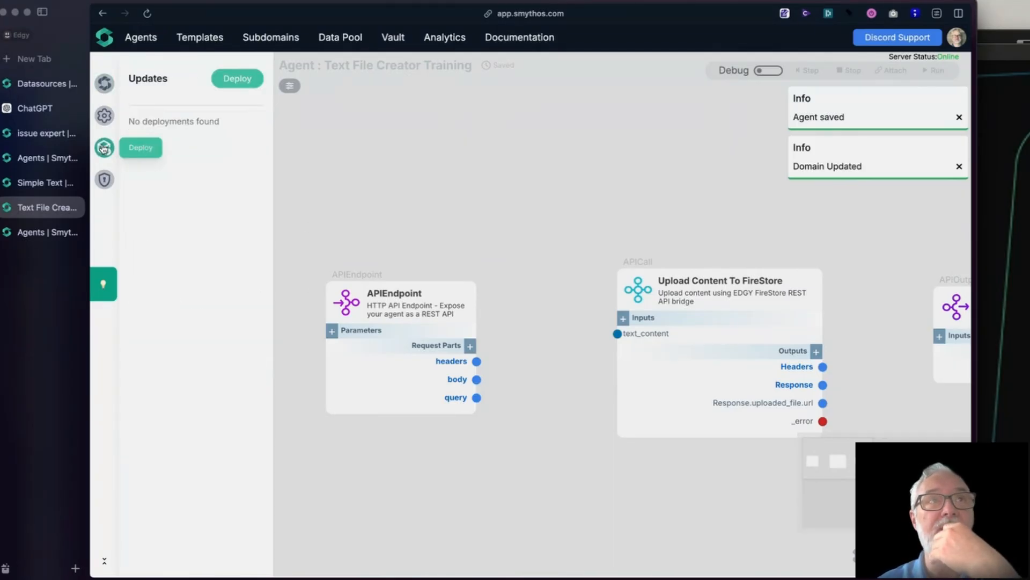
pyautogui.click(234, 81)
pyautogui.click(438, 194)
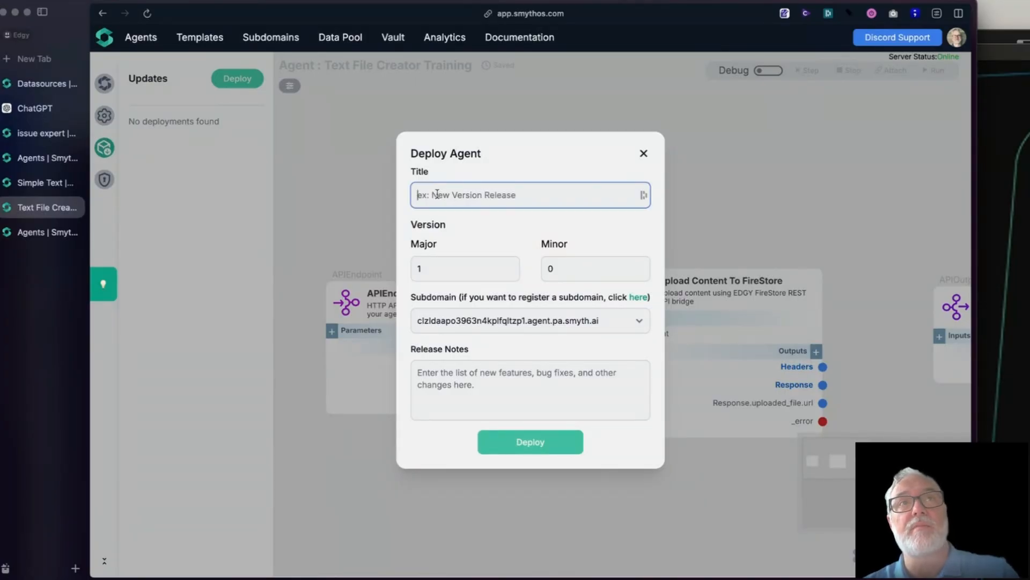
pyautogui.write('Simple Text writer')
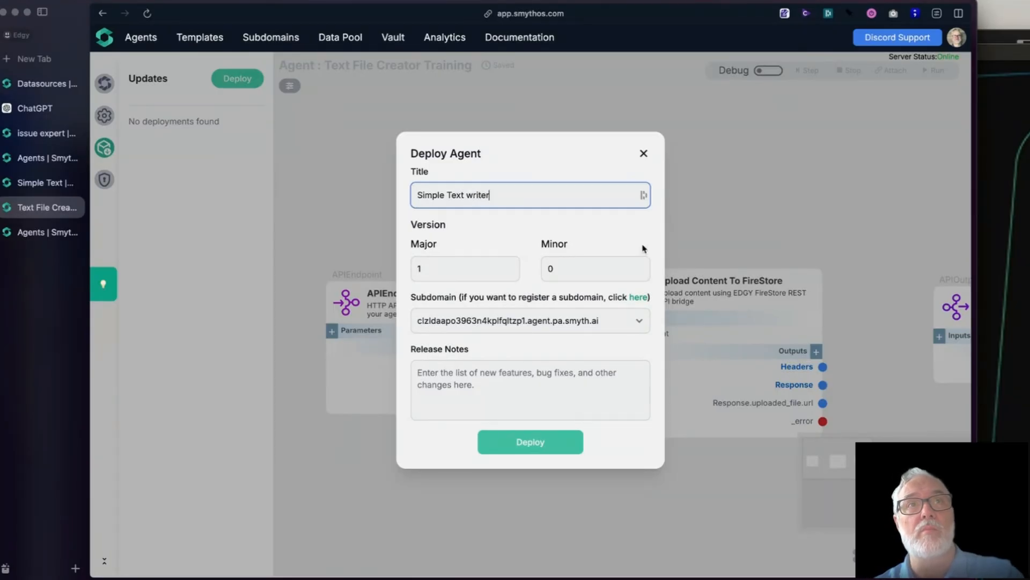
pyautogui.click(508, 377)
pyautogui.write('b')
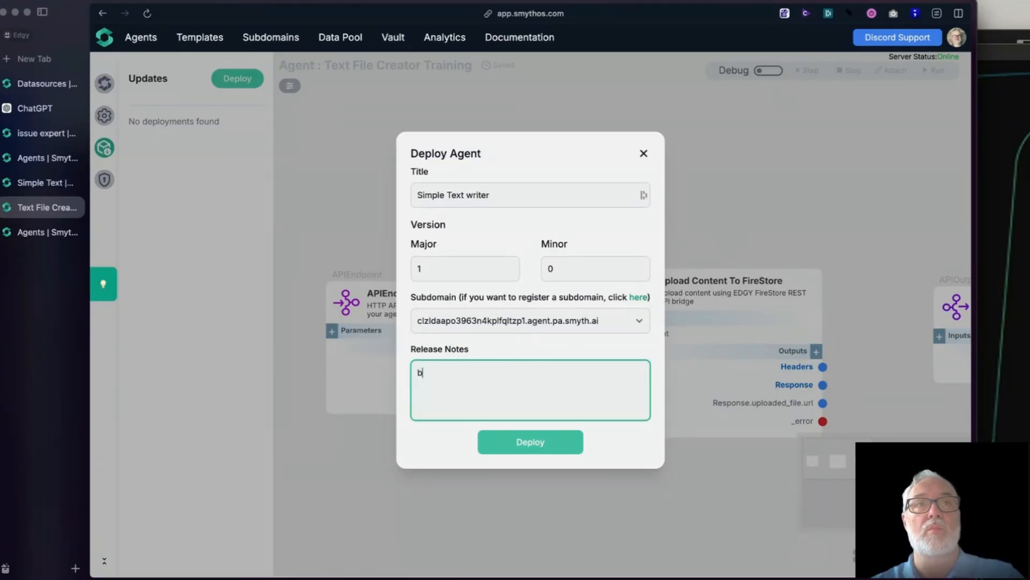
pyautogui.write('roken ver')
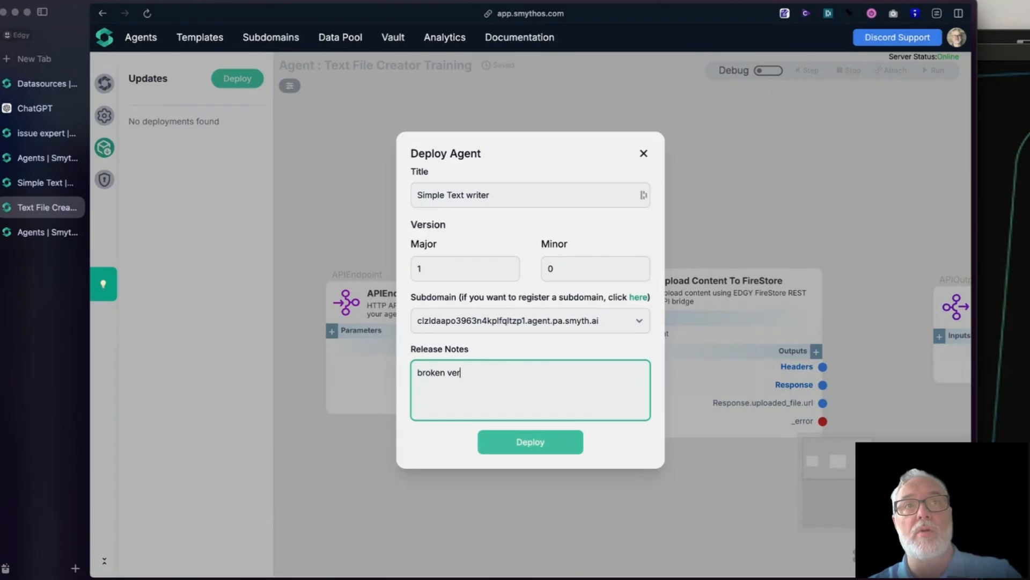
pyautogui.write('sion')
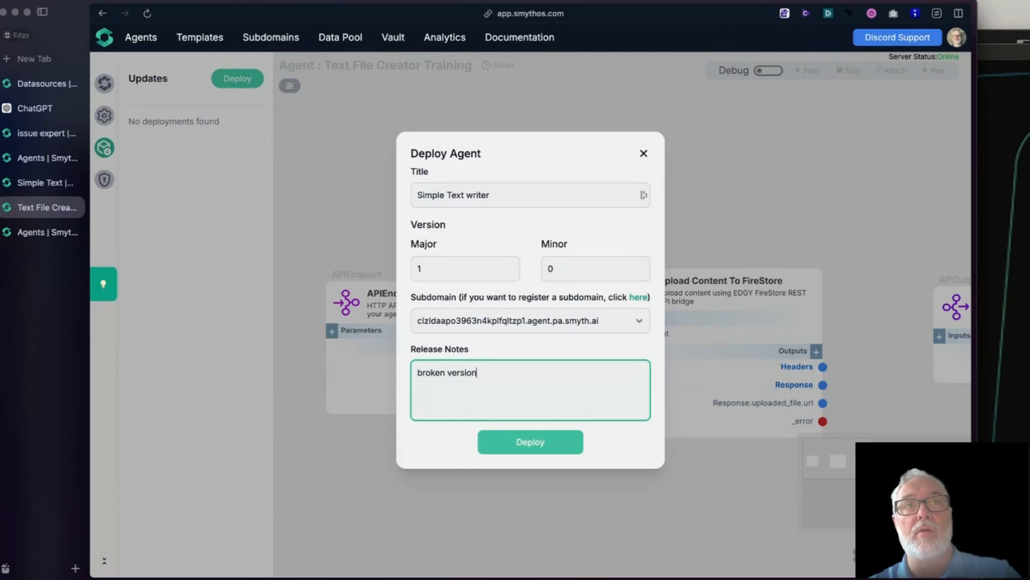
pyautogui.click(553, 322)
pyautogui.click(553, 322)
pyautogui.click(553, 370)
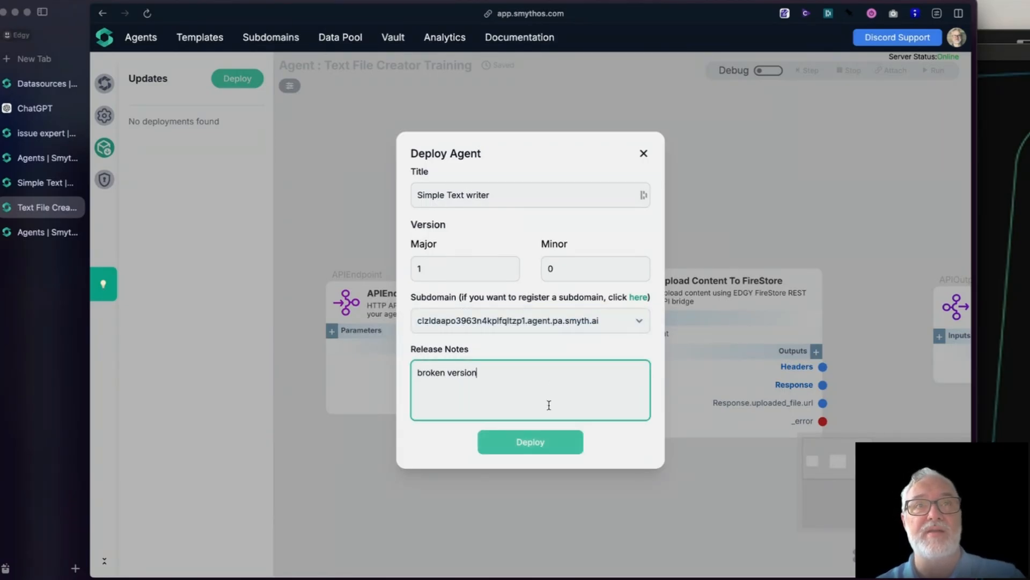
pyautogui.click(533, 455)
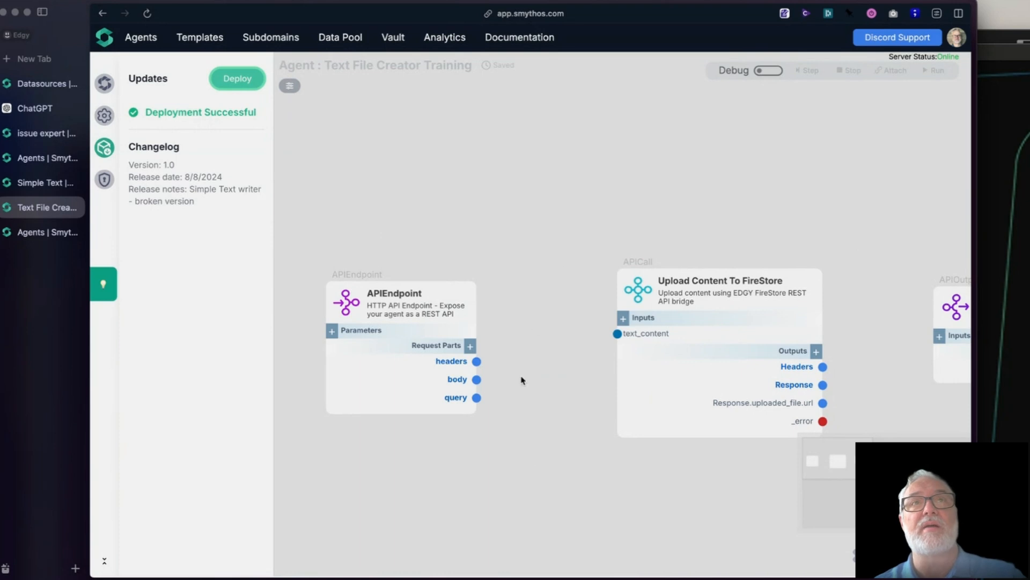
# Step: Add an input parameter named raw_text of type Any to the APIEndpoint component, using the dark slate color swatch
pyautogui.scroll(-3, 521, 380)
pyautogui.moveTo(585, 426); pyautogui.dragTo(577, 391)
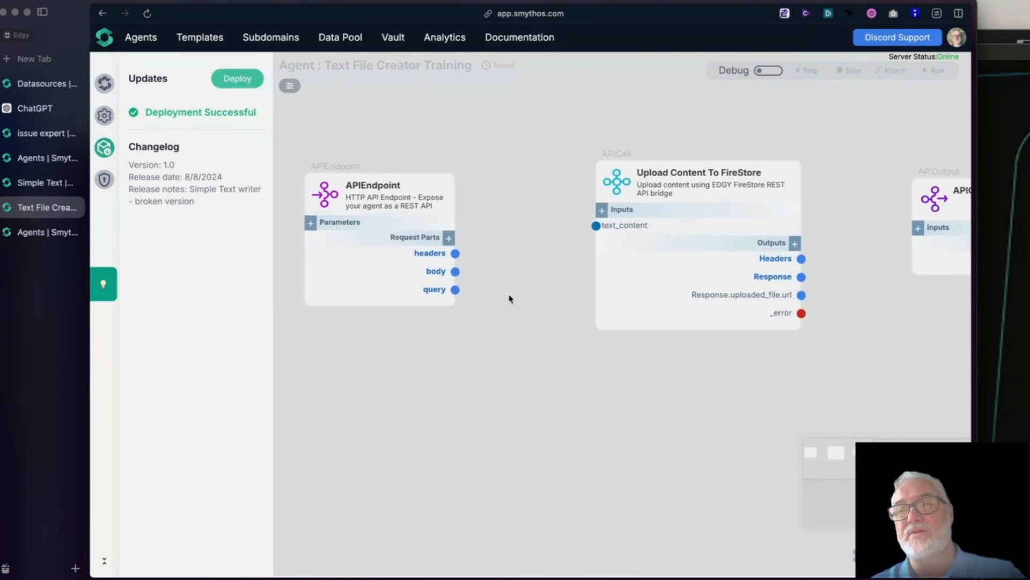
pyautogui.scroll(3, 416, 372)
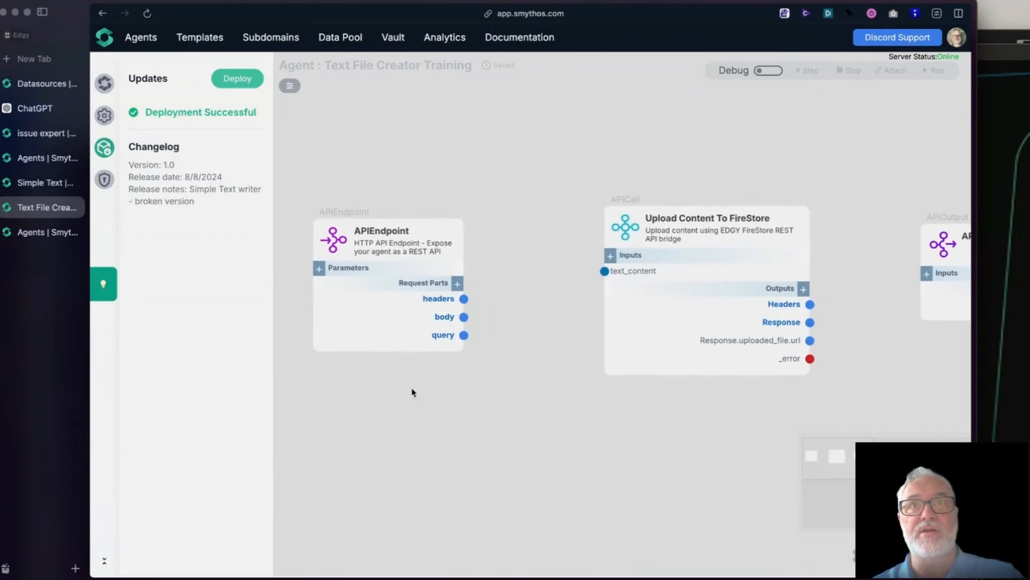
pyautogui.scroll(-3, 506, 400)
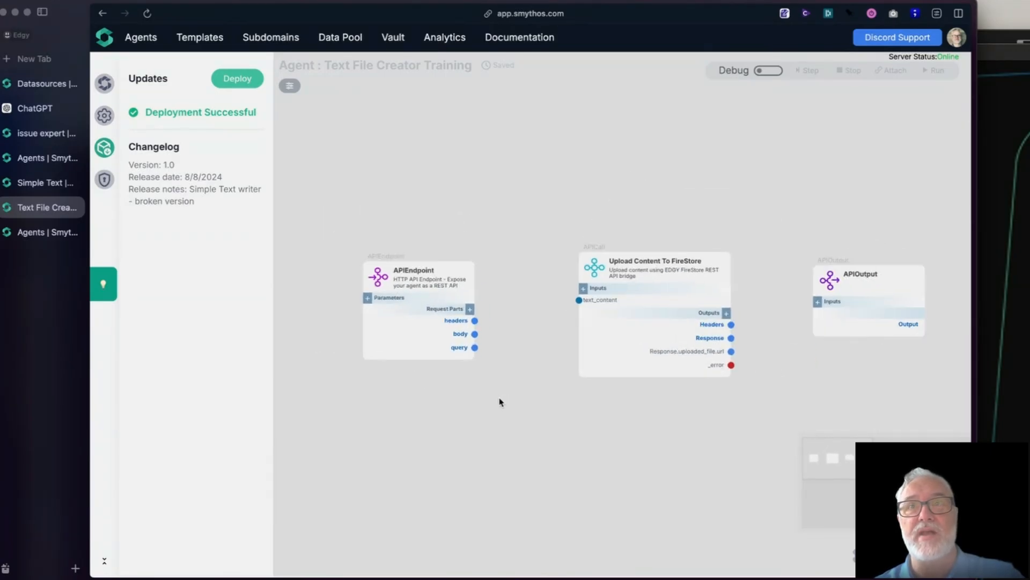
pyautogui.moveTo(548, 403); pyautogui.dragTo(536, 381)
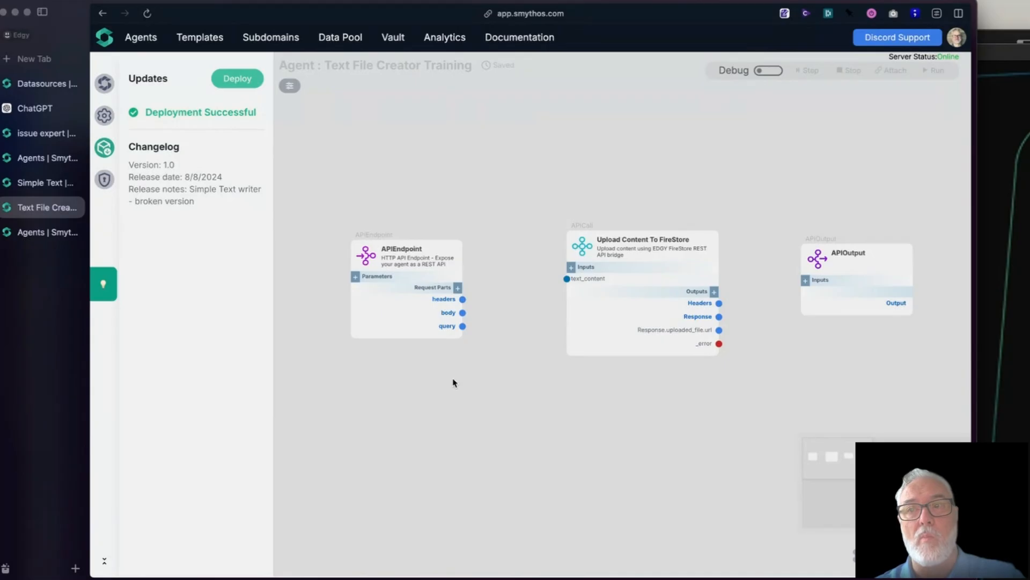
pyautogui.click(355, 256)
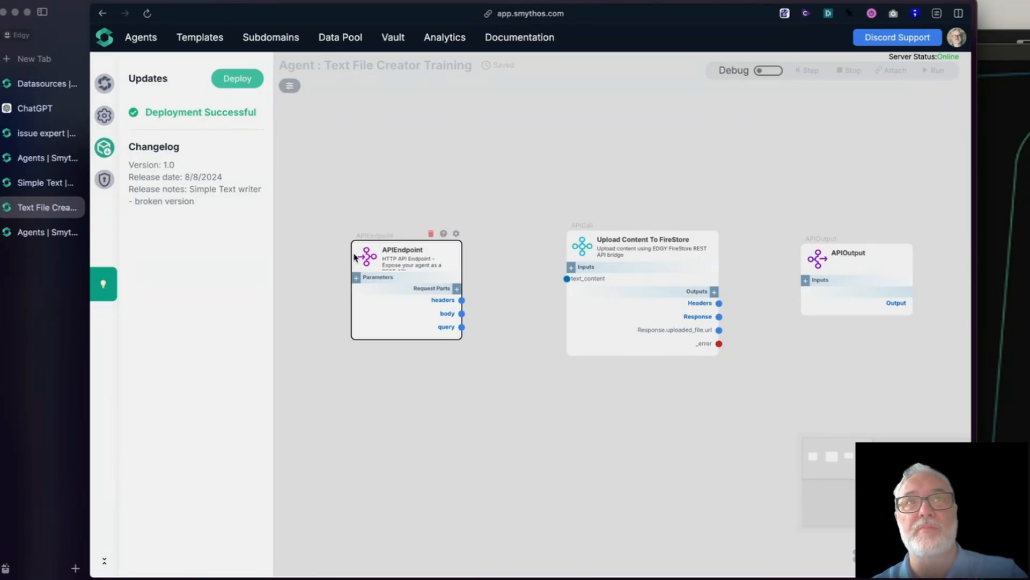
pyautogui.click(357, 278)
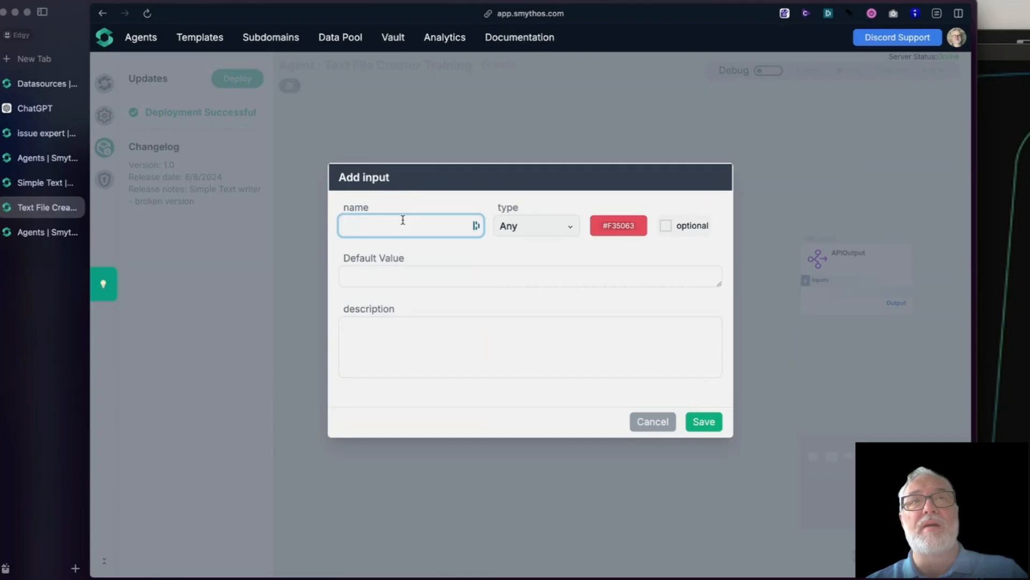
pyautogui.write('raw')
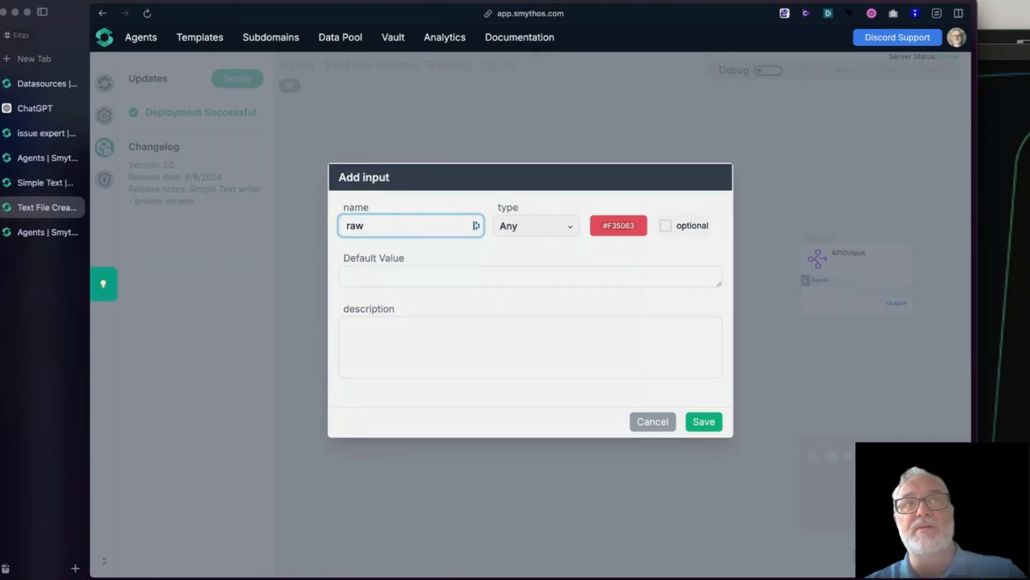
pyautogui.write('_text')
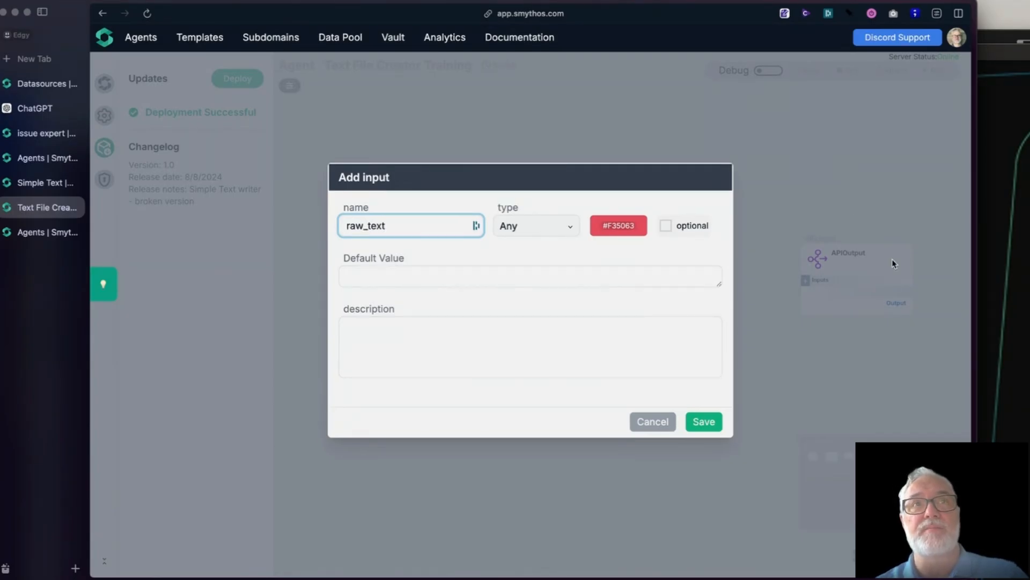
pyautogui.click(615, 226)
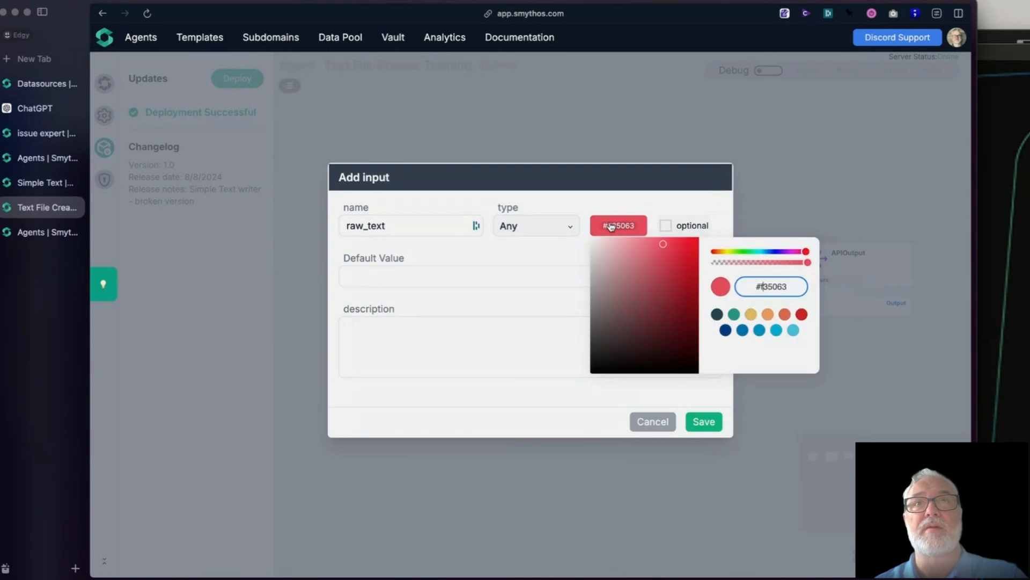
pyautogui.click(717, 314)
pyautogui.click(705, 425)
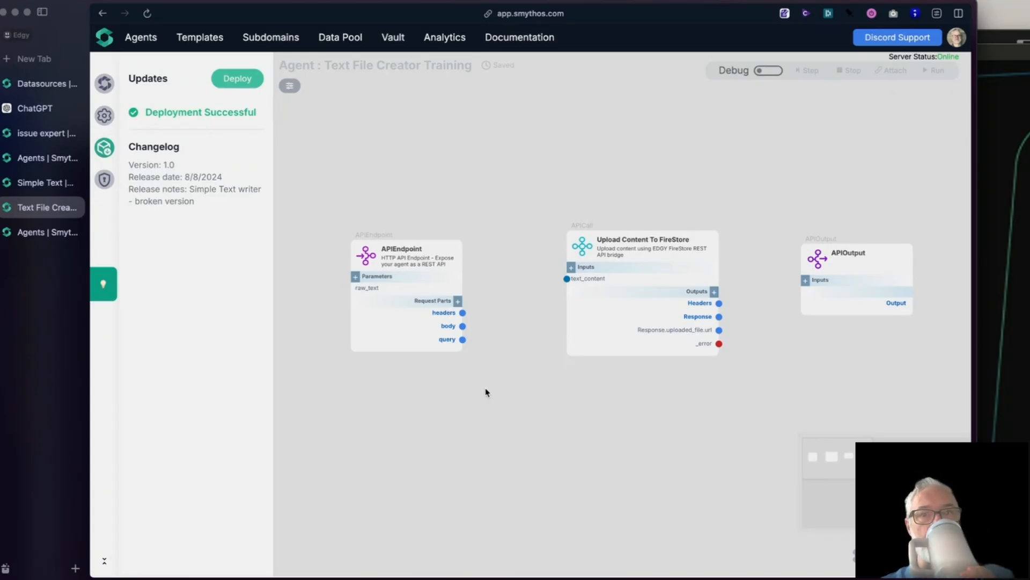
# Step: Add a body.raw_text output to the APIEndpoint component and connect it to the text_content input of Upload Content To FireStore
pyautogui.click(457, 300)
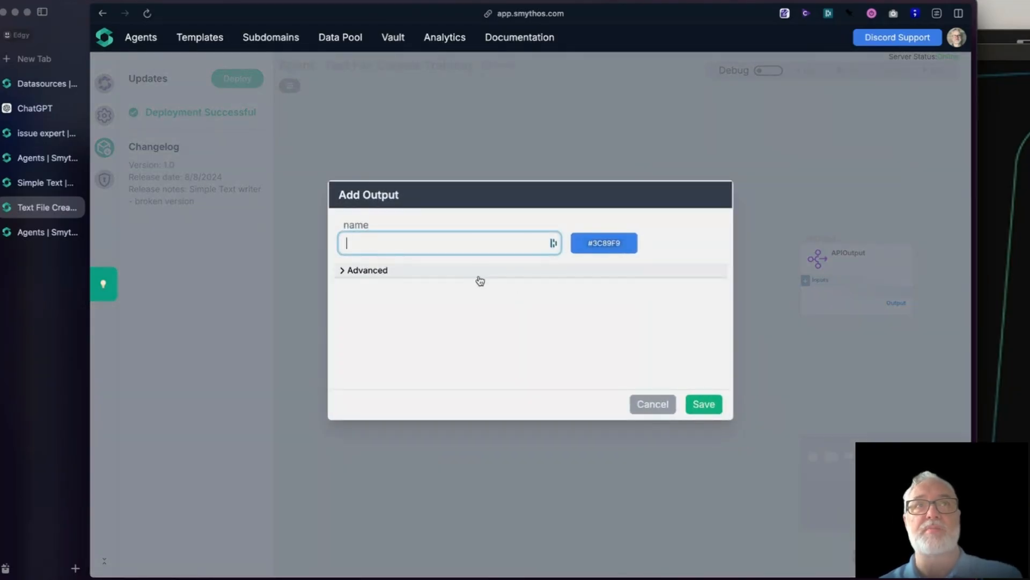
pyautogui.write('body')
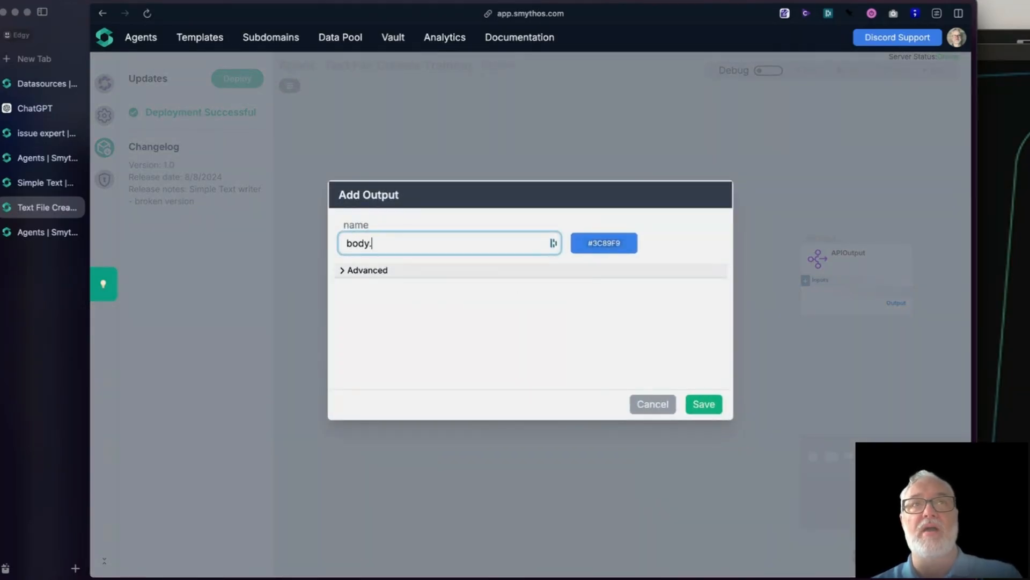
pyautogui.write('.raw_t')
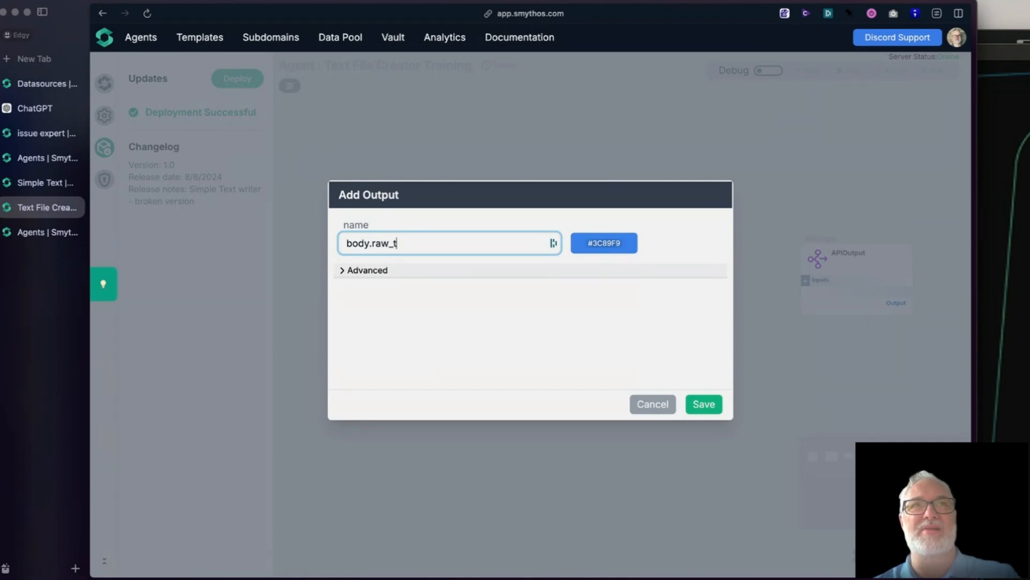
pyautogui.write('ext')
pyautogui.click(580, 243)
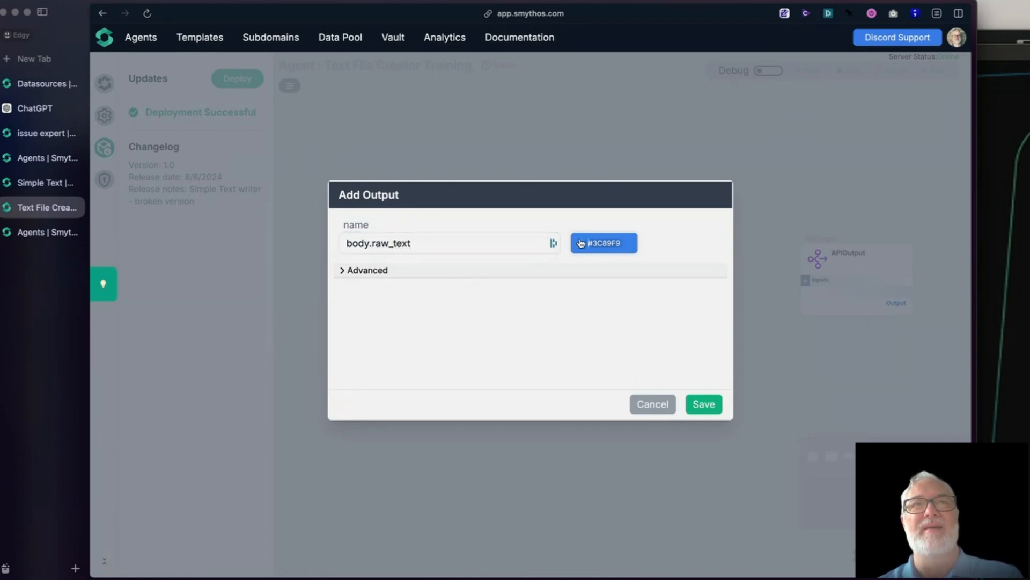
pyautogui.click(561, 219)
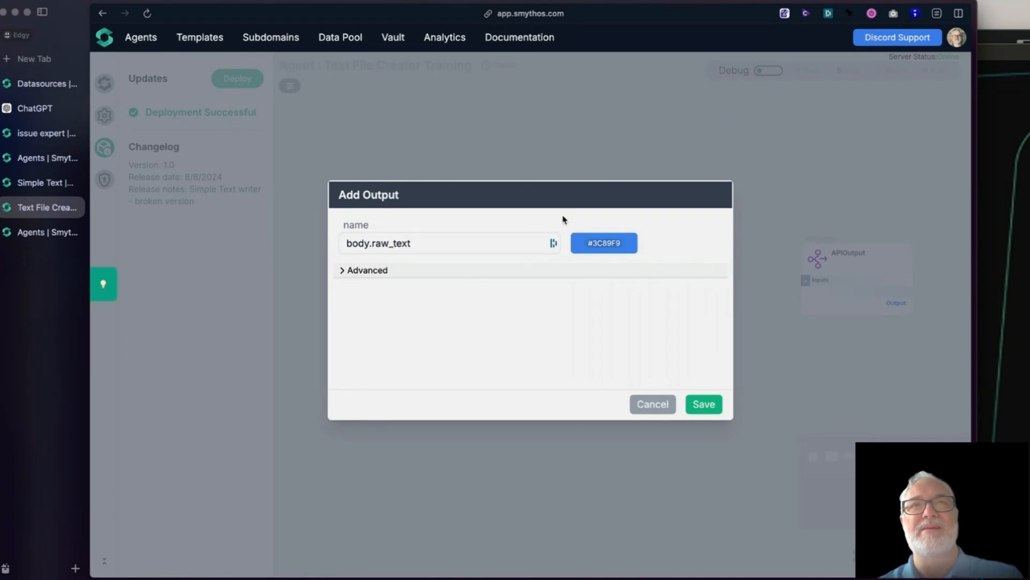
pyautogui.click(718, 405)
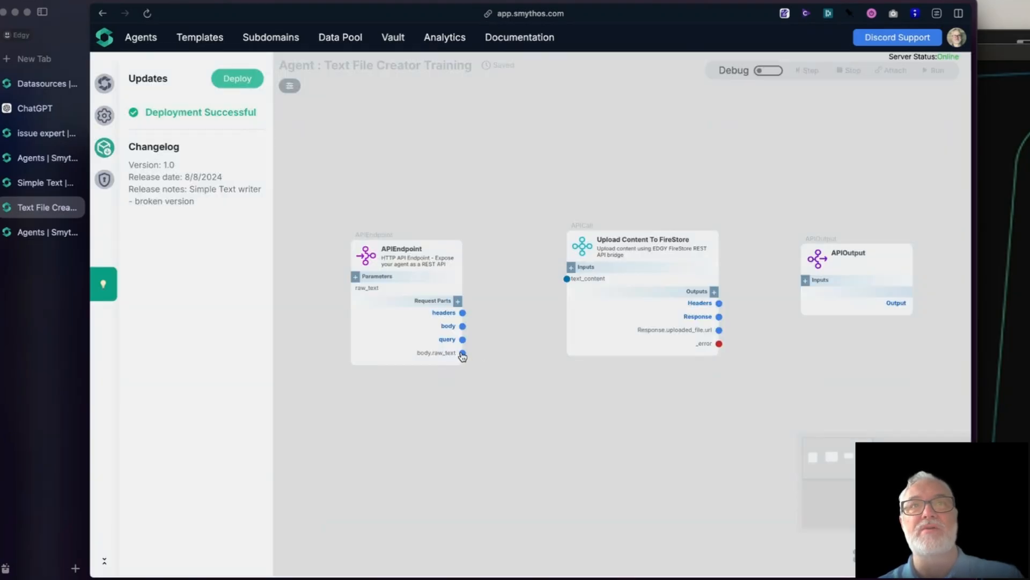
pyautogui.moveTo(462, 353); pyautogui.dragTo(567, 278)
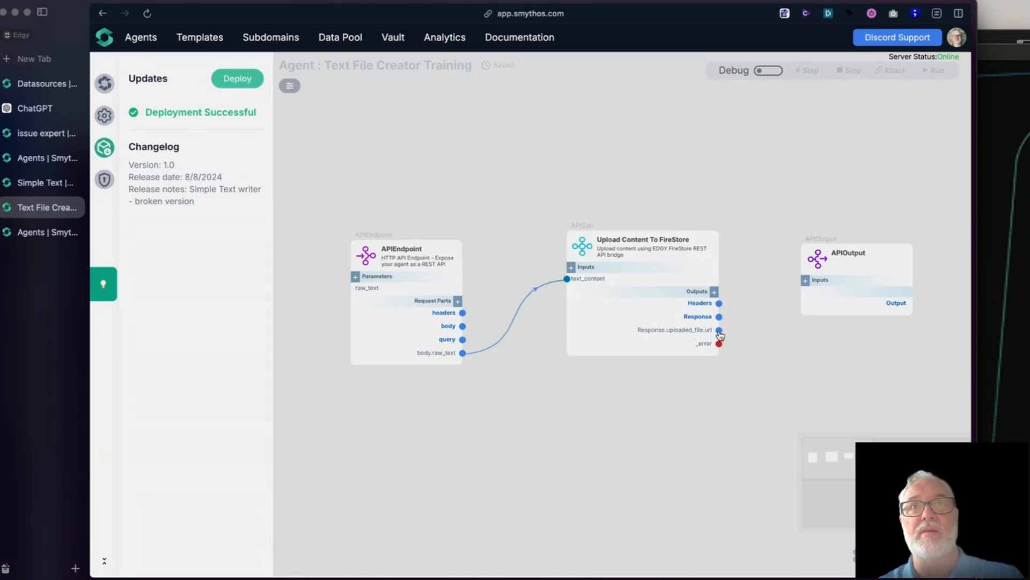
# Step: Add a url input of type Any with color #264653 to APIOutput and connect Response.uploaded_file.url to it
pyautogui.click(805, 280)
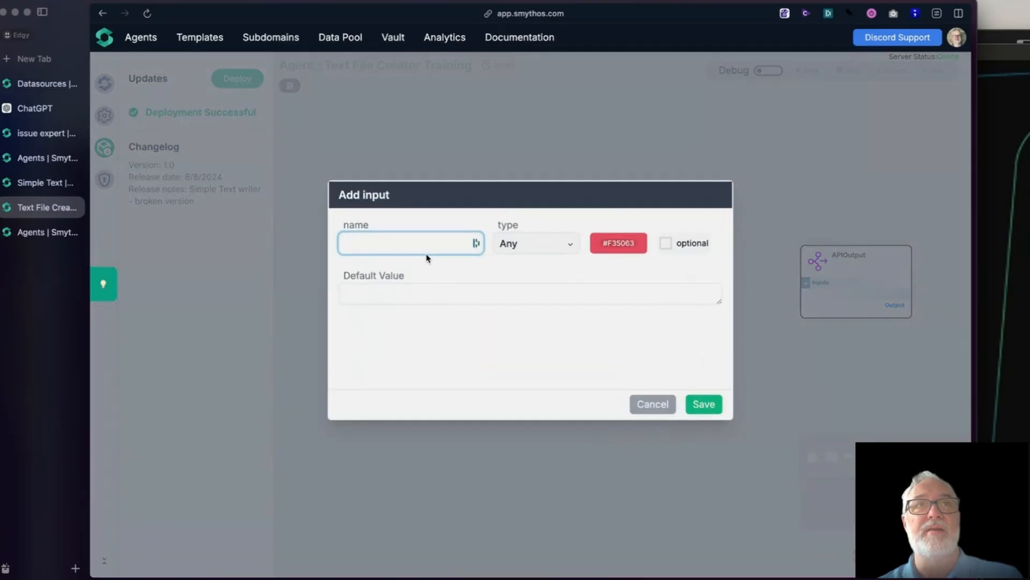
pyautogui.click(414, 245)
pyautogui.click(618, 242)
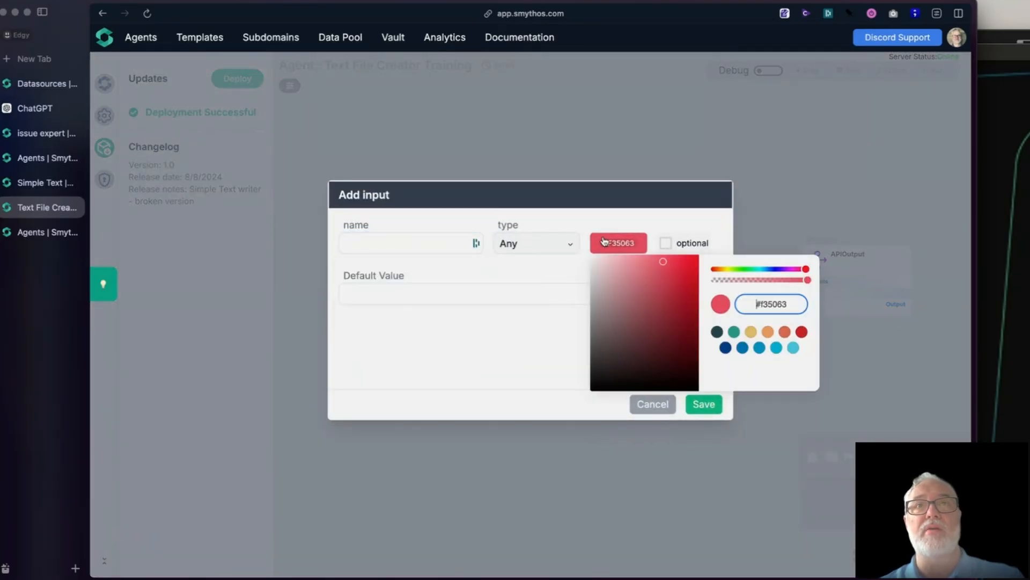
pyautogui.click(717, 331)
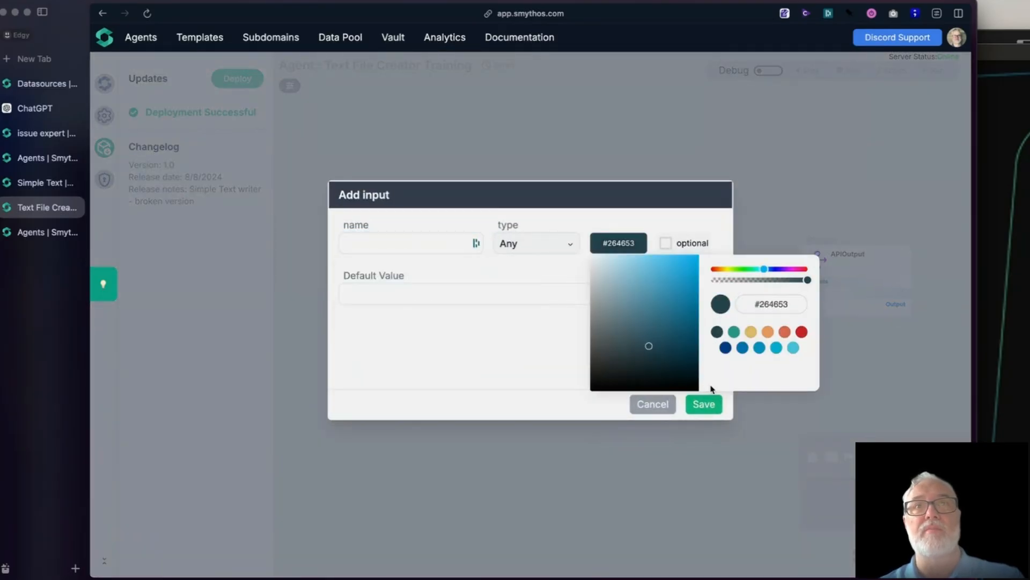
pyautogui.click(391, 244)
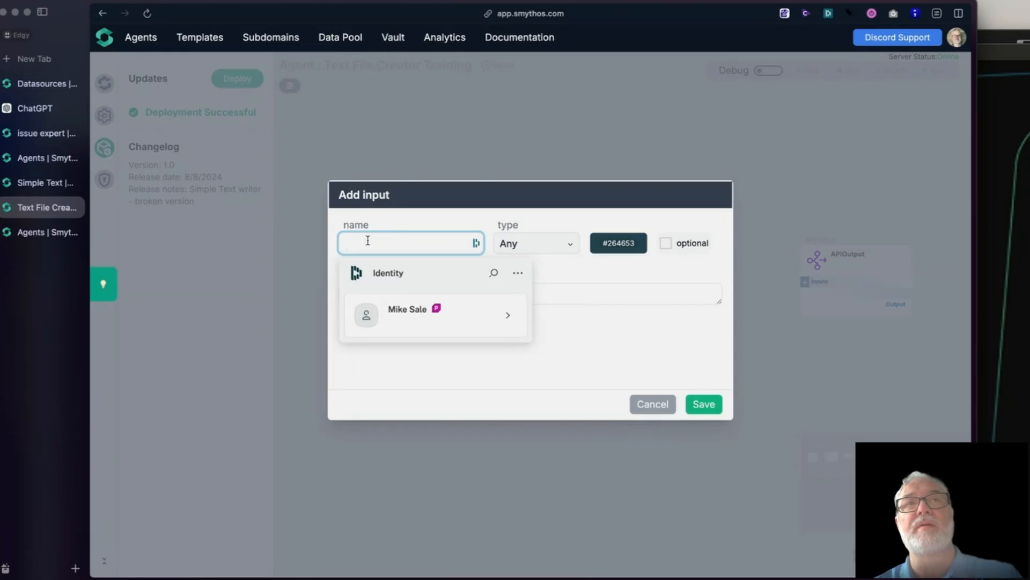
pyautogui.write('url')
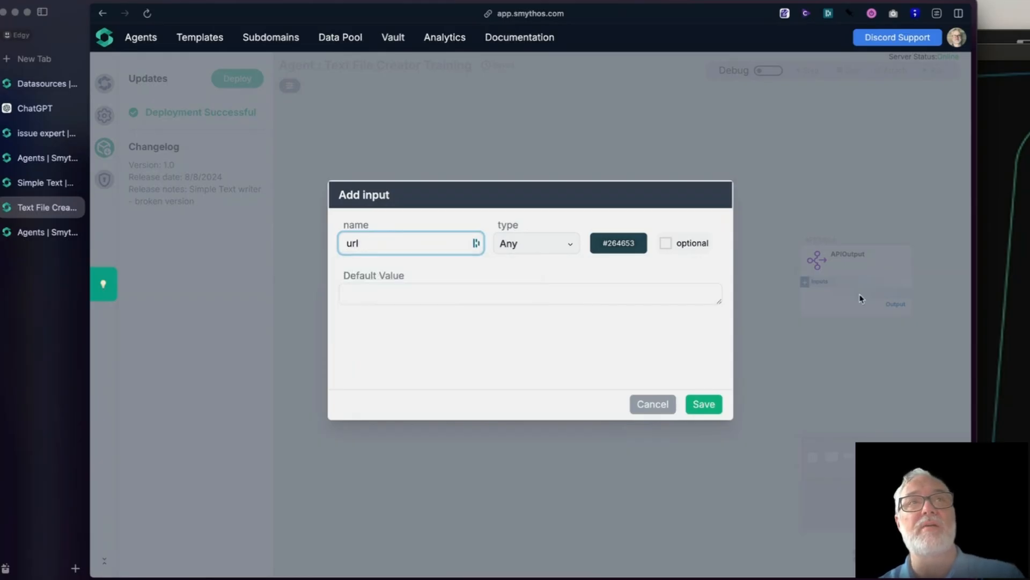
pyautogui.click(698, 403)
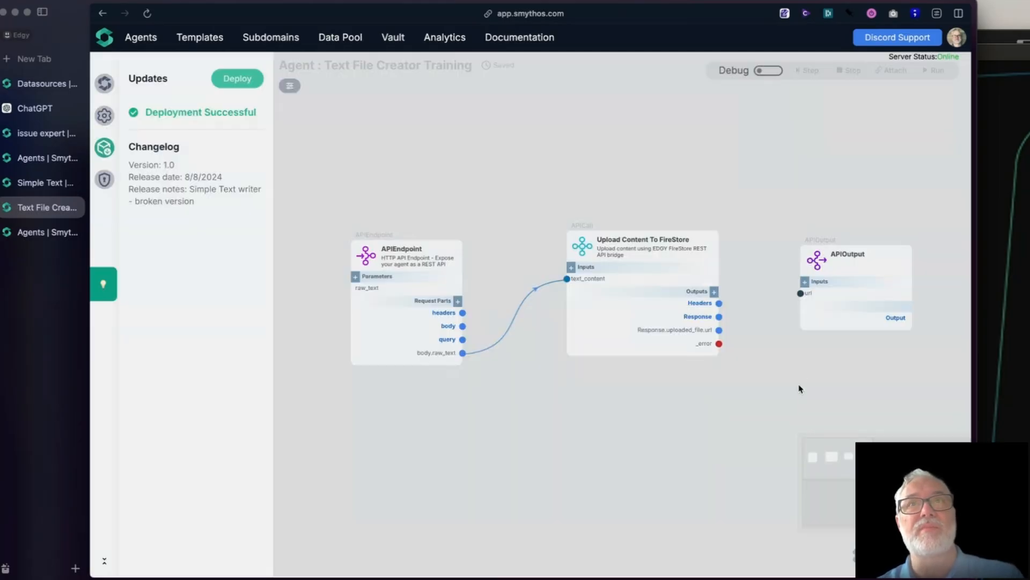
pyautogui.moveTo(719, 330); pyautogui.dragTo(801, 294)
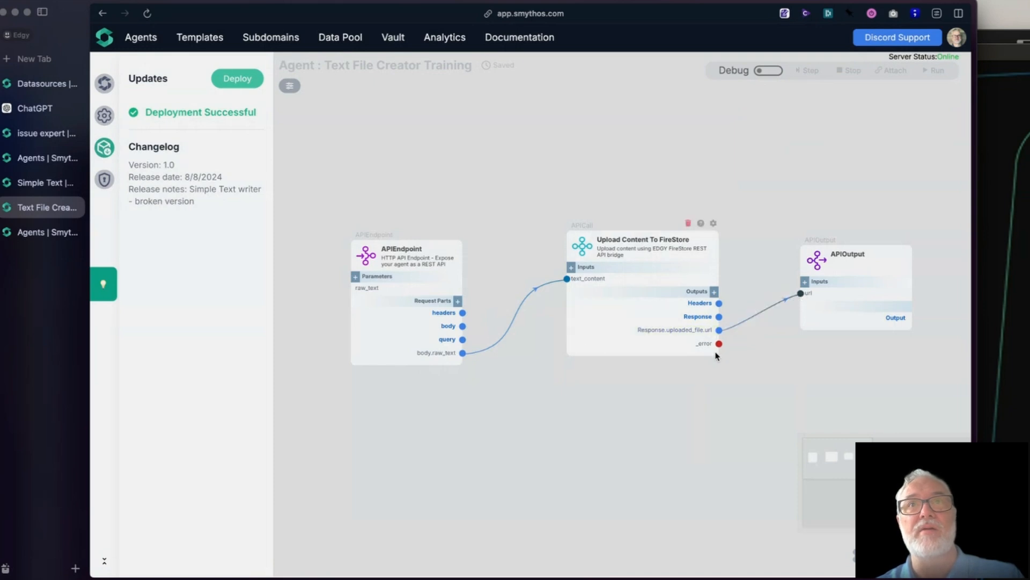
# Step: Add a second API Output component with the full output format and place it below the existing one
pyautogui.moveTo(762, 394); pyautogui.dragTo(642, 331)
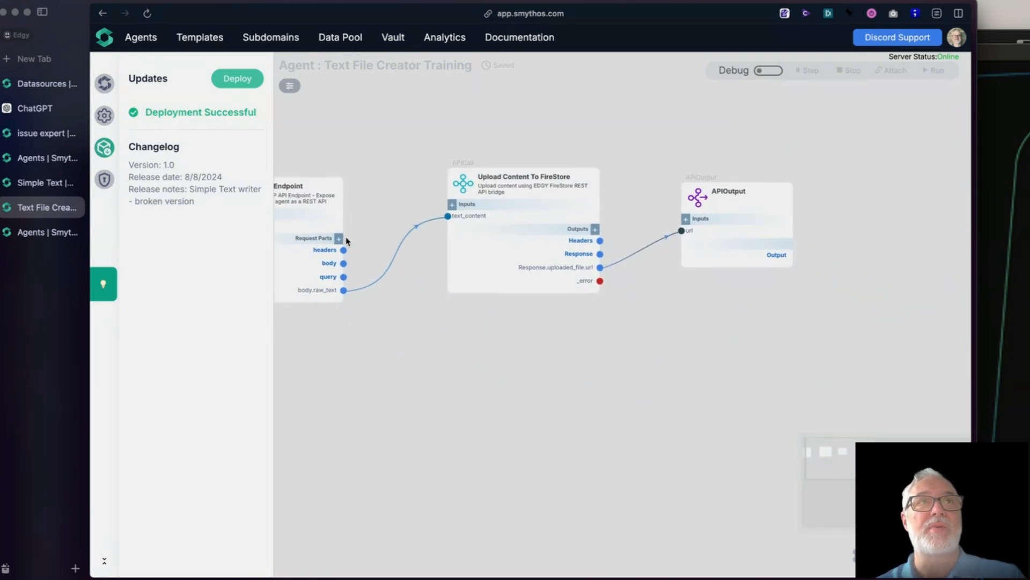
pyautogui.click(104, 115)
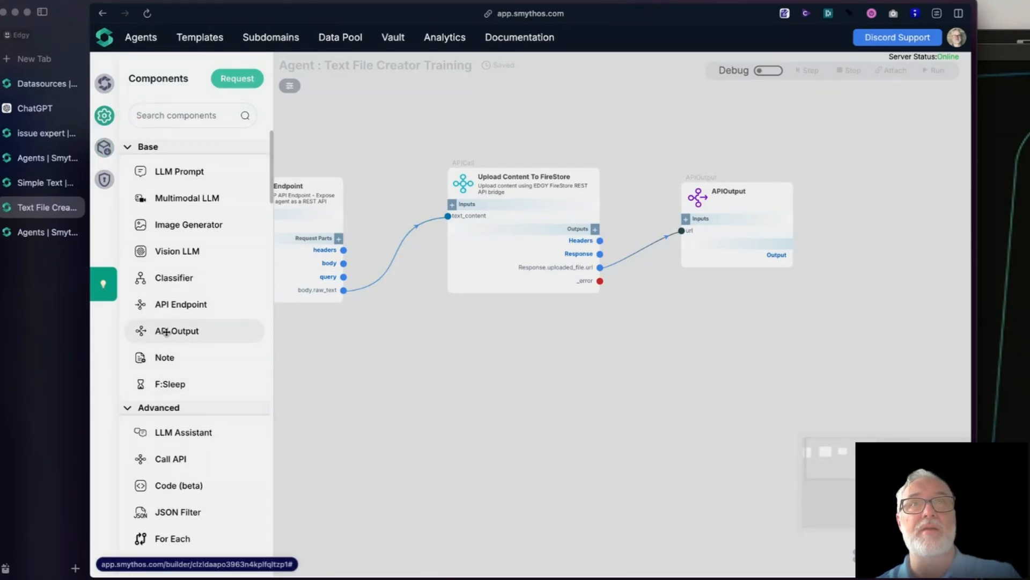
pyautogui.moveTo(166, 331); pyautogui.dragTo(735, 334)
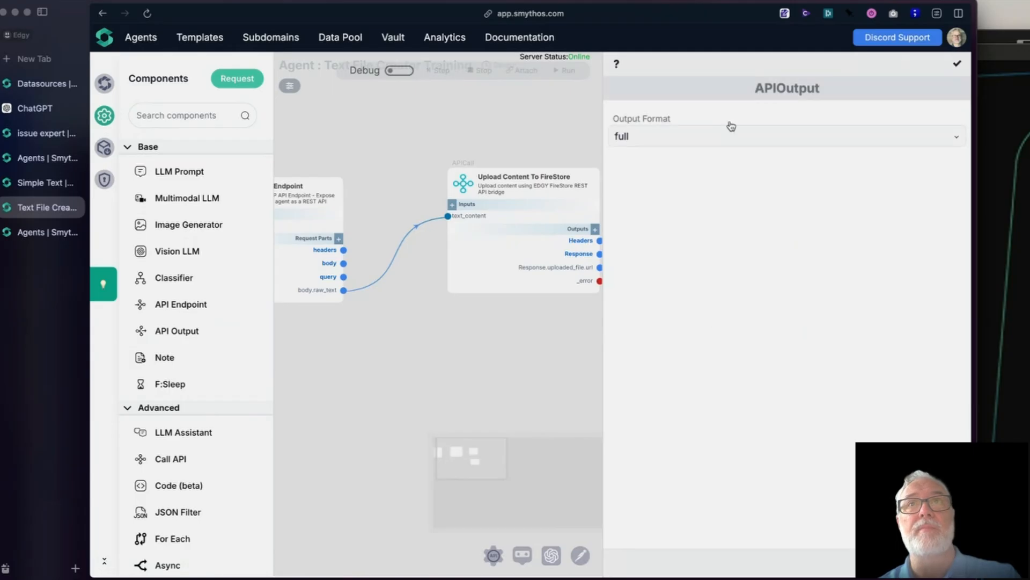
pyautogui.click(960, 65)
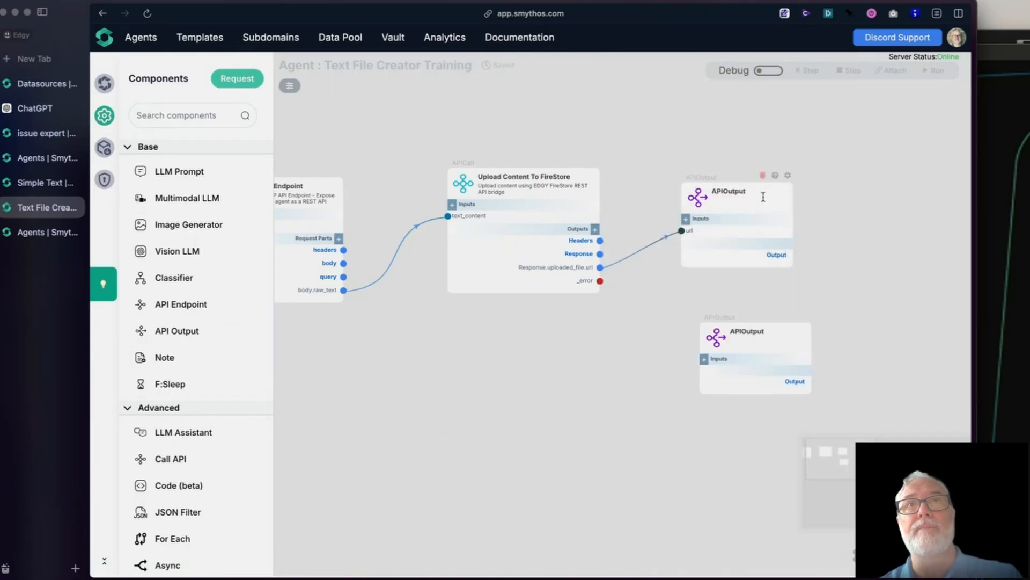
pyautogui.moveTo(713, 340); pyautogui.dragTo(698, 337)
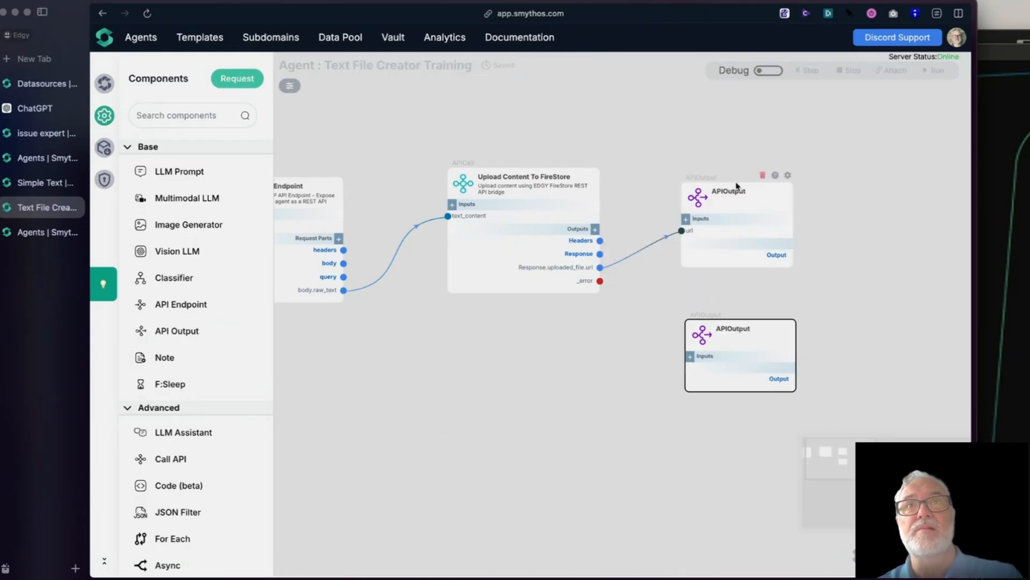
# Step: Rename the API Output component connected to the upload as Success and the new one below it as Error
pyautogui.click(754, 195)
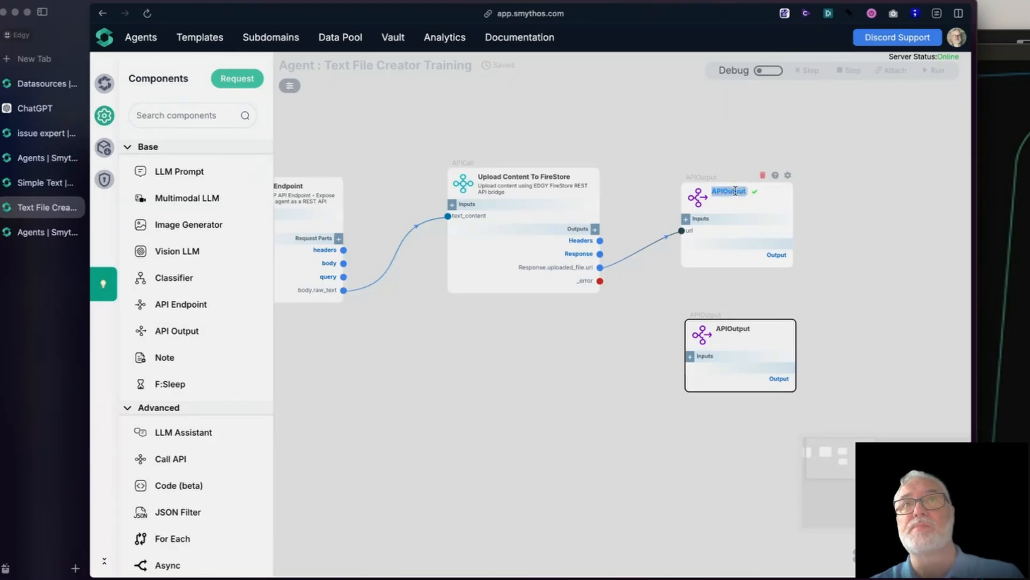
pyautogui.write('Success')
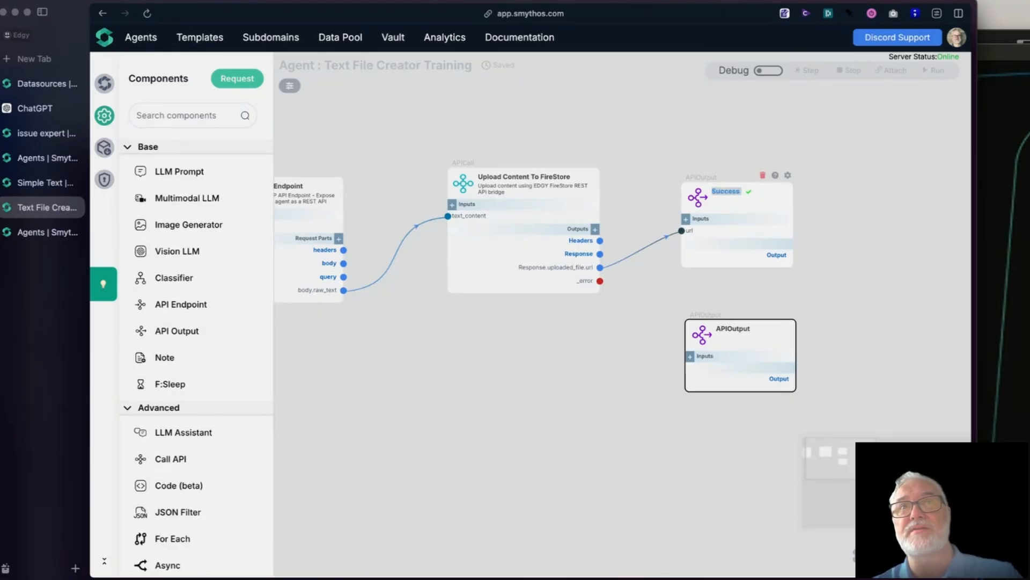
pyautogui.press('Return')
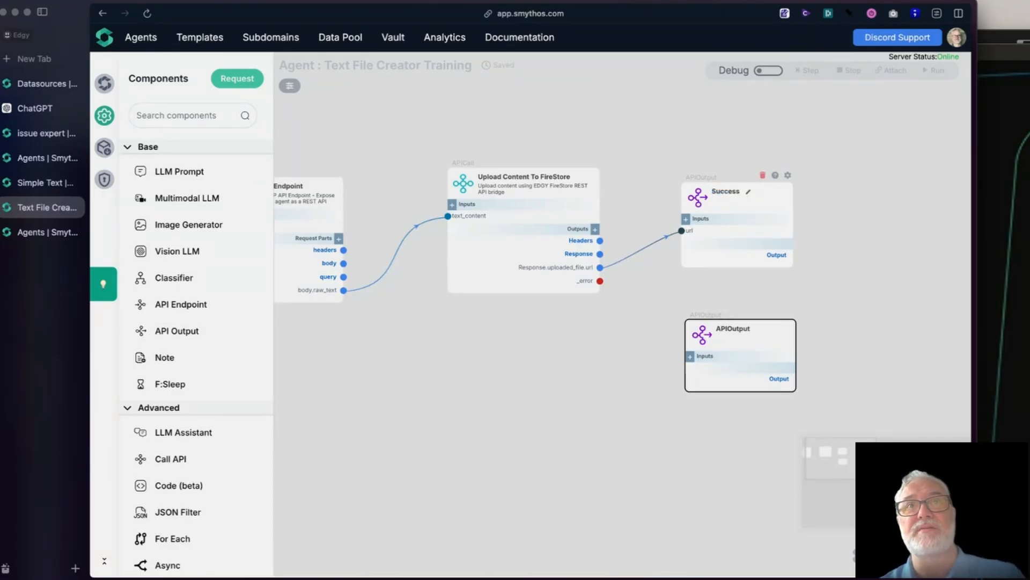
pyautogui.click(758, 329)
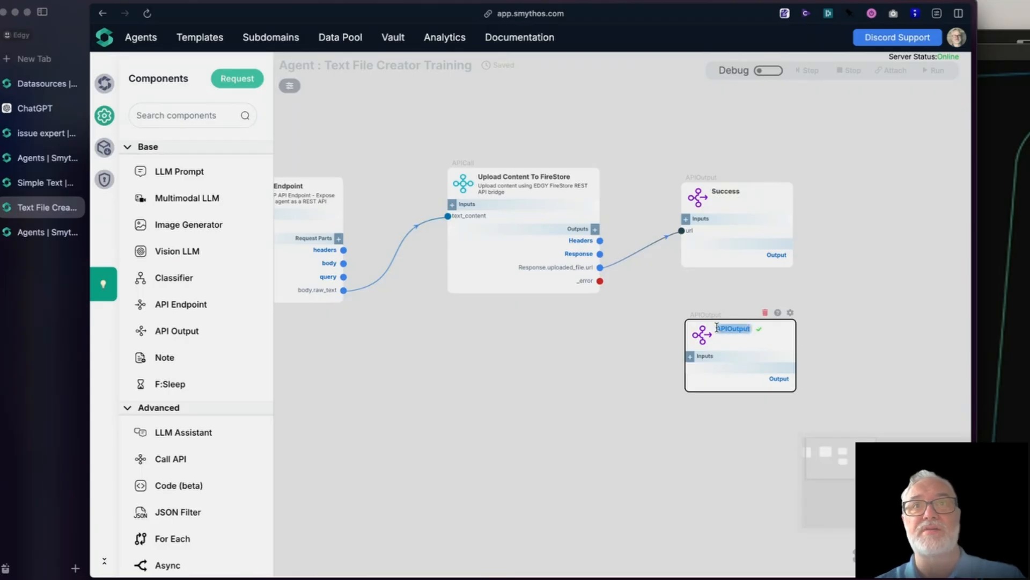
pyautogui.write('Error')
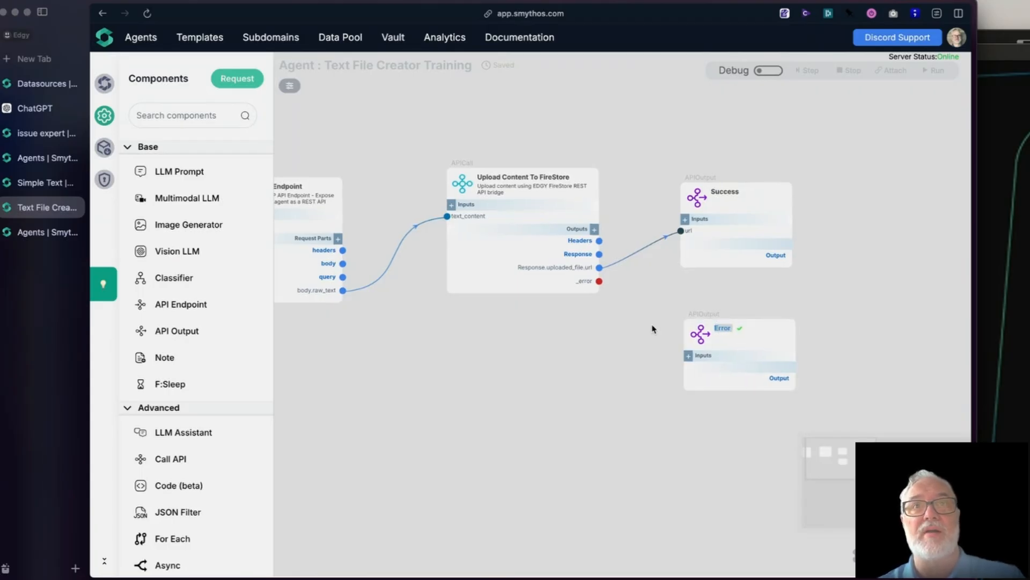
# Step: Add an error_text input to the Error component, connect the upload's _error output to it, and confirm the component's name
pyautogui.click(688, 355)
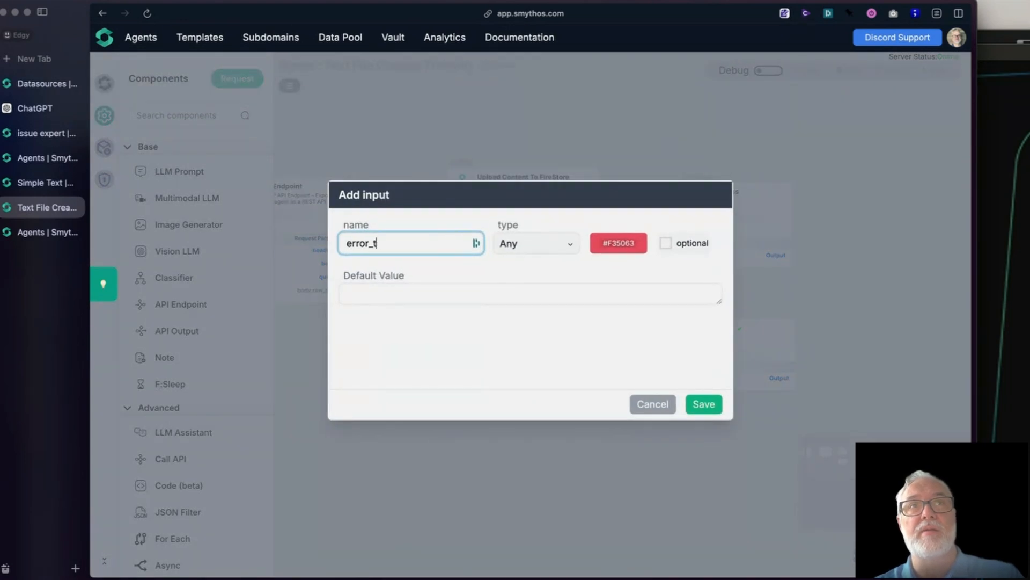
pyautogui.click(703, 403)
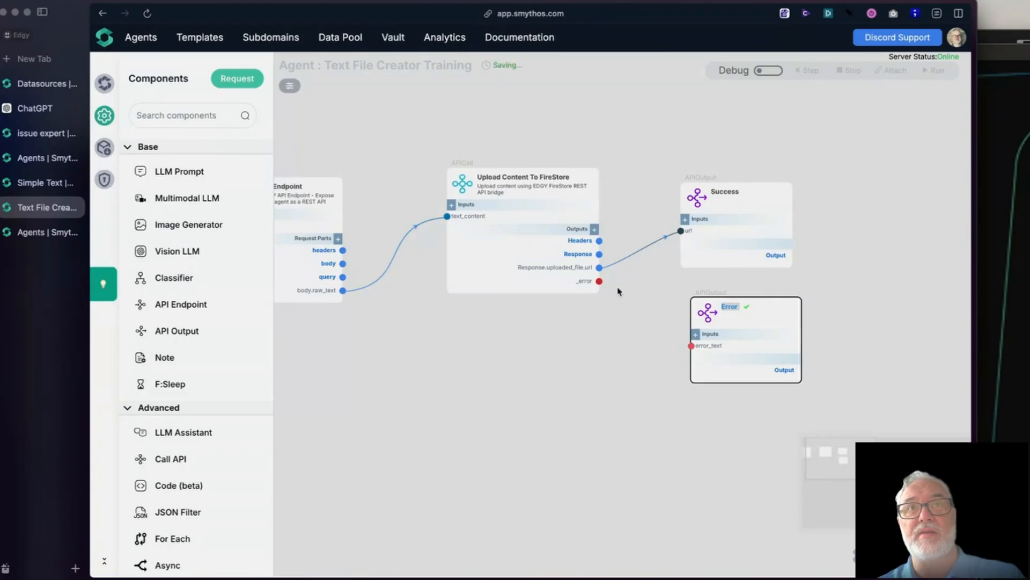
pyautogui.moveTo(600, 281); pyautogui.dragTo(688, 307)
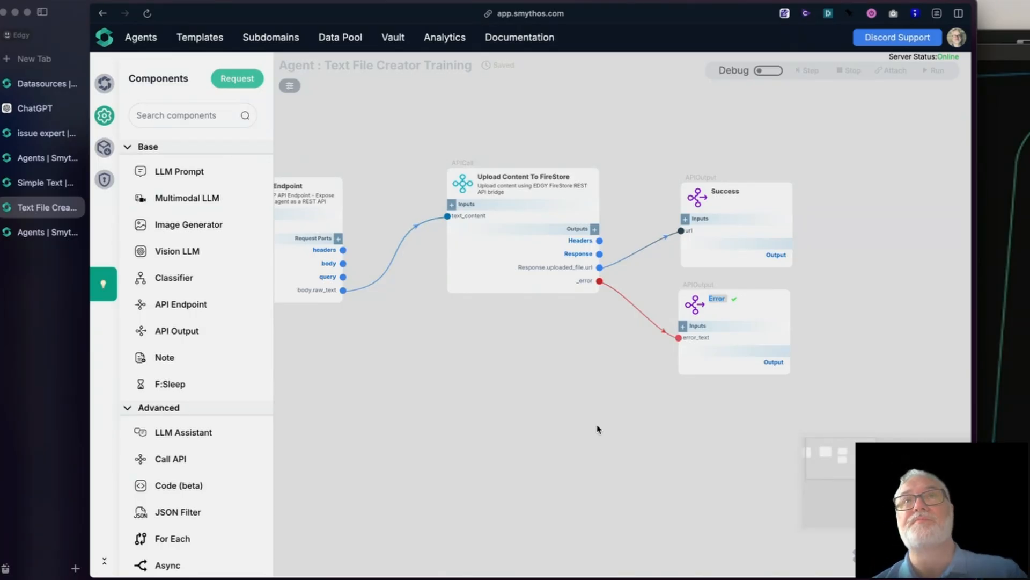
pyautogui.click(734, 299)
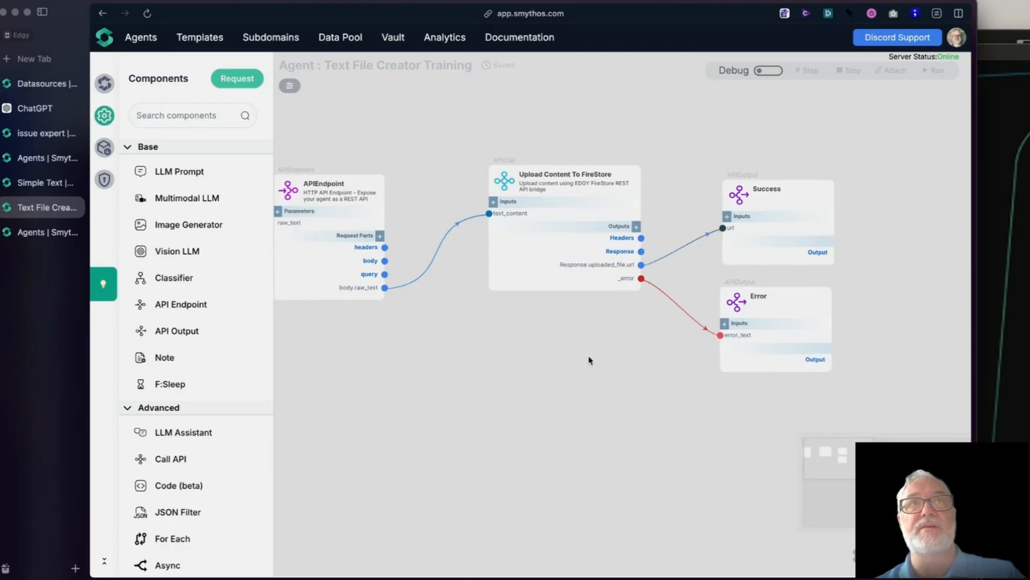
# Step: Deploy the agent as version 1.1 with the title "test version", keeping the offered subdomain and leaving the release notes empty
pyautogui.click(105, 147)
pyautogui.click(237, 78)
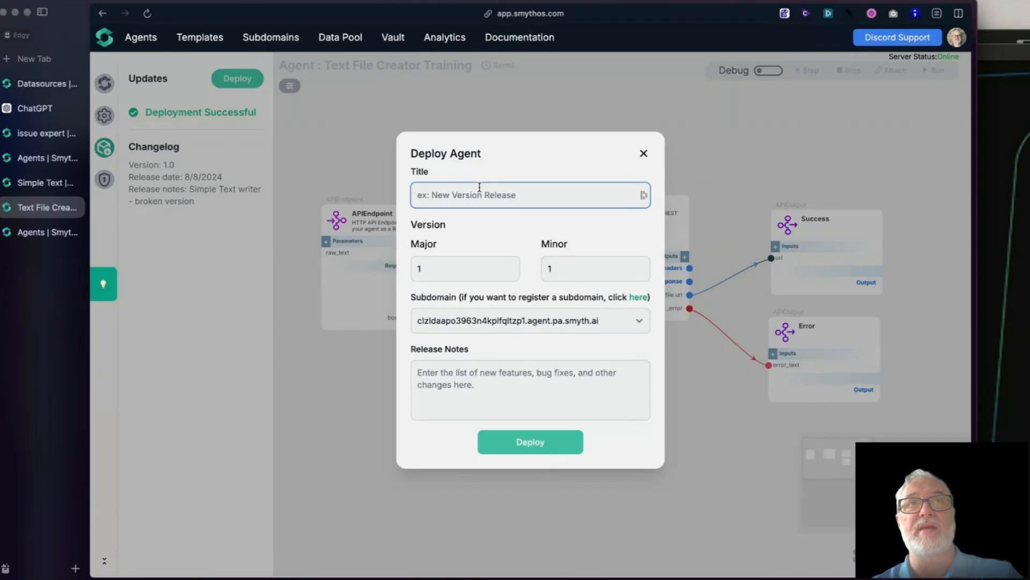
pyautogui.write('test version')
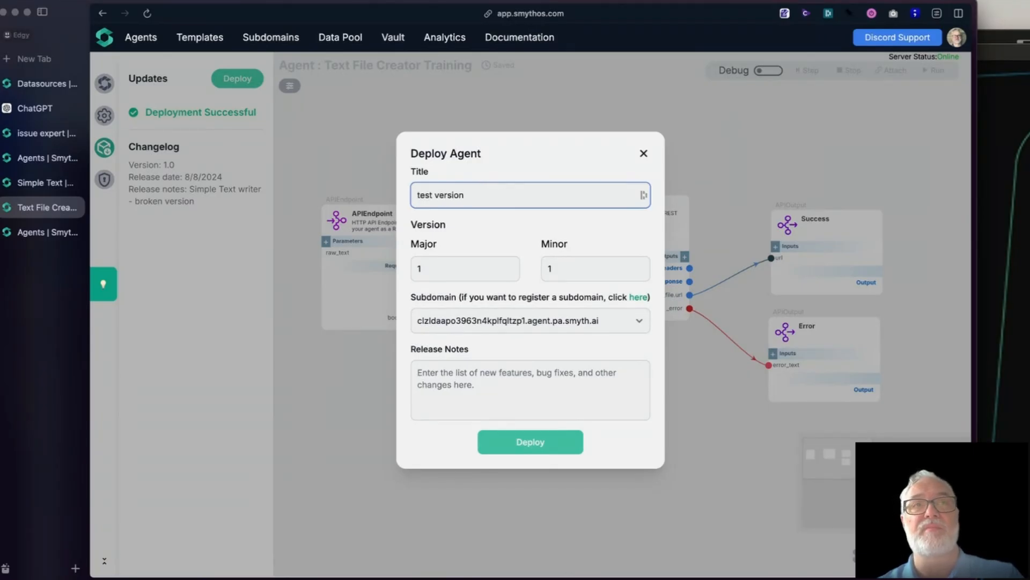
pyautogui.click(539, 441)
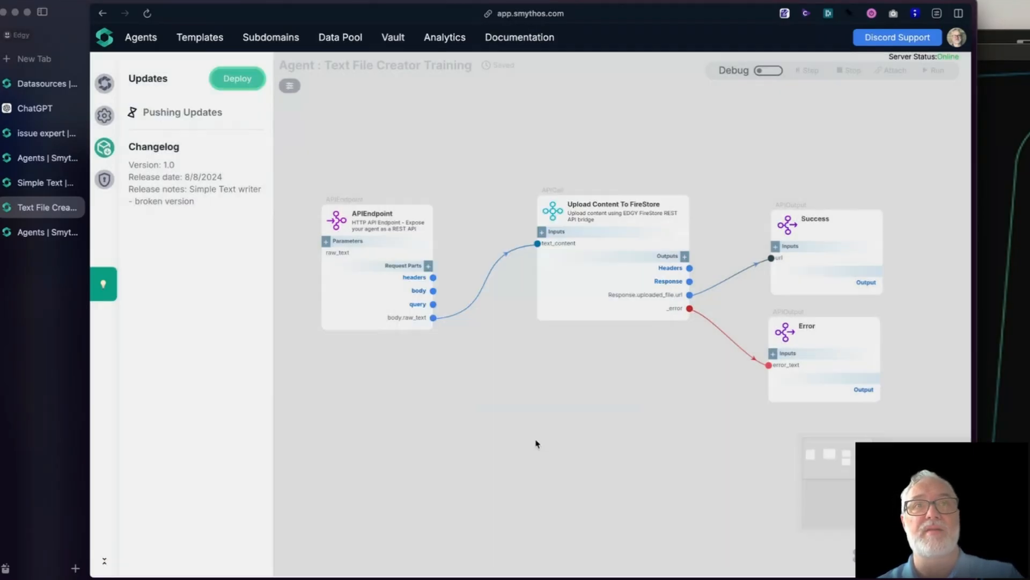
# Step: Turn on debug mode, inject a lorem ipsum paragraph as the APIEndpoint's raw_text, and step the component
pyautogui.moveTo(471, 425); pyautogui.dragTo(470, 391)
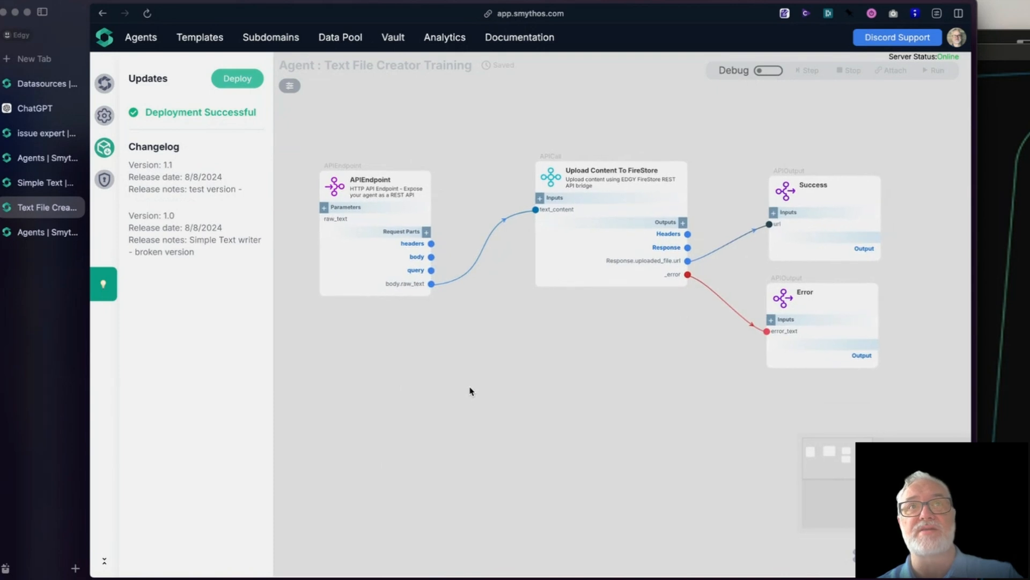
pyautogui.moveTo(627, 244)
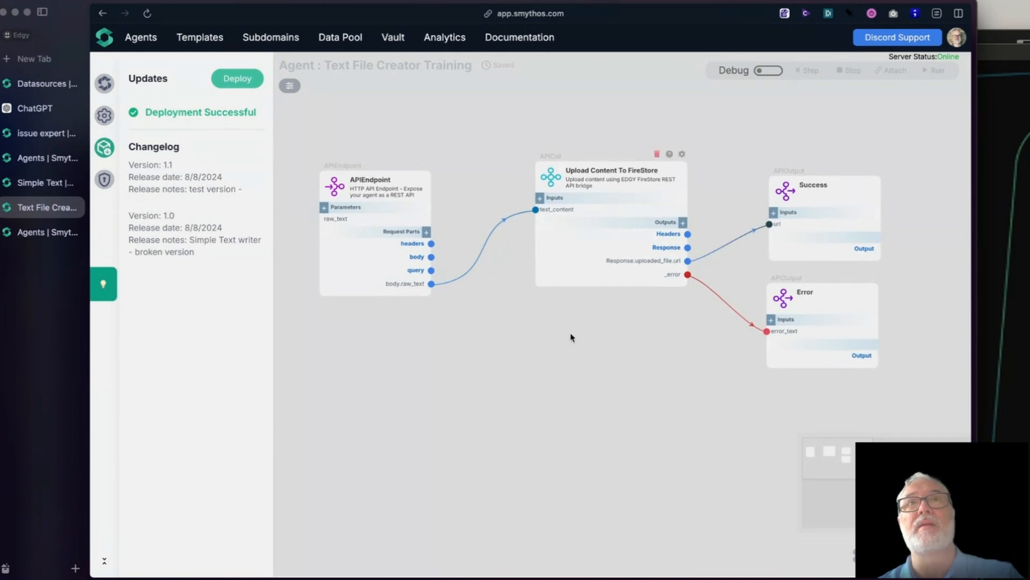
pyautogui.click(767, 70)
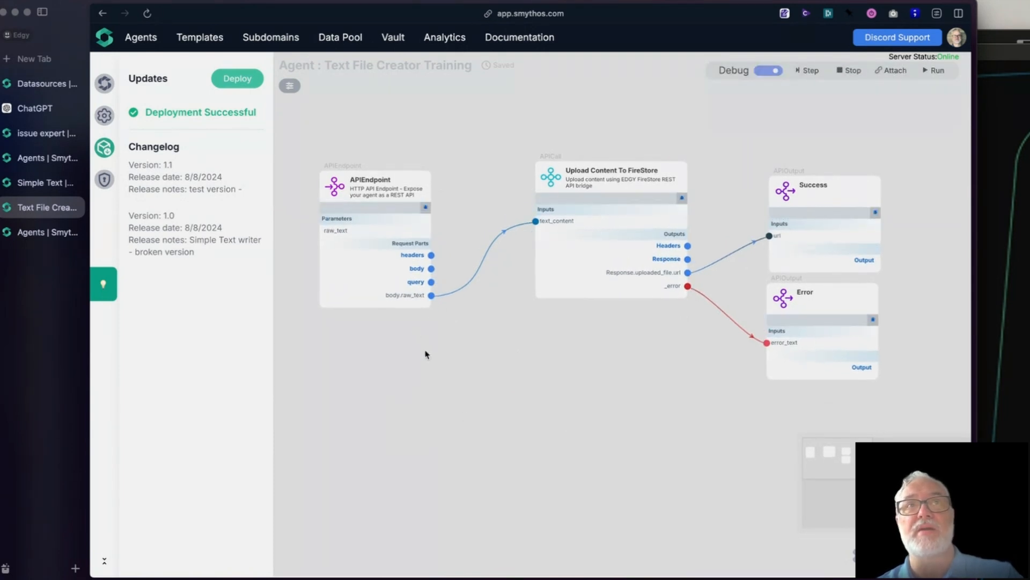
pyautogui.click(425, 209)
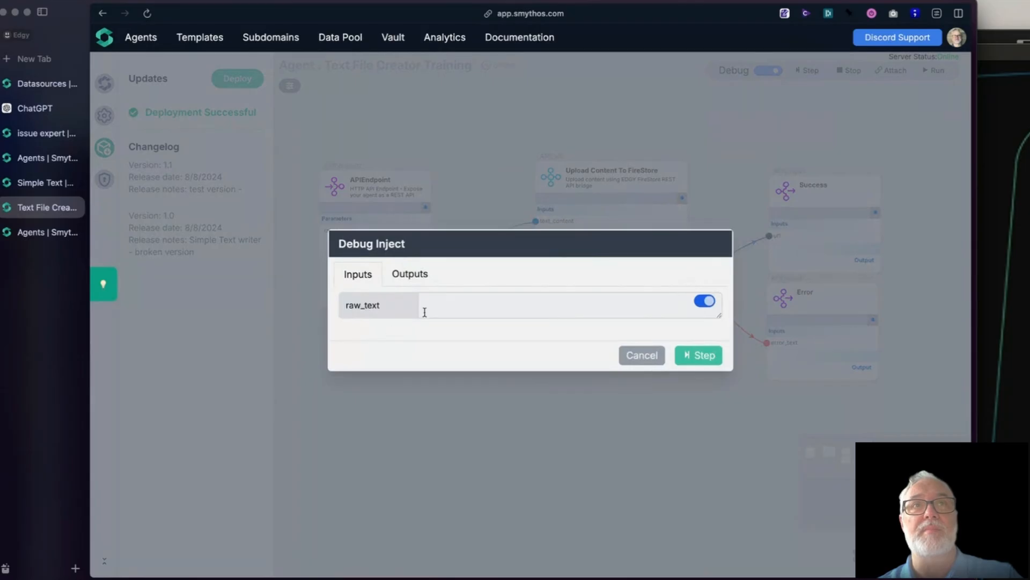
pyautogui.click(436, 308)
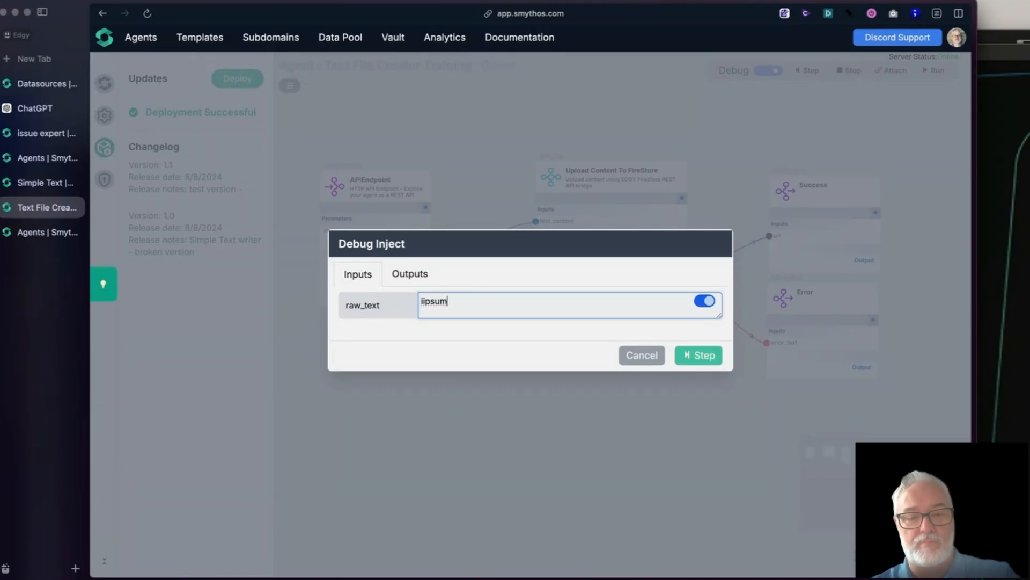
pyautogui.write('4')
pyautogui.press('BackSpace')
pyautogui.press('BackSpace')
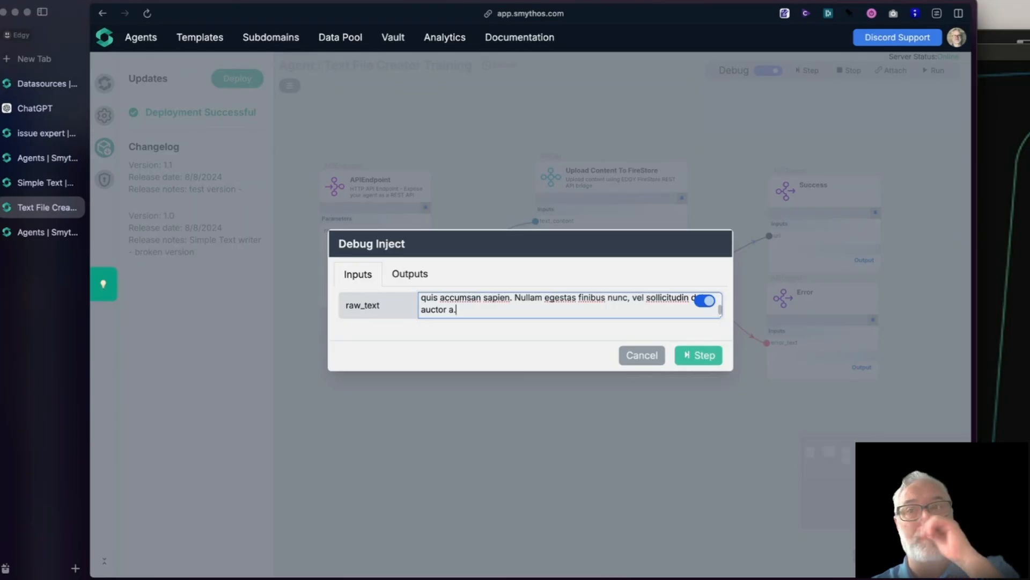
pyautogui.click(686, 356)
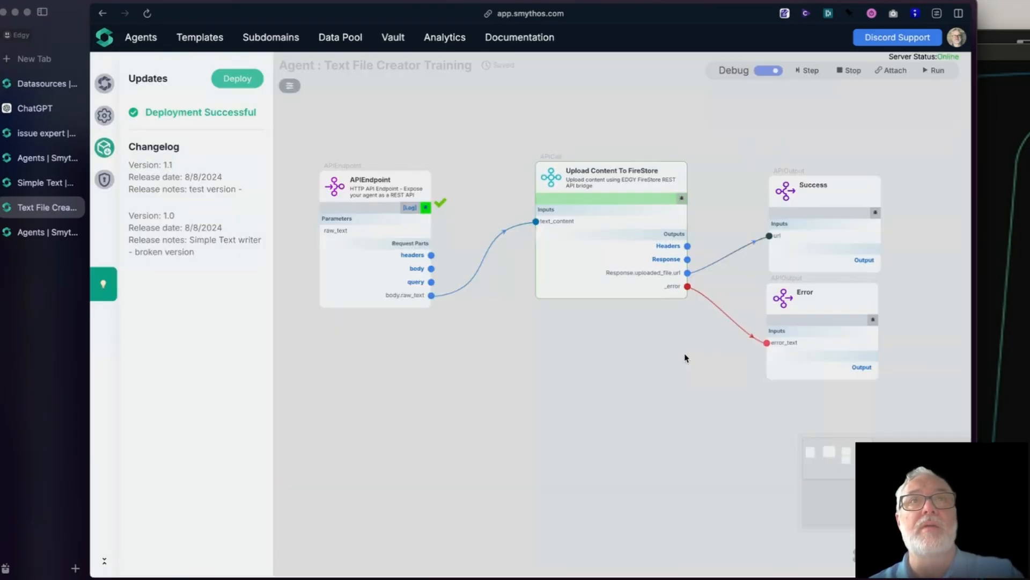
# Step: Inspect the text_content value received by the Upload Content To FireStore component, enlarging its preview to read it
pyautogui.moveTo(541, 223)
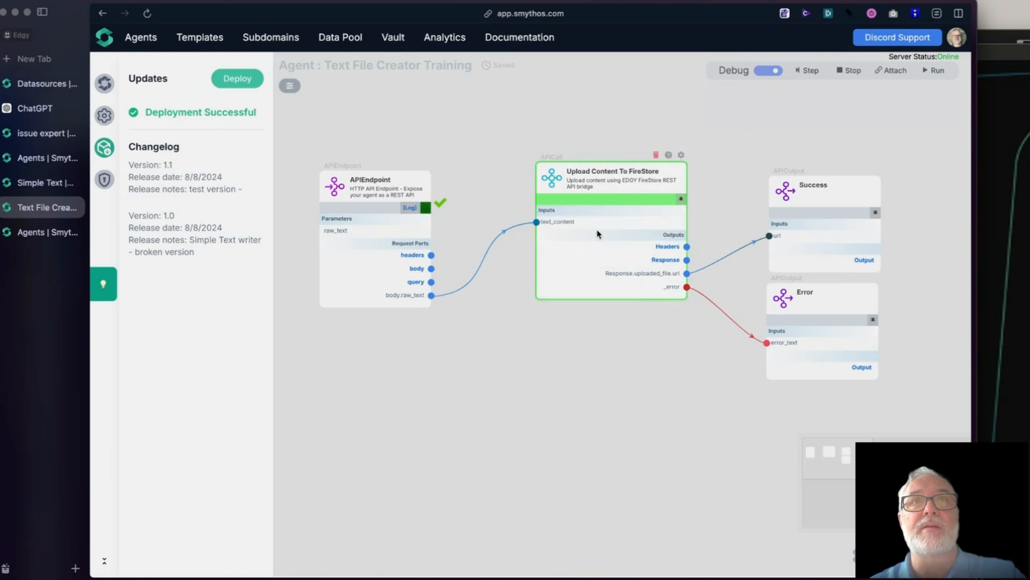
pyautogui.click(578, 223)
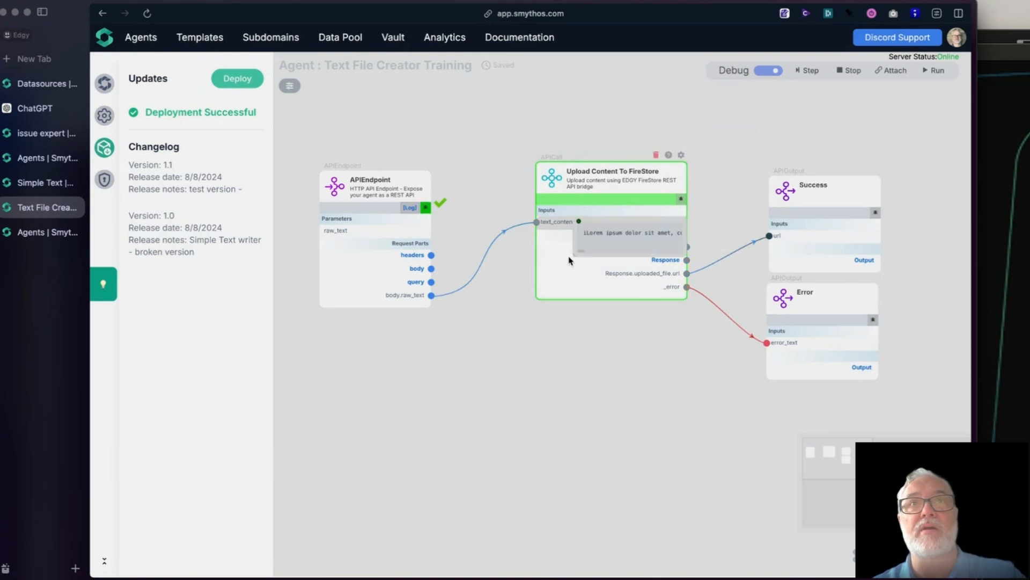
pyautogui.moveTo(574, 254); pyautogui.dragTo(347, 477)
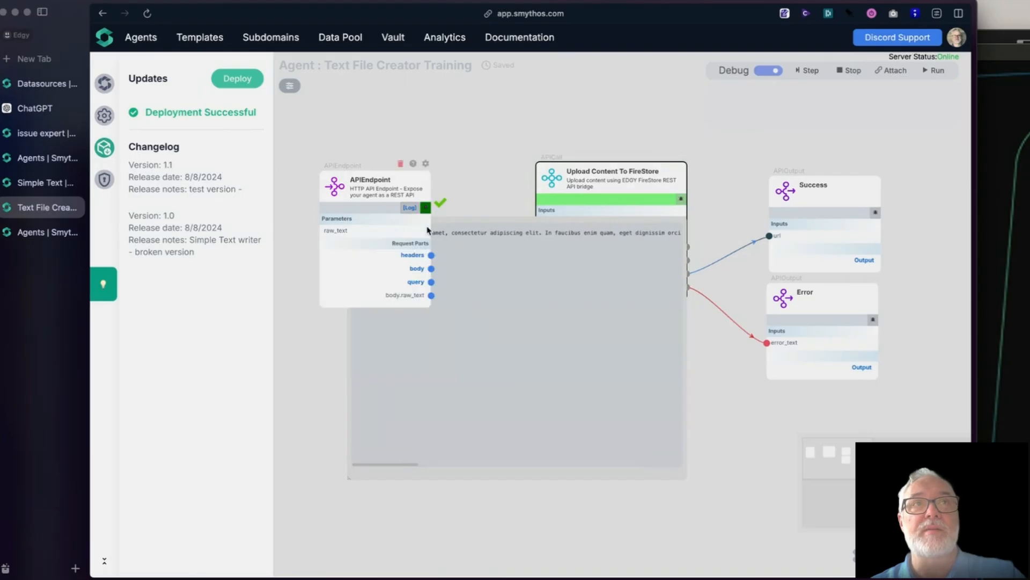
pyautogui.click(352, 222)
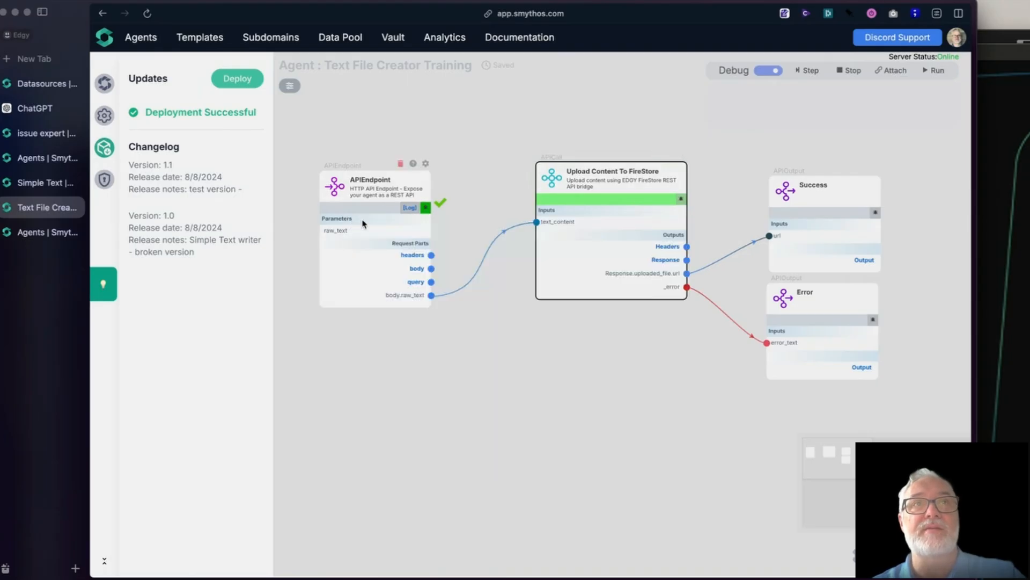
pyautogui.moveTo(522, 354); pyautogui.dragTo(485, 338)
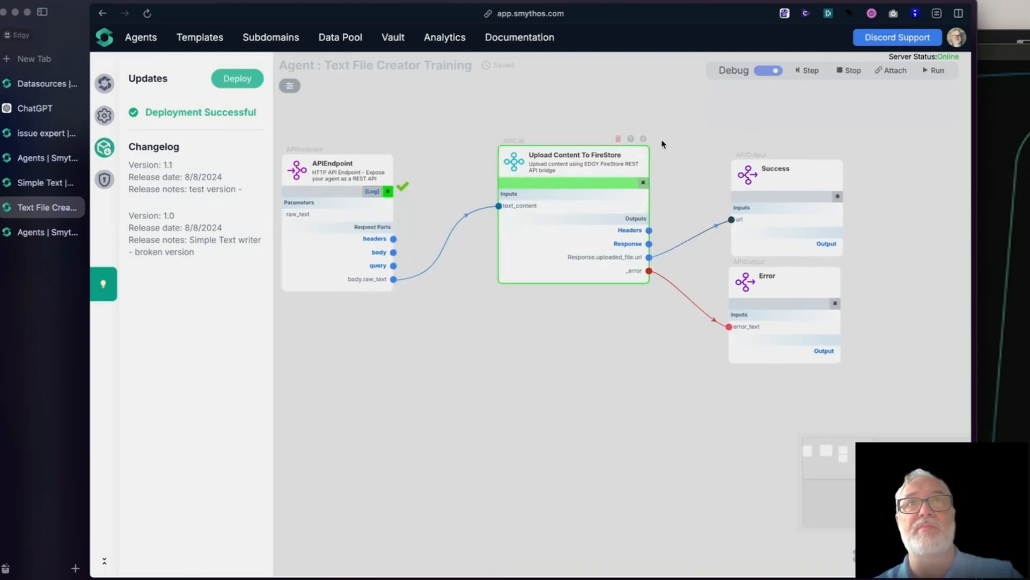
# Step: Step the Upload Content To FireStore component, open its Response.uploaded_file.url value in a new browser tab, and close that tab after checking the file
pyautogui.click(807, 71)
pyautogui.moveTo(617, 255)
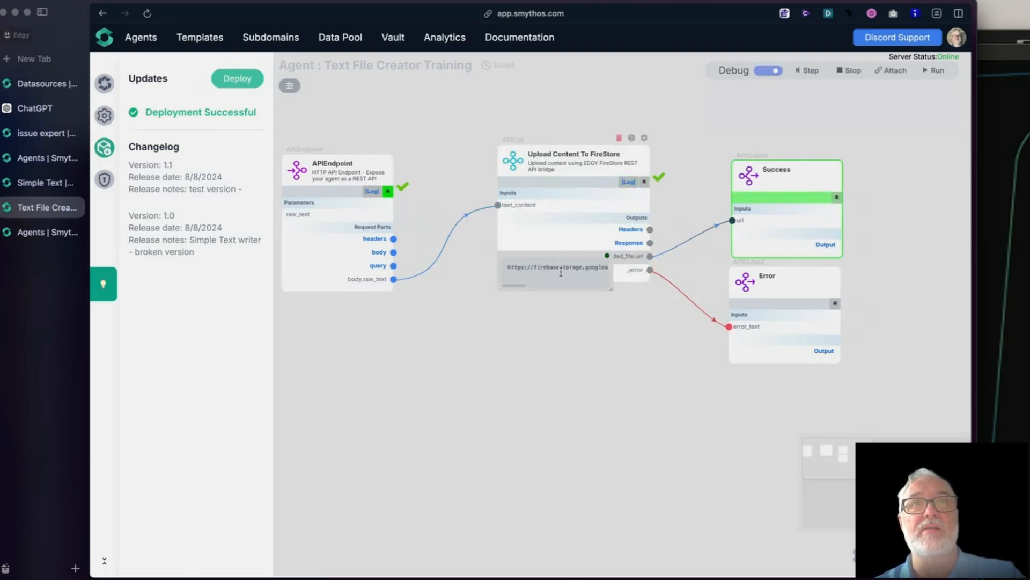
pyautogui.click(534, 271)
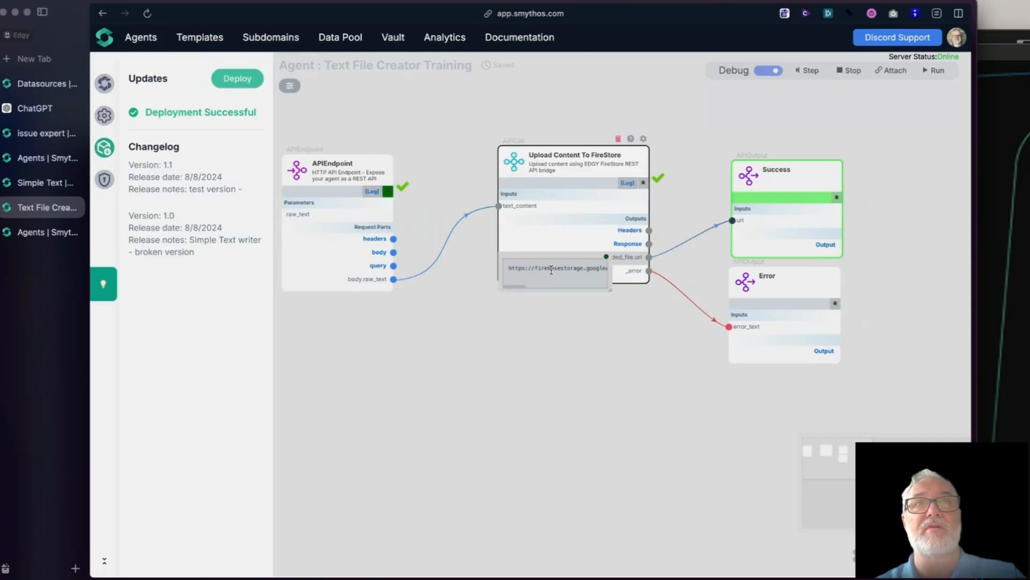
pyautogui.press('super+a')
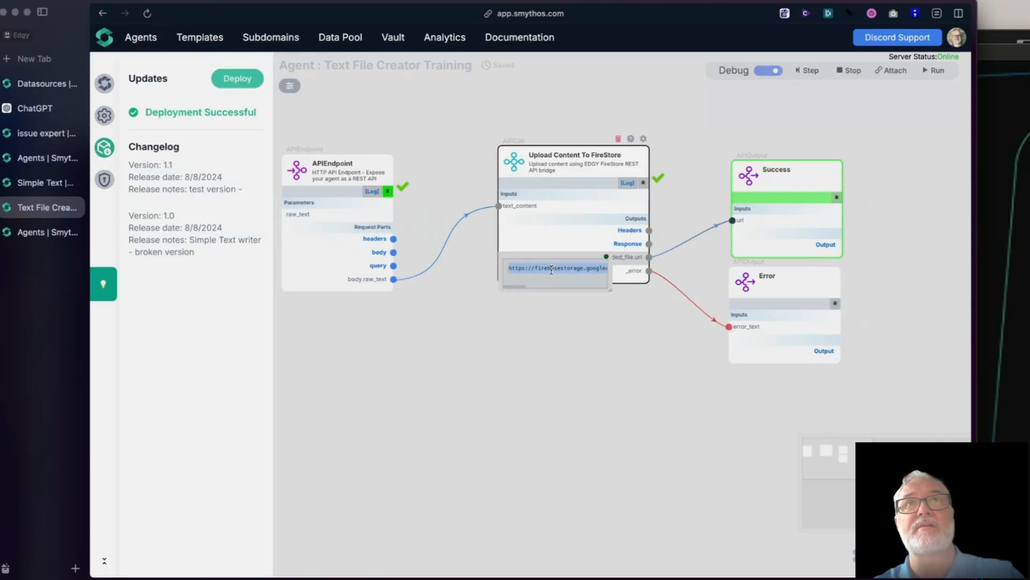
pyautogui.press('super+c')
pyautogui.press('super+t')
pyautogui.press('super+v')
pyautogui.press('Return')
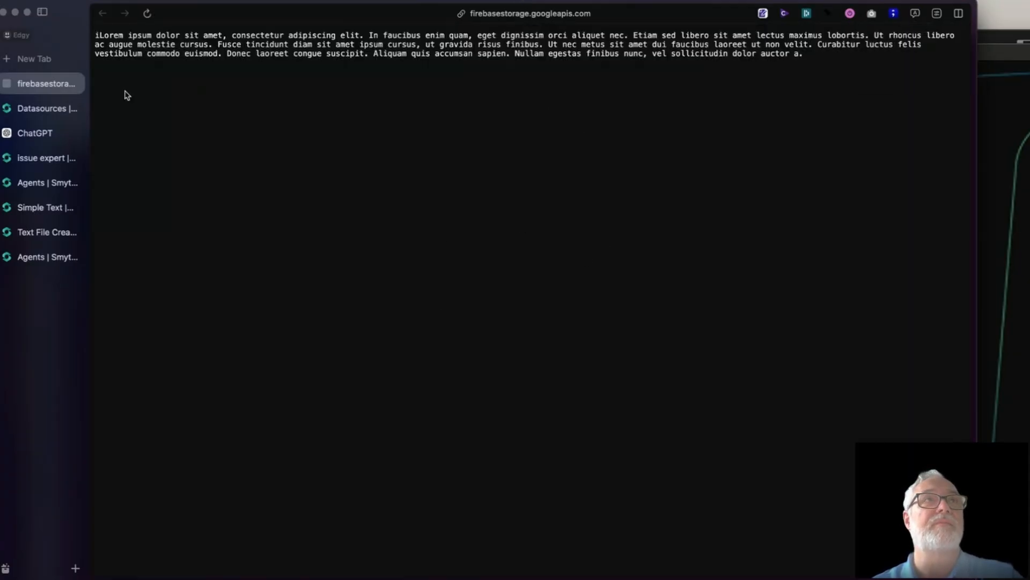
pyautogui.click(74, 84)
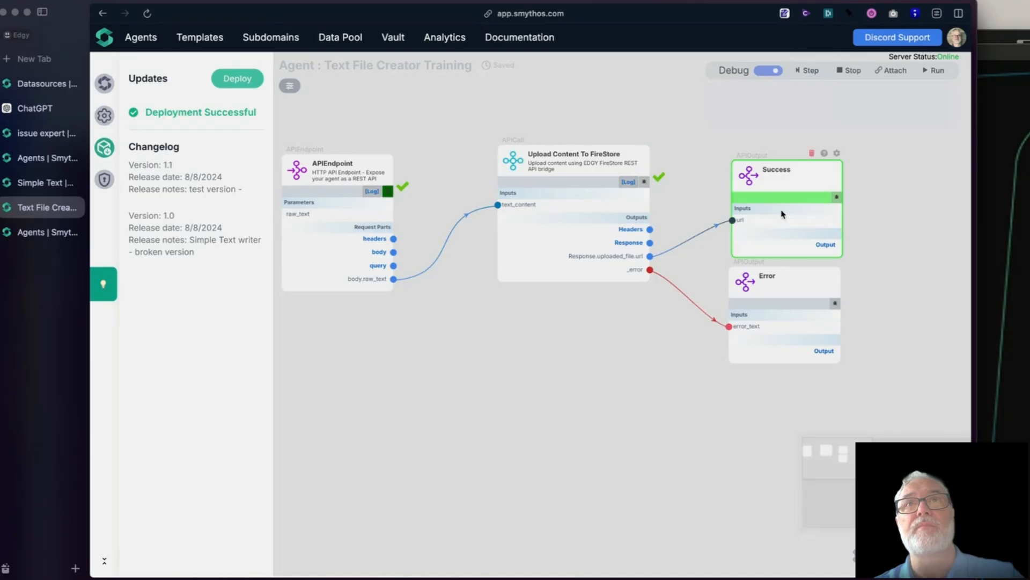
# Step: Inspect the url value passed to the Success component
pyautogui.moveTo(738, 221)
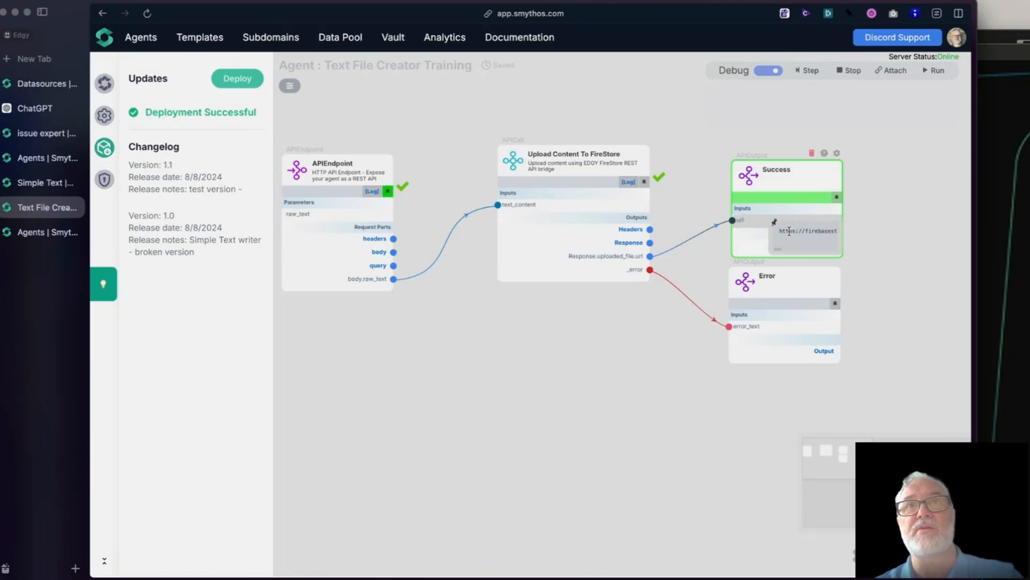
pyautogui.moveTo(579, 104); pyautogui.dragTo(594, 119)
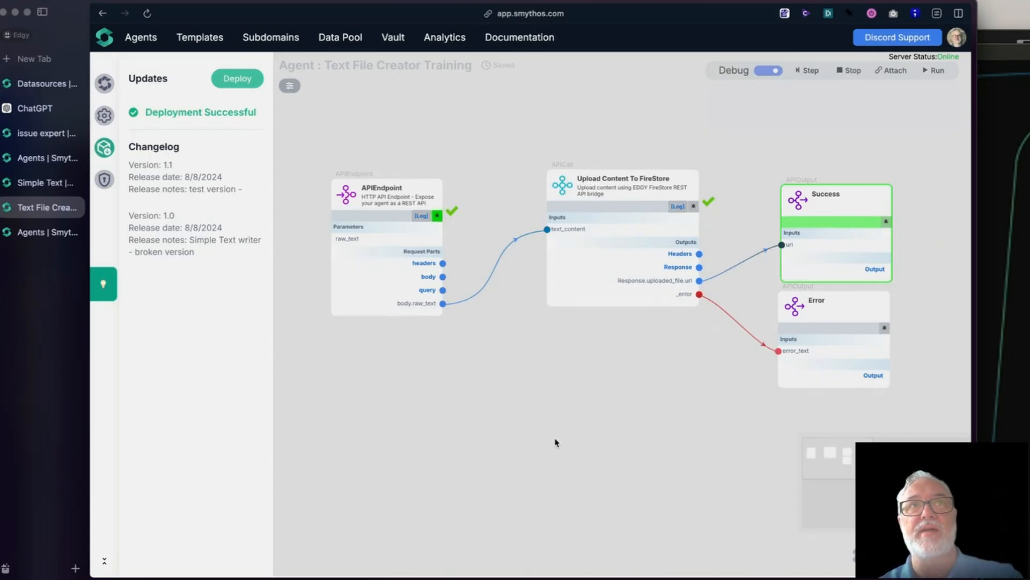
pyautogui.moveTo(536, 416)
pyautogui.mouseDown()
pyautogui.moveTo(539, 429)
pyautogui.moveTo(522, 411)
pyautogui.moveTo(529, 418)
pyautogui.mouseUp()
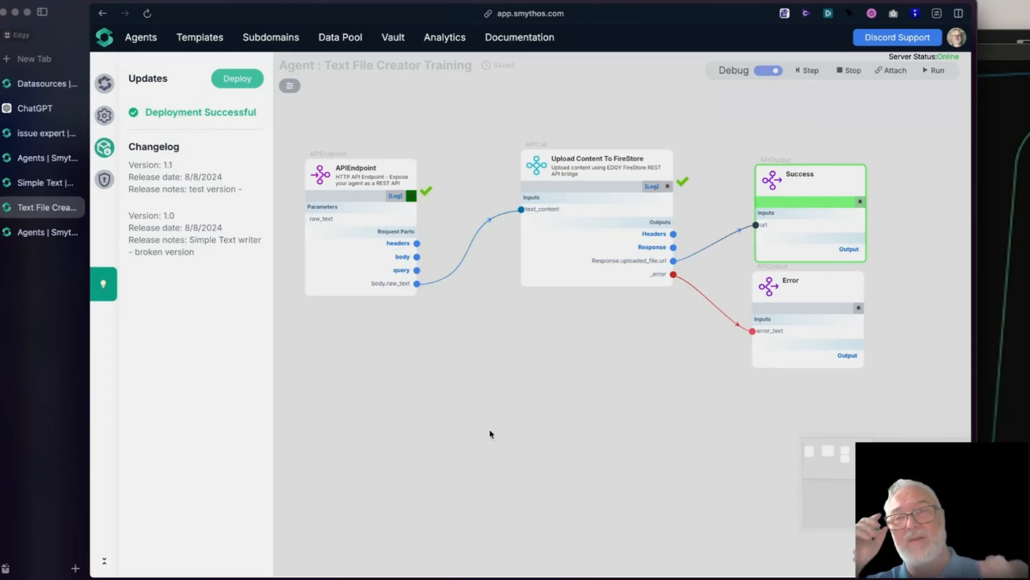
pyautogui.moveTo(466, 344); pyautogui.dragTo(467, 348)
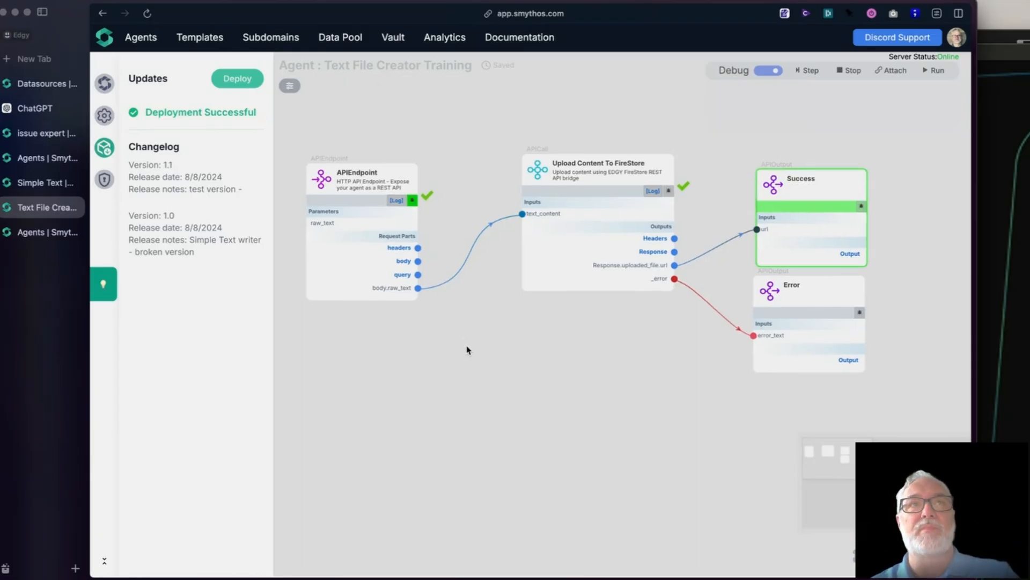
# Step: Switch to the issue expert agent and examine how its Upload Content To FireStore component is connected
pyautogui.click(143, 39)
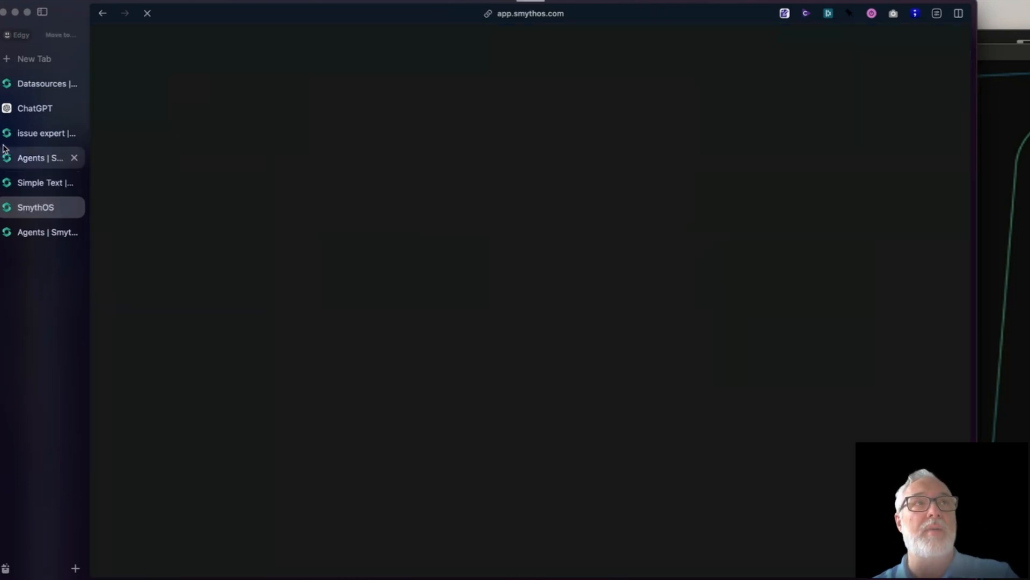
pyautogui.click(17, 134)
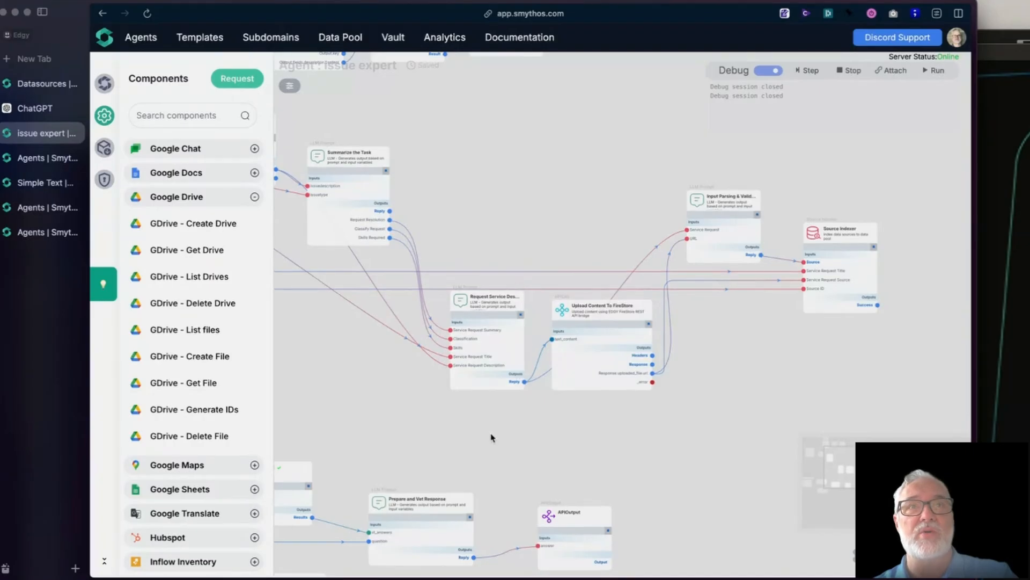
pyautogui.scroll(3, 491, 437)
pyautogui.scroll(2, 488, 381)
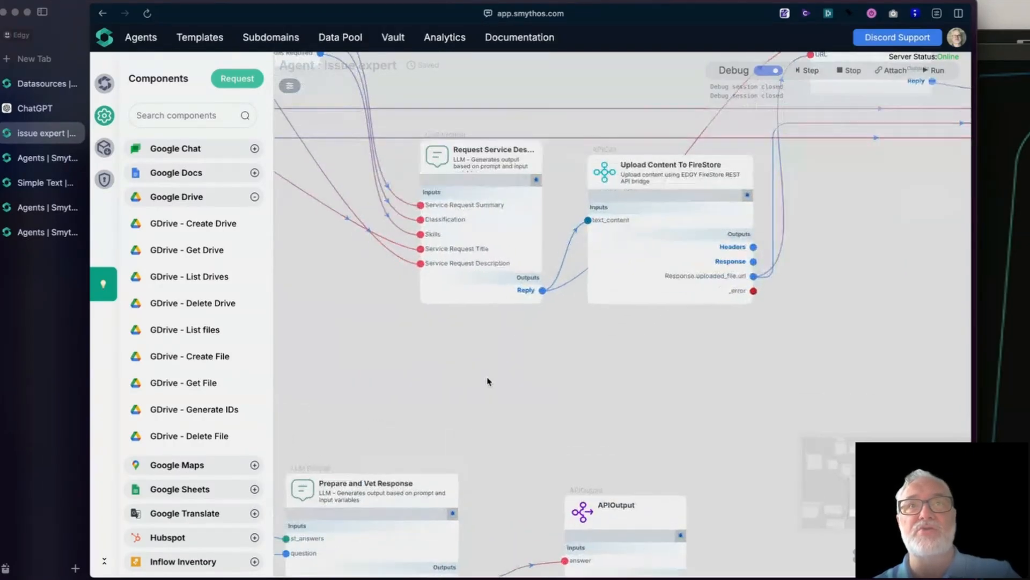
pyautogui.scroll(-1, 488, 381)
pyautogui.moveTo(738, 384); pyautogui.dragTo(743, 418)
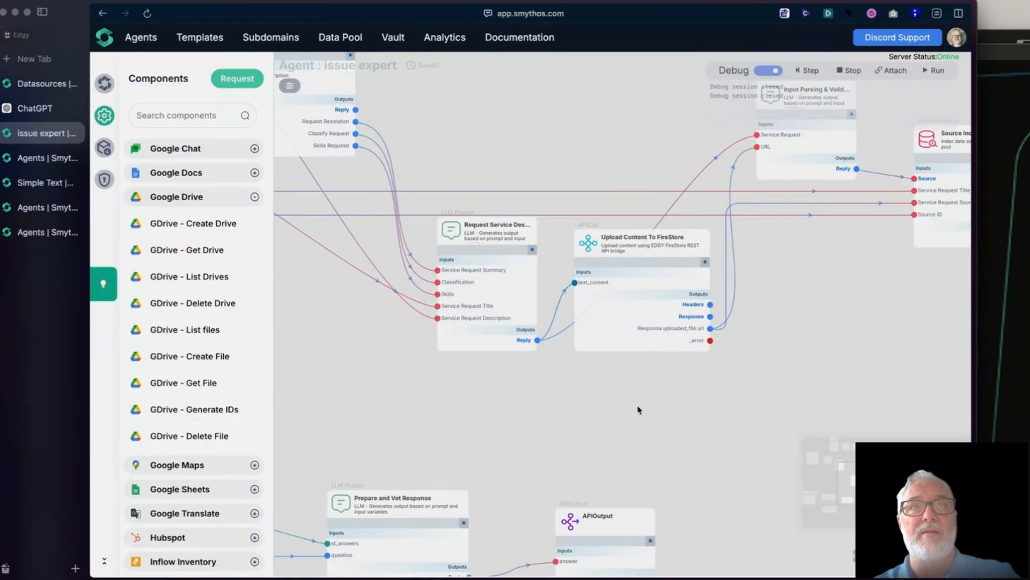
# Step: Find the Agents as Plugin group among the components and open the Agent Plugin Store from it
pyautogui.scroll(-8, 193, 427)
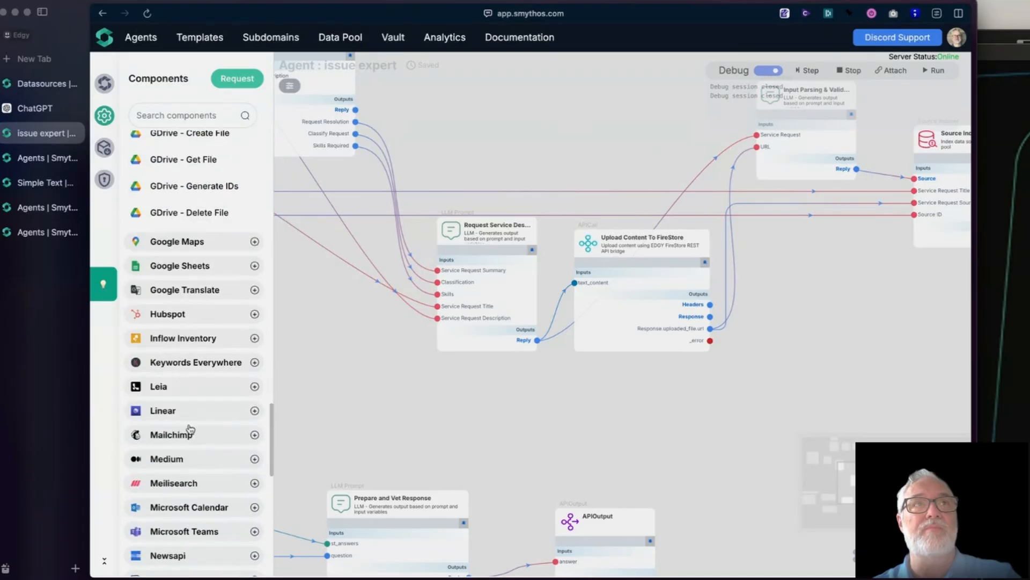
pyautogui.scroll(8, 190, 428)
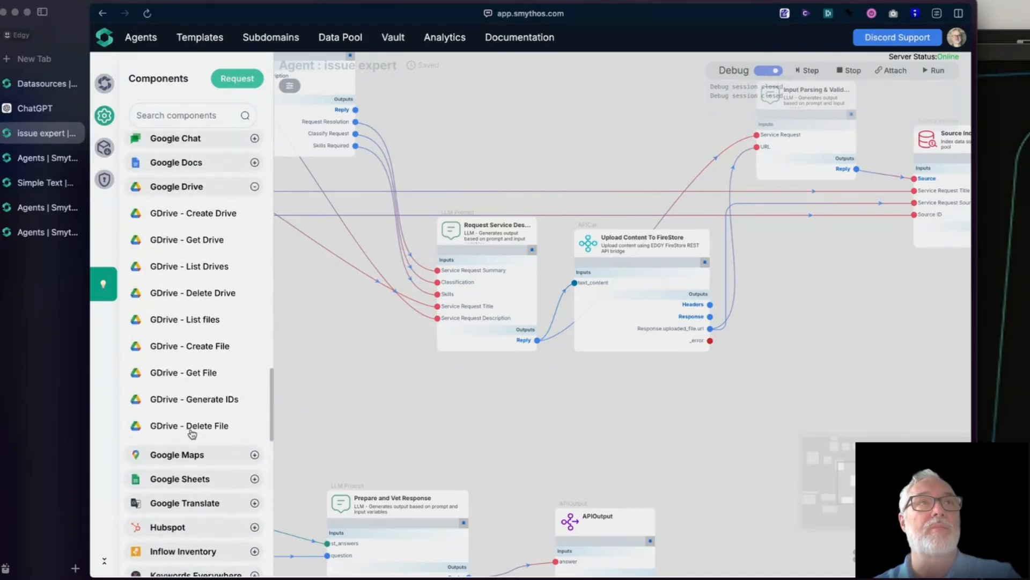
pyautogui.click(215, 217)
pyautogui.scroll(15, 195, 350)
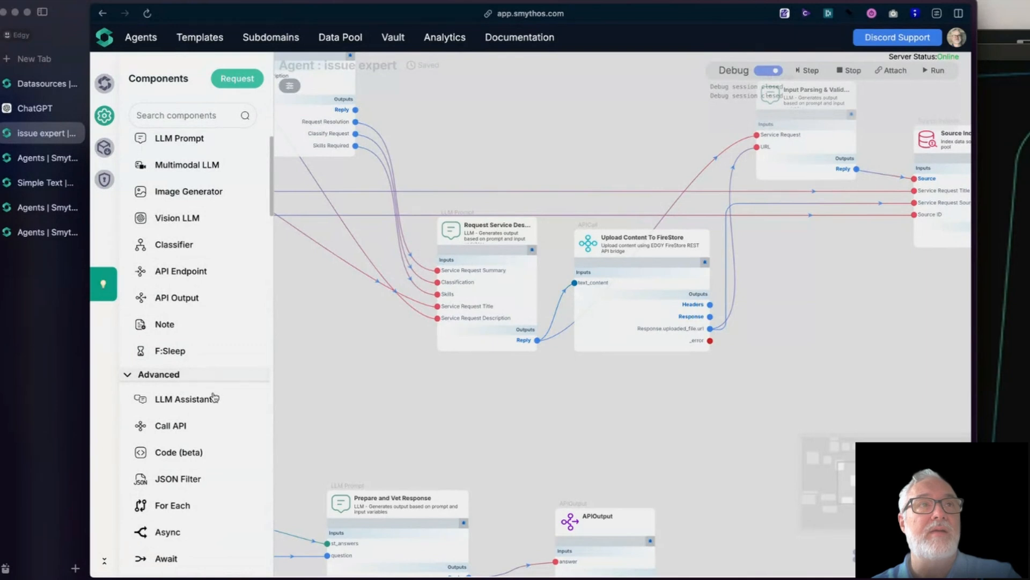
pyautogui.scroll(-6, 213, 393)
pyautogui.click(177, 361)
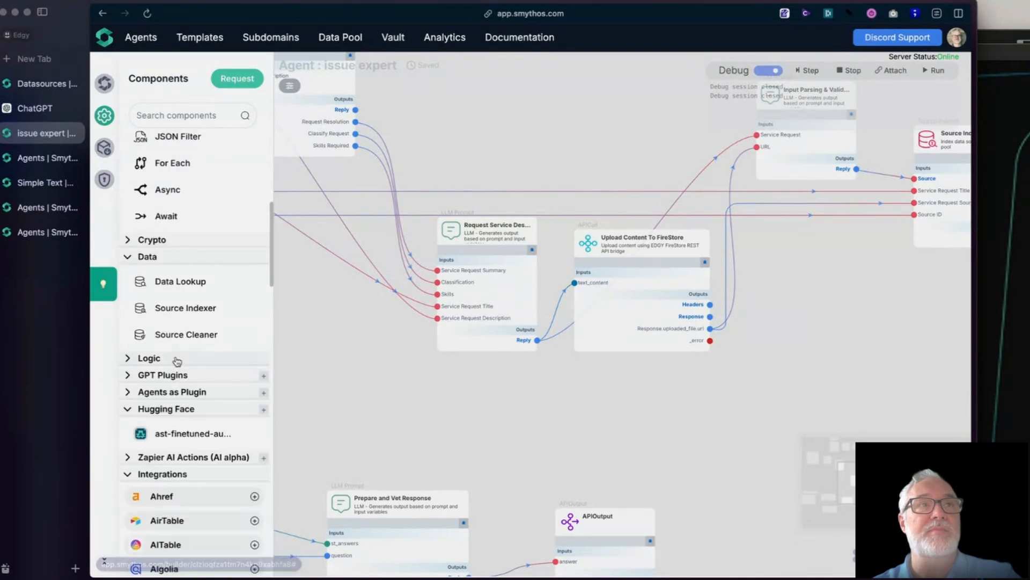
pyautogui.click(214, 416)
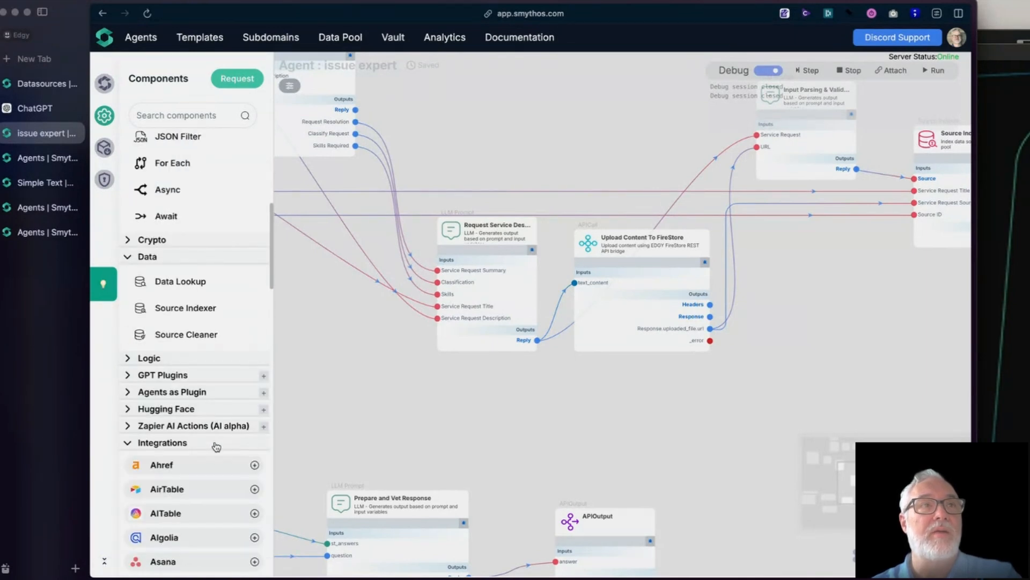
pyautogui.click(175, 393)
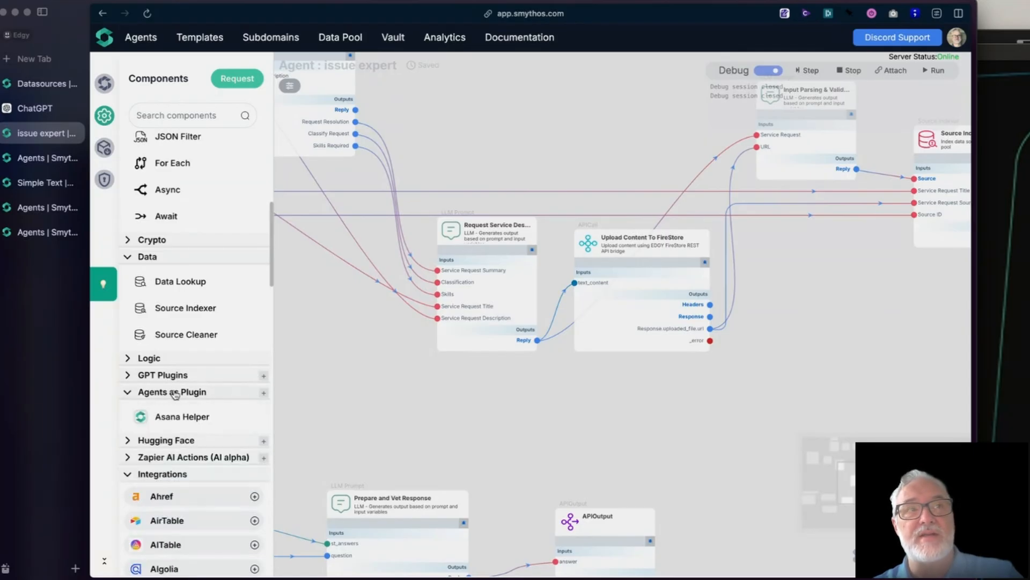
pyautogui.click(263, 394)
pyautogui.click(265, 394)
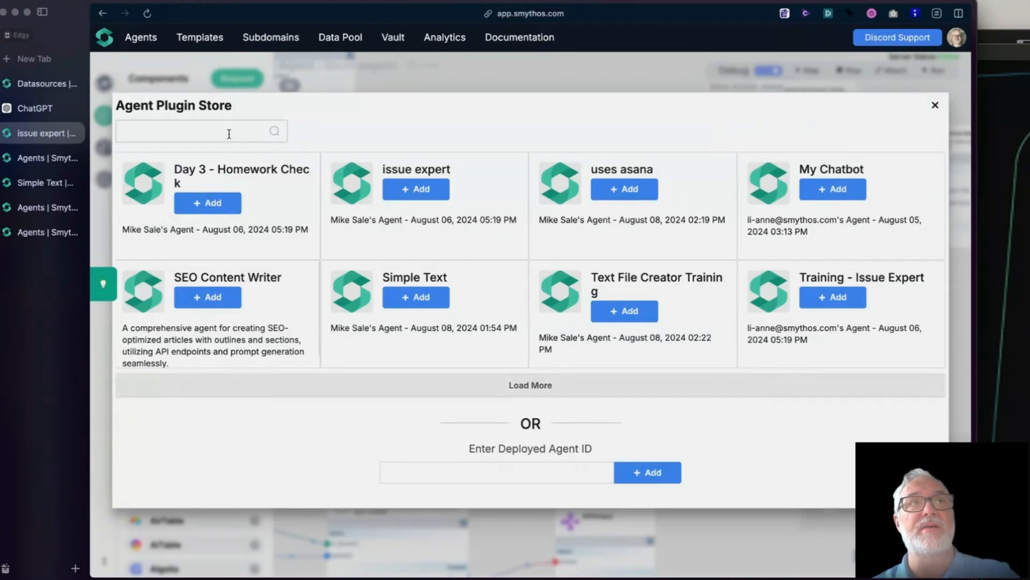
# Step: Search the Agent Plugin Store for "text" and add the Text File Creator Training agent as a plugin
pyautogui.click(224, 129)
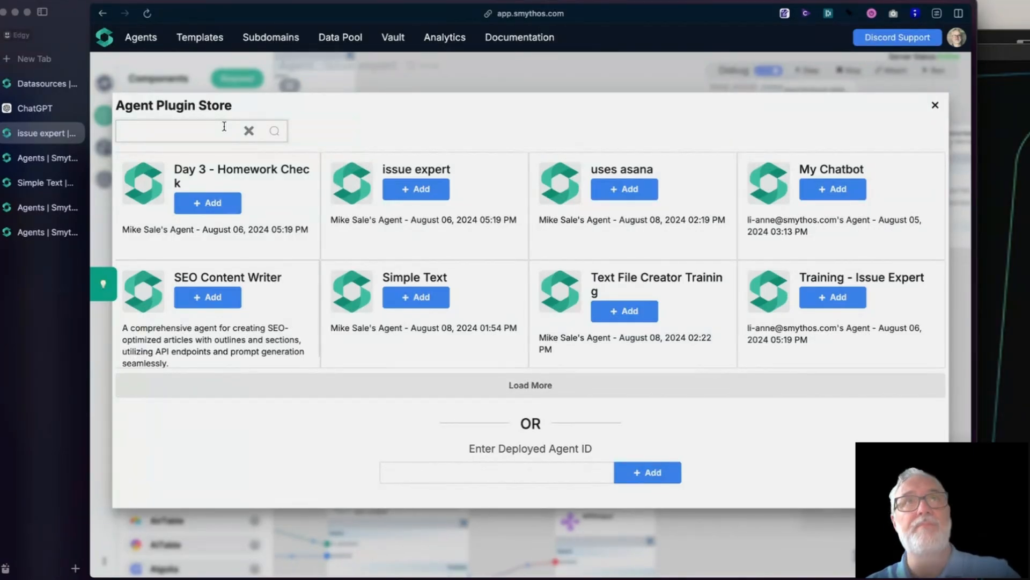
pyautogui.write('text')
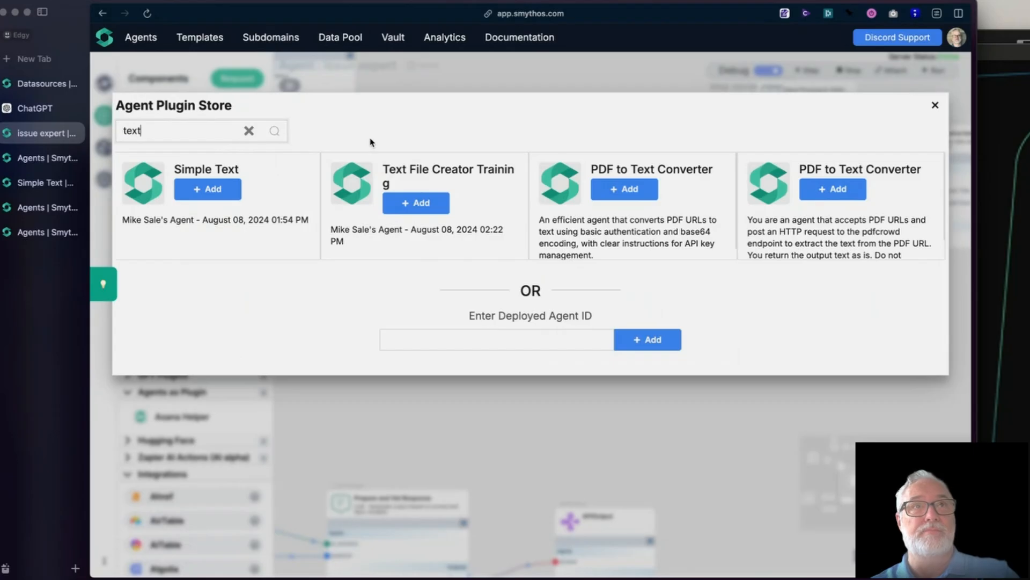
pyautogui.click(416, 203)
pyautogui.click(424, 203)
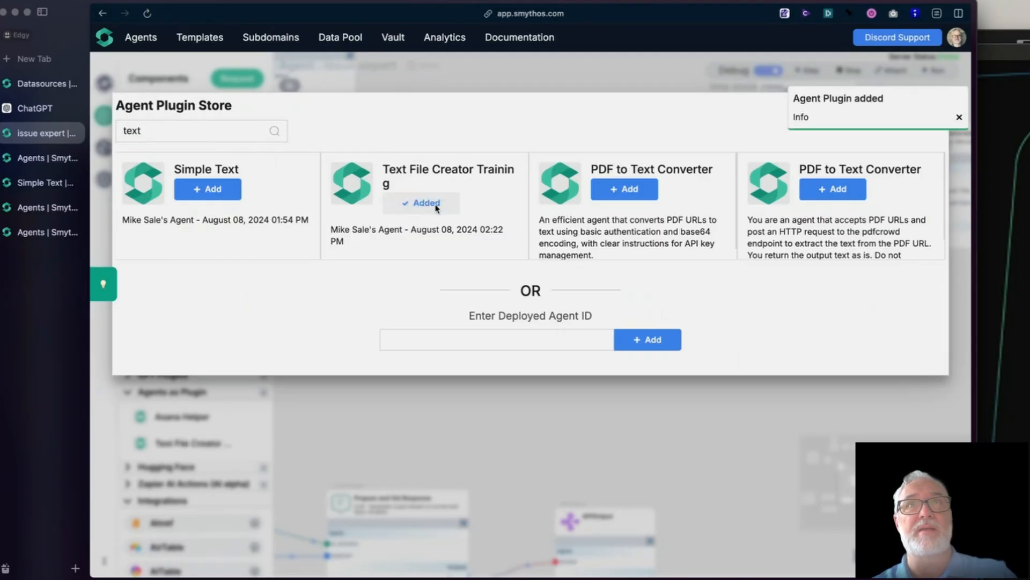
# Step: Close the Agent Plugin Store and place the Text File Creator Training plugin on the canvas, keeping its default settings
pyautogui.click(958, 118)
pyautogui.click(934, 106)
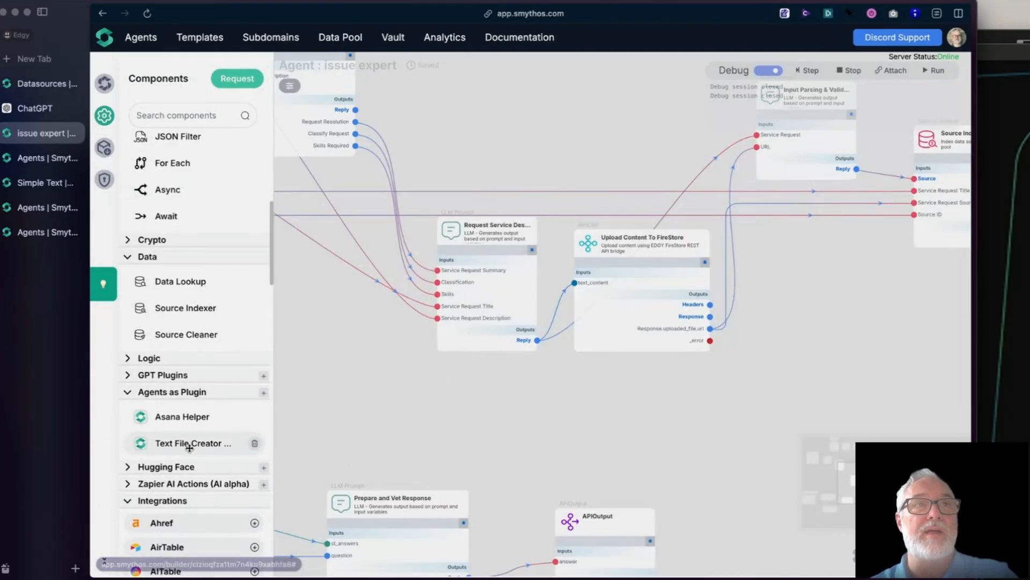
pyautogui.moveTo(192, 443); pyautogui.dragTo(655, 403)
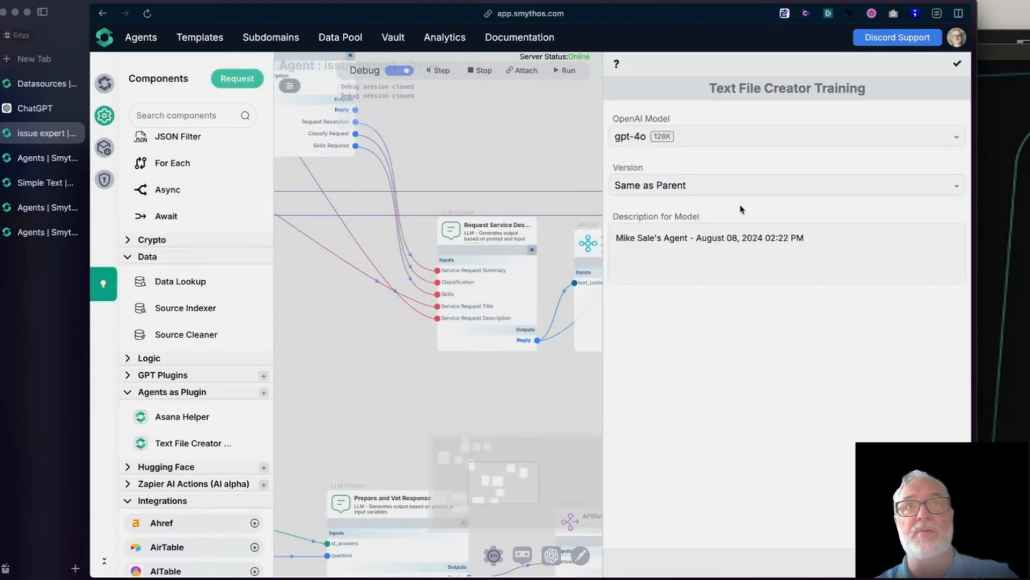
pyautogui.click(957, 63)
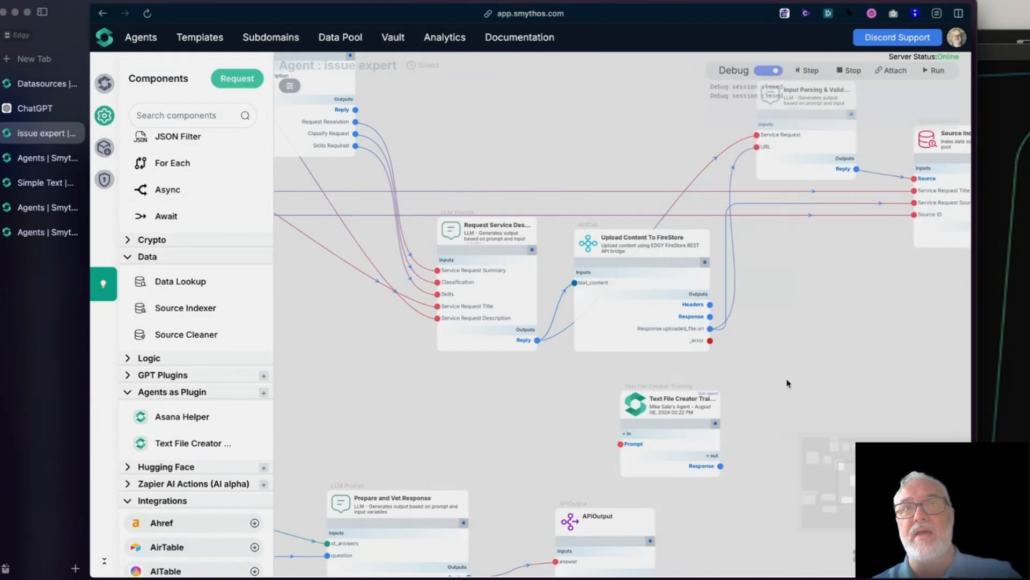
# Step: Widen the Text File Creator Training component and move it closer beneath Upload Content To FireStore
pyautogui.moveTo(639, 403); pyautogui.dragTo(598, 383)
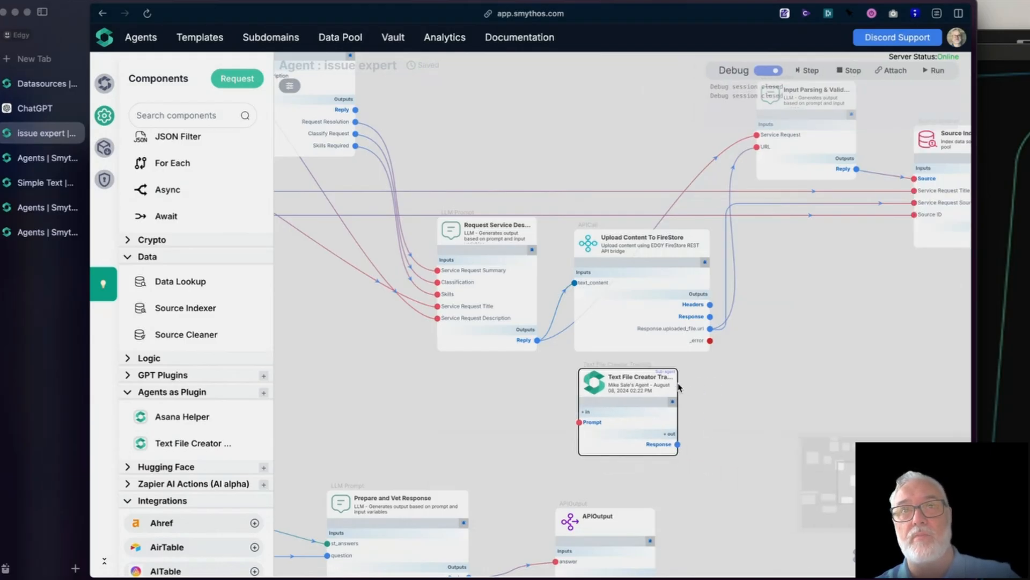
pyautogui.moveTo(677, 384); pyautogui.dragTo(768, 384)
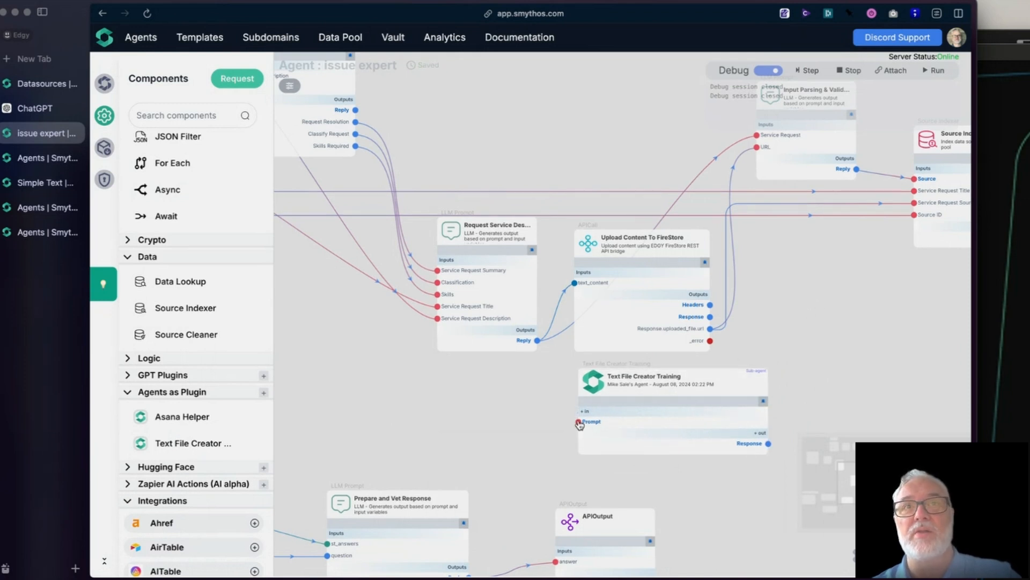
pyautogui.moveTo(596, 389); pyautogui.dragTo(516, 387)
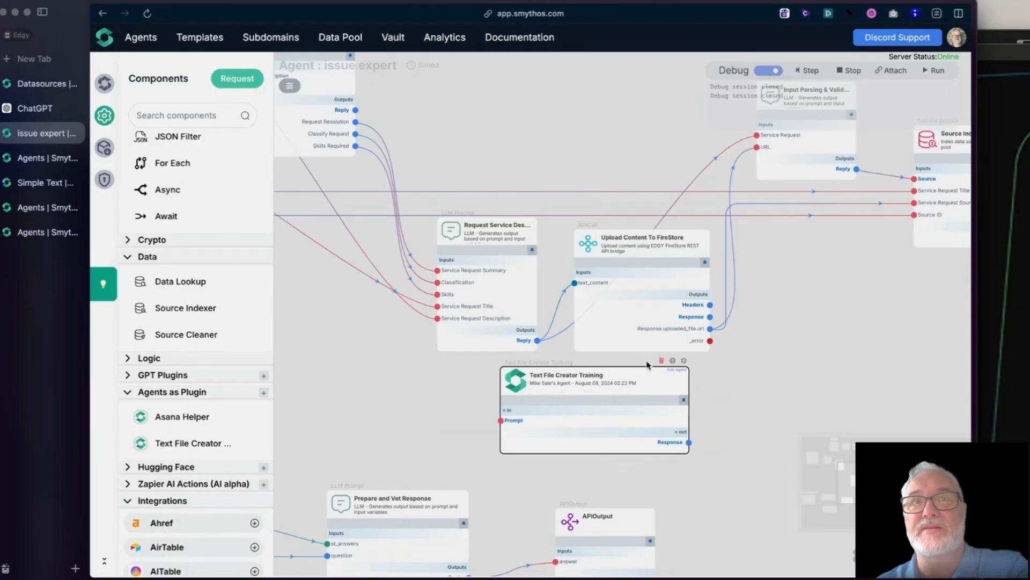
# Step: Review the Text File Creator Training component's model, version and description settings, and reposition it below Upload Content To FireStore
pyautogui.click(684, 361)
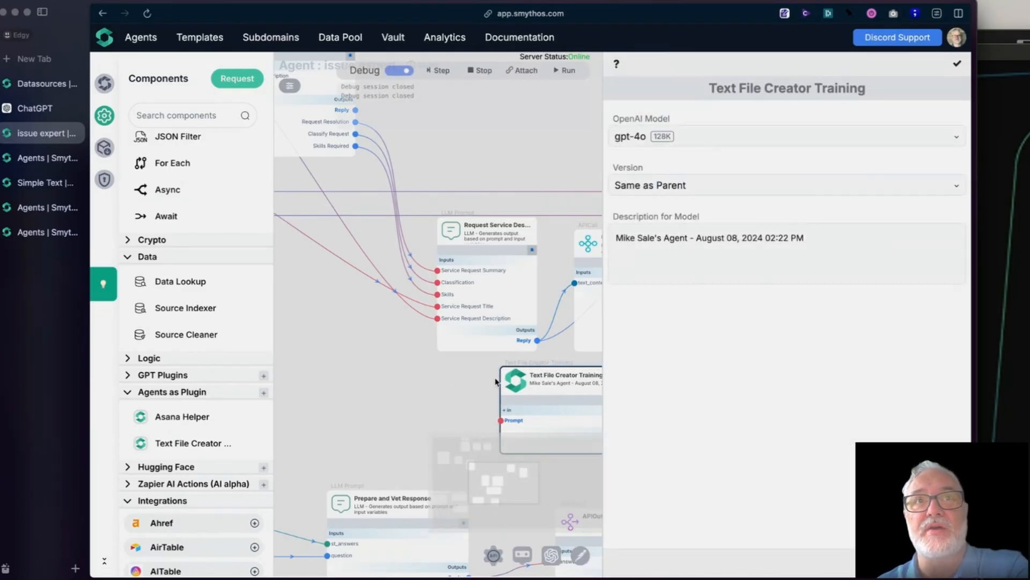
pyautogui.moveTo(519, 381); pyautogui.dragTo(418, 381)
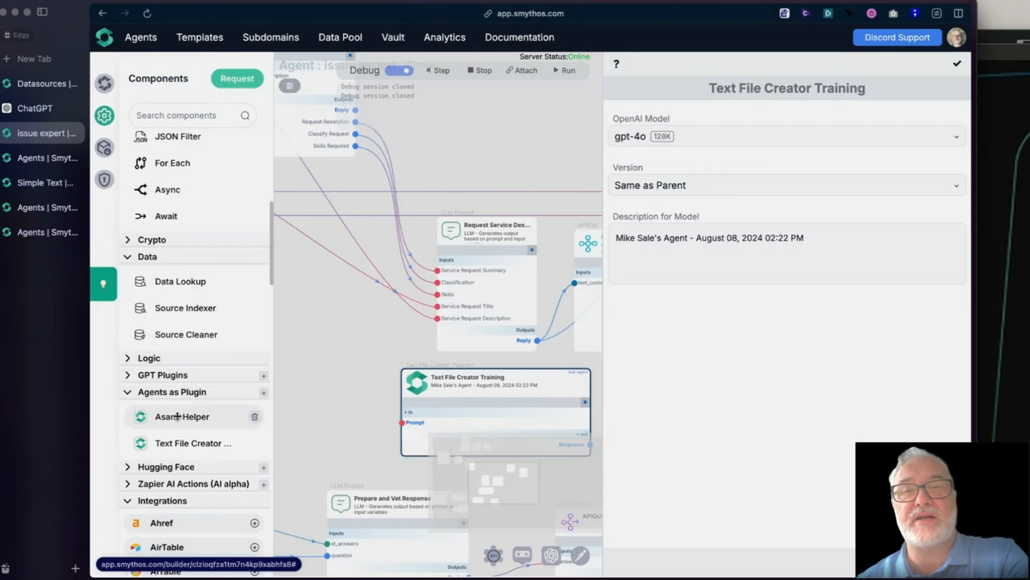
pyautogui.moveTo(177, 416)
pyautogui.mouseDown()
pyautogui.moveTo(330, 400)
pyautogui.moveTo(177, 425)
pyautogui.mouseUp()
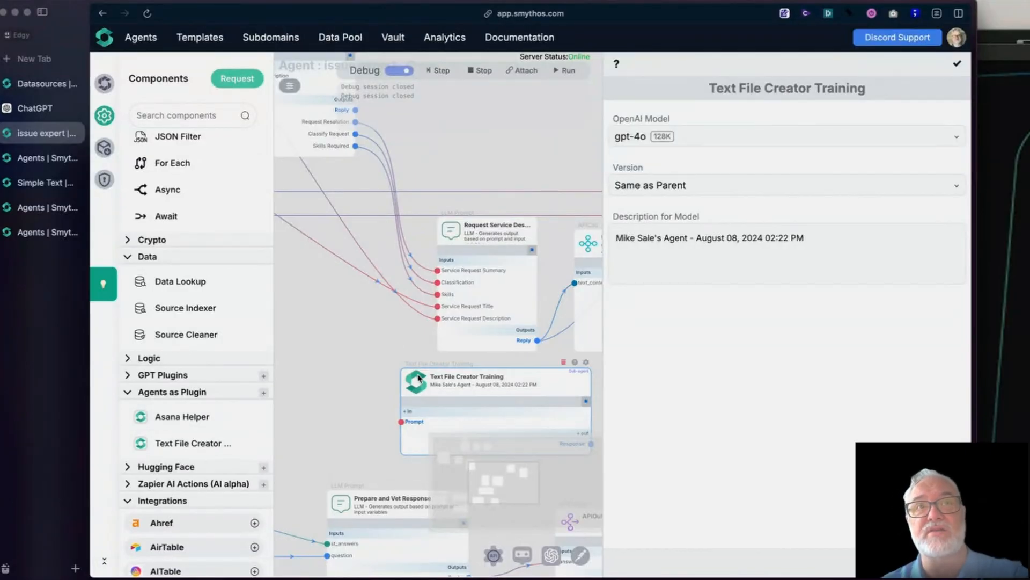
pyautogui.moveTo(414, 381); pyautogui.dragTo(365, 384)
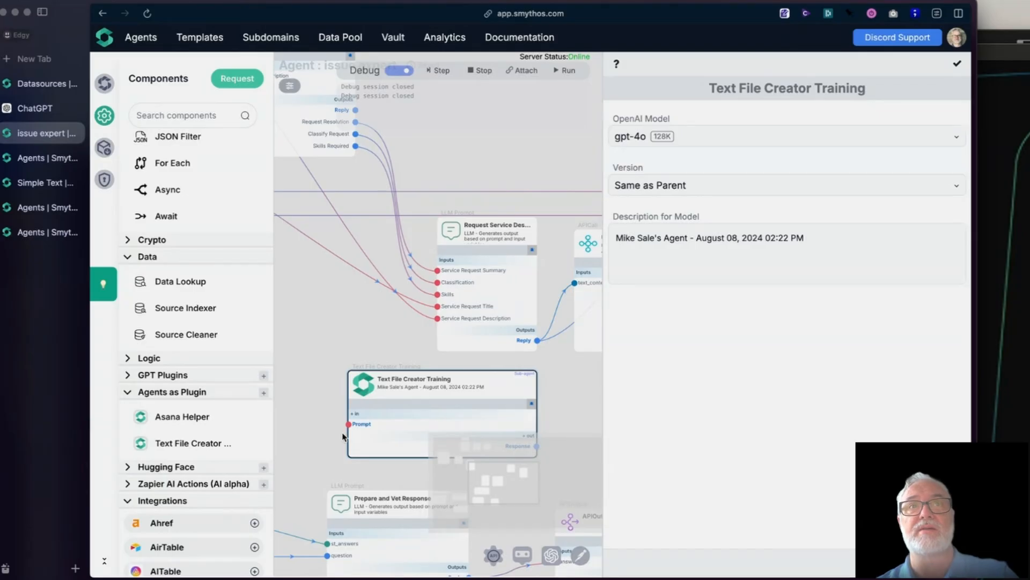
pyautogui.moveTo(363, 392); pyautogui.dragTo(358, 391)
pyautogui.click(956, 63)
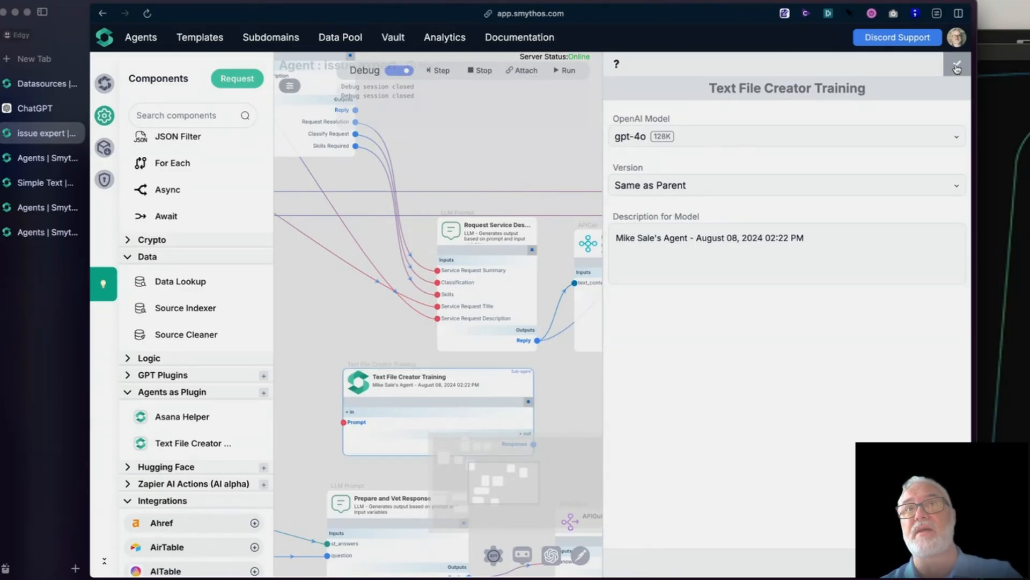
pyautogui.moveTo(357, 382); pyautogui.dragTo(536, 393)
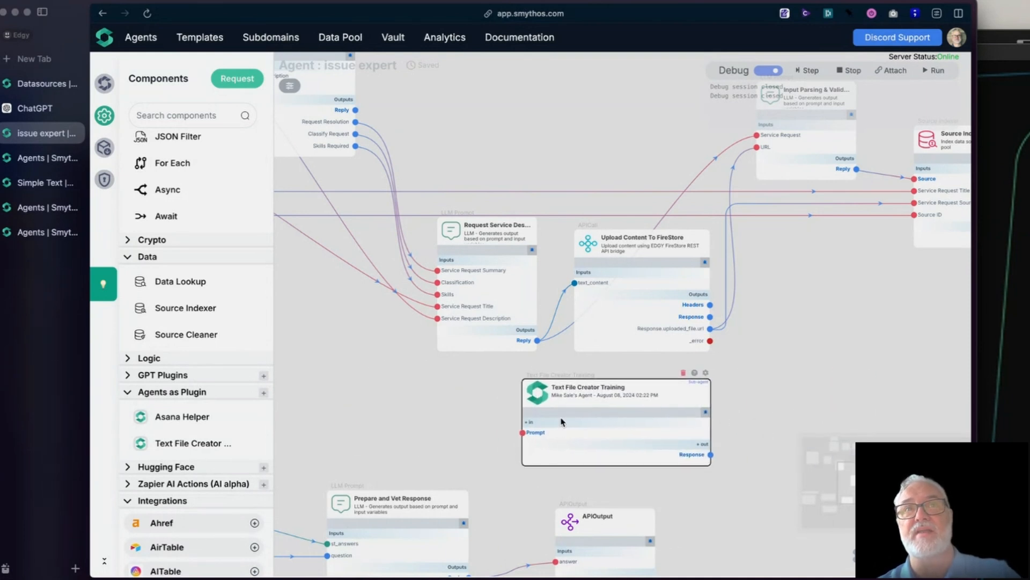
# Step: In the plugin's Debug Inject, enter the prompt "Please create a file and return the URL to that file. Make sure that file includes the text below:"
pyautogui.click(768, 72)
pyautogui.click(768, 72)
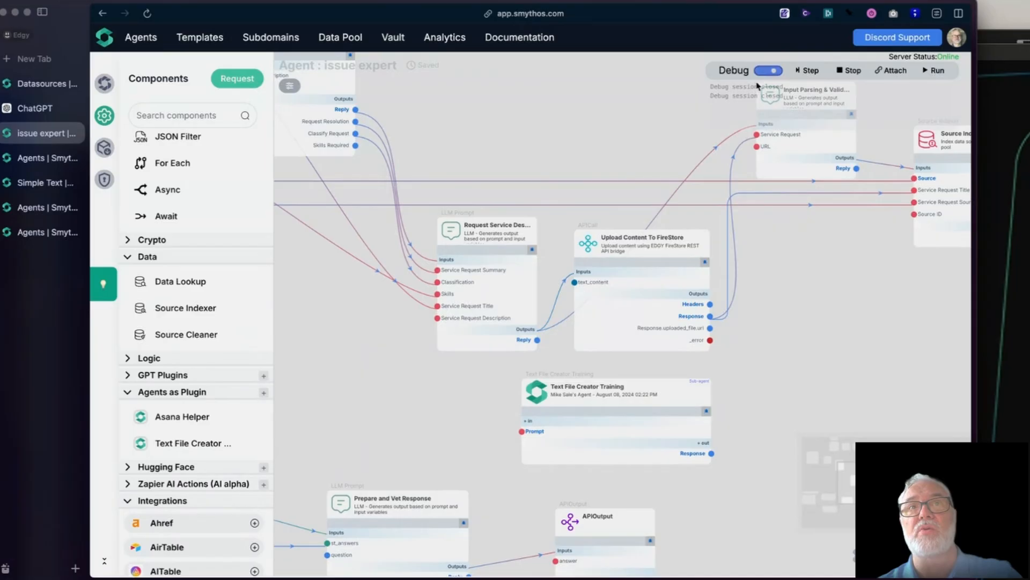
pyautogui.click(539, 400)
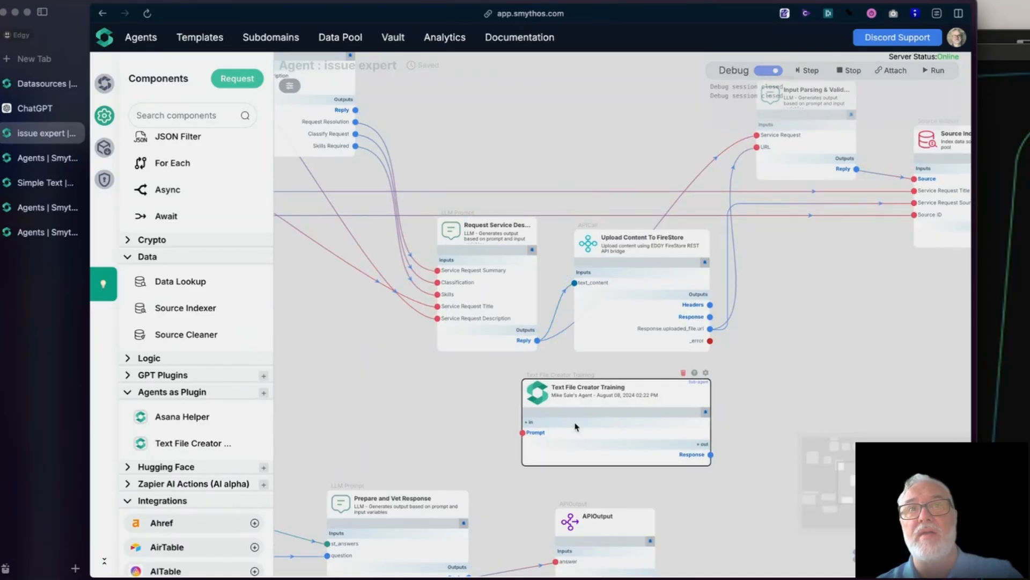
pyautogui.click(704, 414)
pyautogui.click(450, 306)
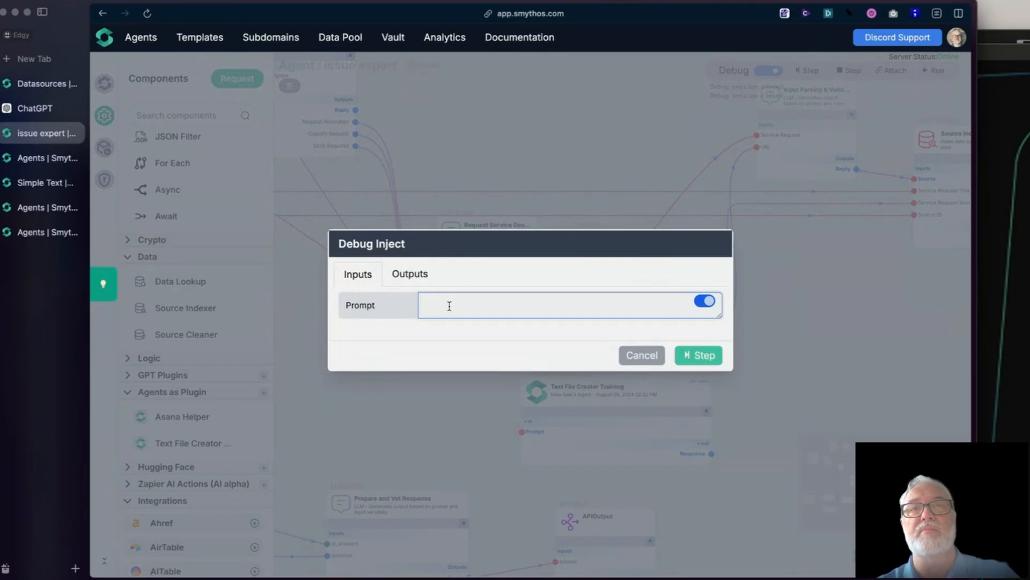
pyautogui.write('Please ')
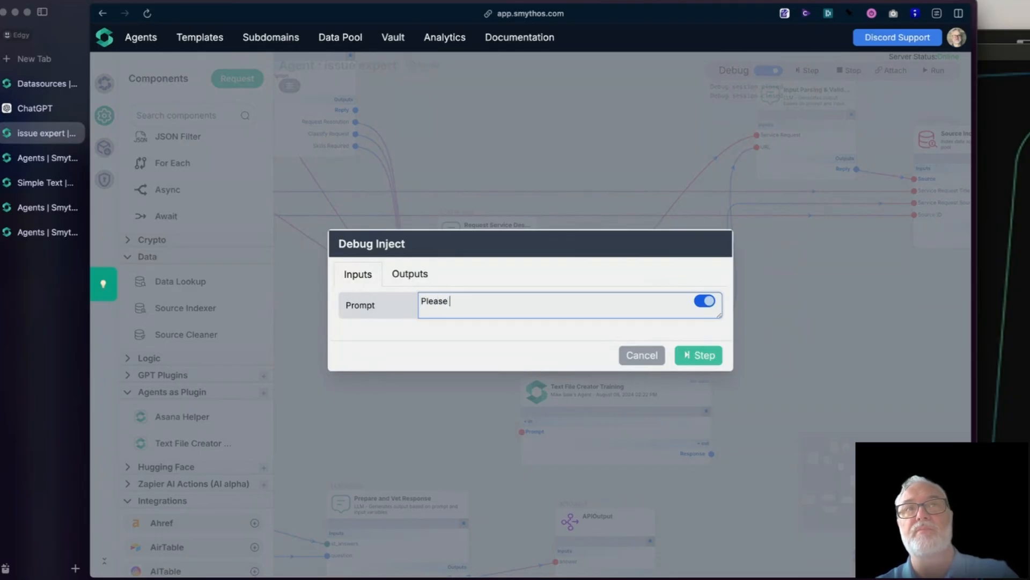
pyautogui.write('create a file wit')
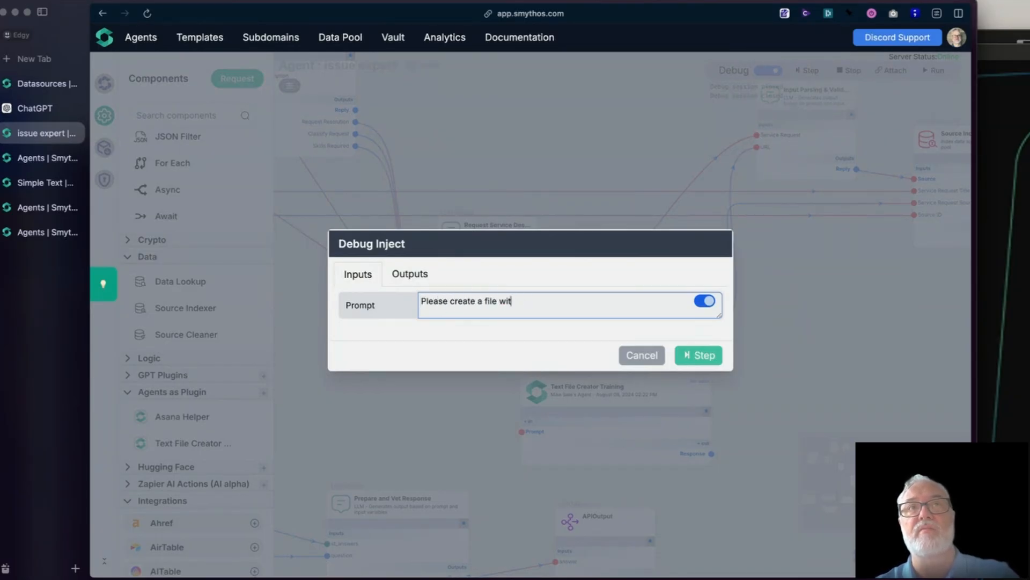
pyautogui.write('h the following tex')
pyautogui.press('BackSpace')
pyautogui.press('BackSpace')
pyautogui.press('BackSpace')
pyautogui.press('BackSpace')
pyautogui.press('BackSpace')
pyautogui.press('BackSpace')
pyautogui.press('BackSpace')
pyautogui.press('BackSpace')
pyautogui.press('BackSpace')
pyautogui.press('BackSpace')
pyautogui.press('BackSpace')
pyautogui.press('BackSpace')
pyautogui.press('BackSpace')
pyautogui.press('BackSpace')
pyautogui.press('BackSpace')
pyautogui.press('BackSpace')
pyautogui.press('BackSpace')
pyautogui.press('BackSpace')
pyautogui.press('BackSpace')
pyautogui.press('BackSpace')
pyautogui.write('and retur')
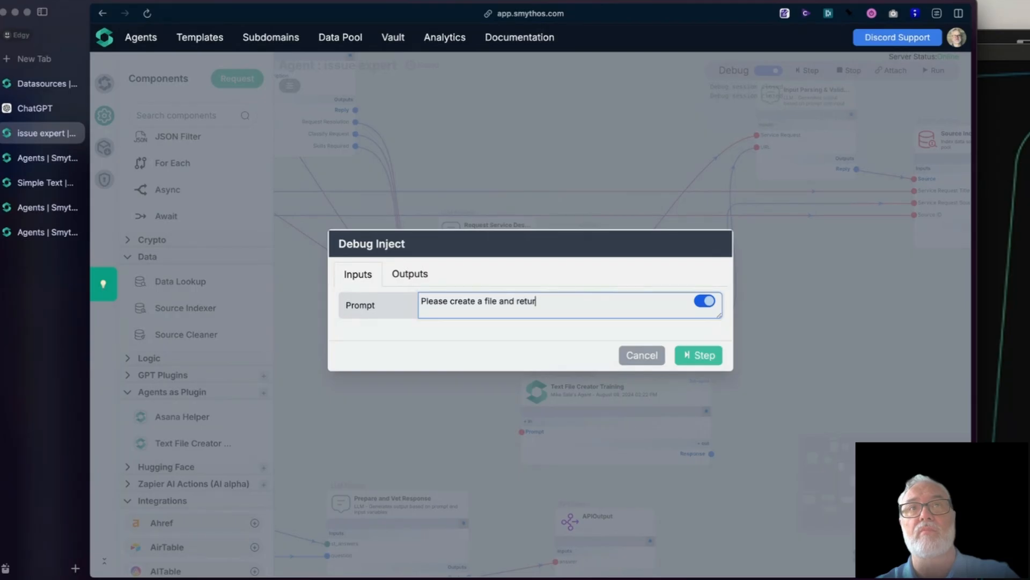
pyautogui.write('n the URL to that file. Ma')
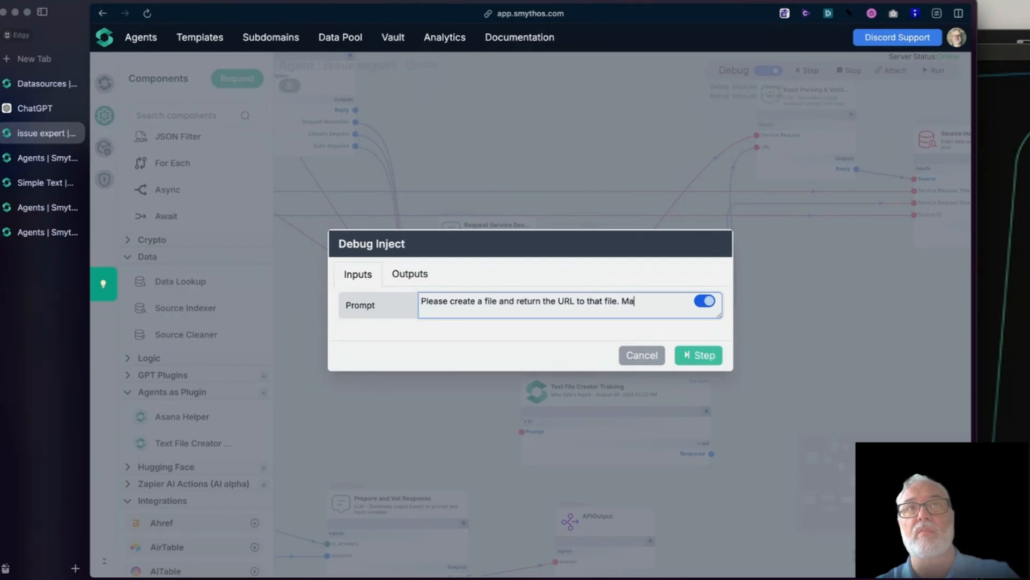
pyautogui.write('ke sure that file includes the text be')
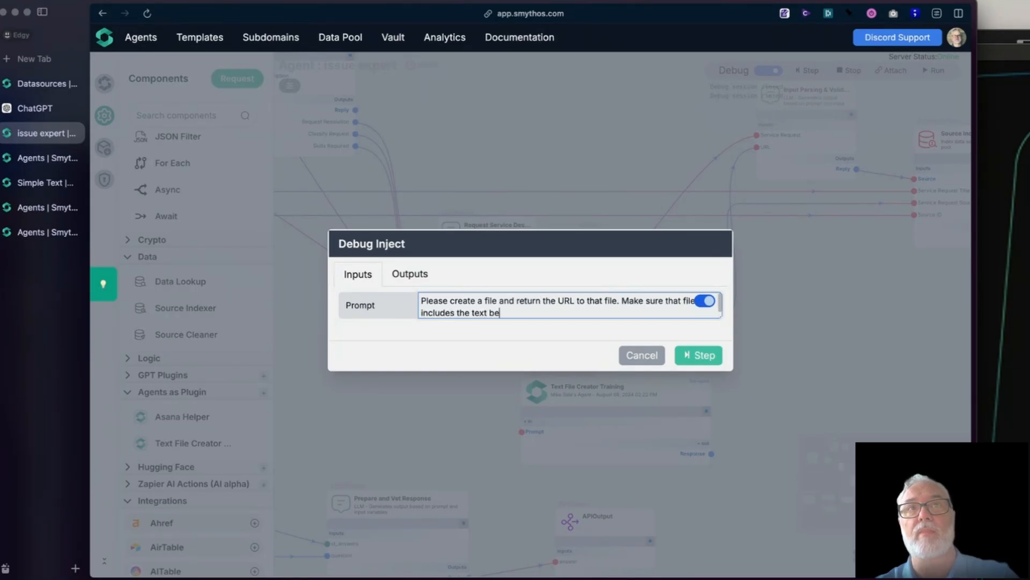
pyautogui.write('low:')
pyautogui.press('Return')
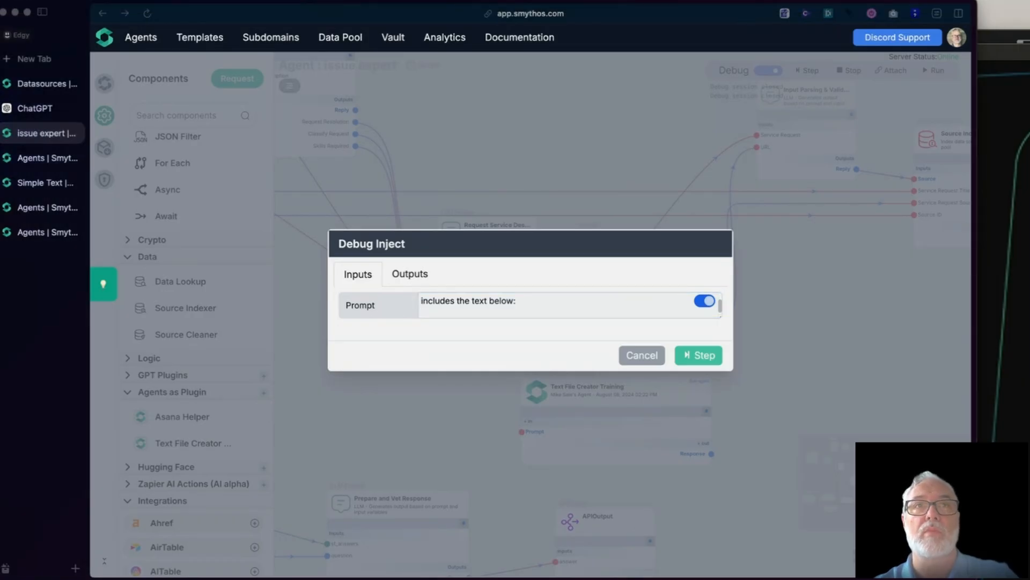
# Step: Add the Lorem ipsum paragraphs beneath the prompt instructions and run the plugin component as a debug step
pyautogui.click(594, 311)
pyautogui.scroll(-3, 594, 309)
pyautogui.click(699, 354)
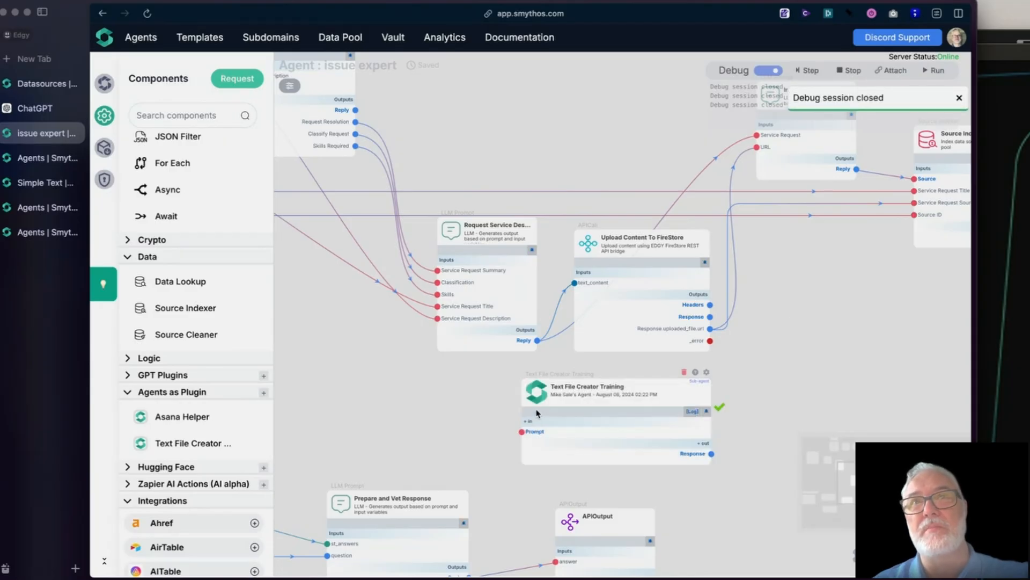
# Step: Pin and enlarge the Response output of the Text File Creator Training component and examine the returned download URL
pyautogui.moveTo(690, 453)
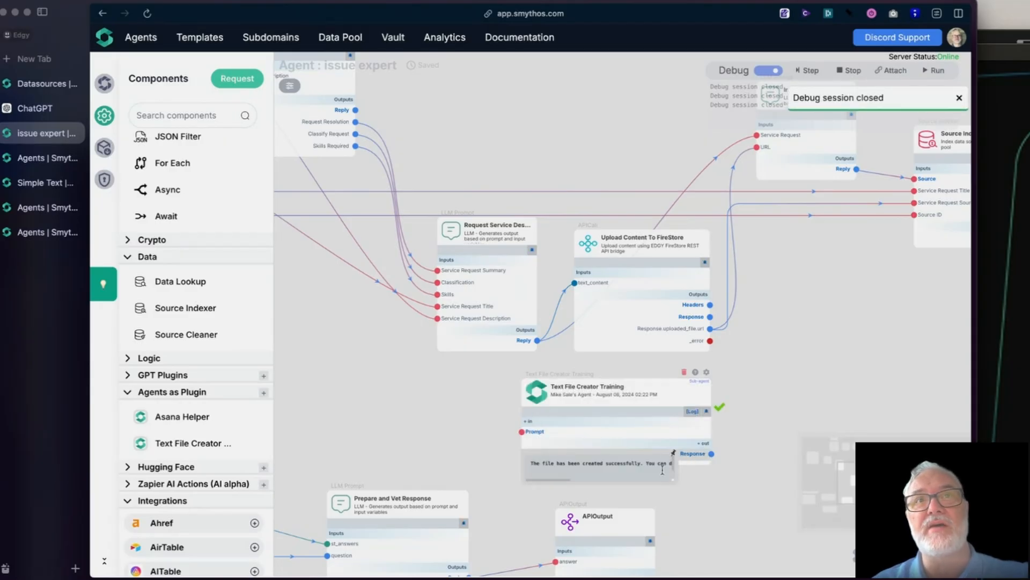
pyautogui.click(673, 454)
pyautogui.moveTo(674, 480); pyautogui.dragTo(853, 562)
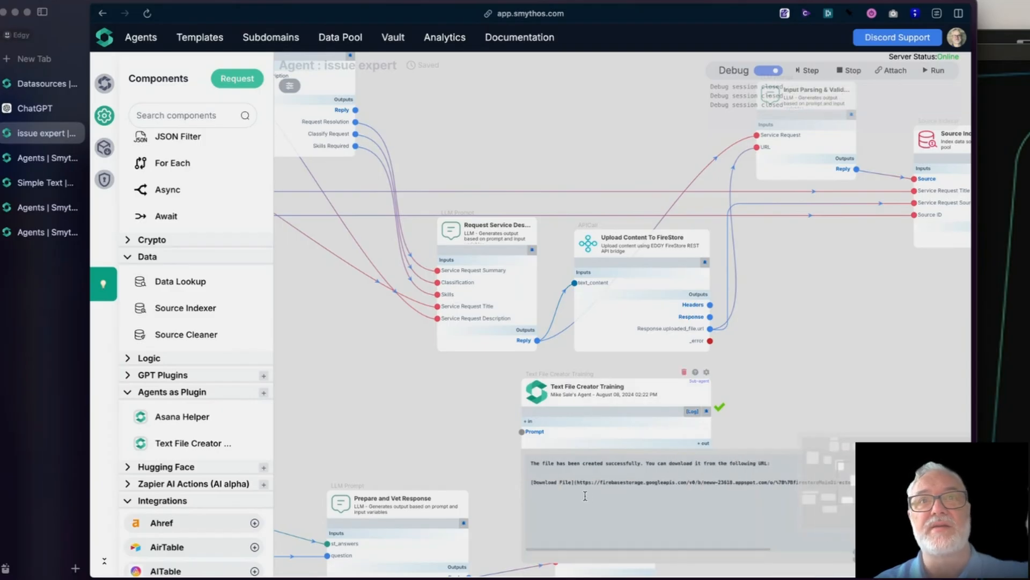
pyautogui.moveTo(576, 482); pyautogui.dragTo(880, 486)
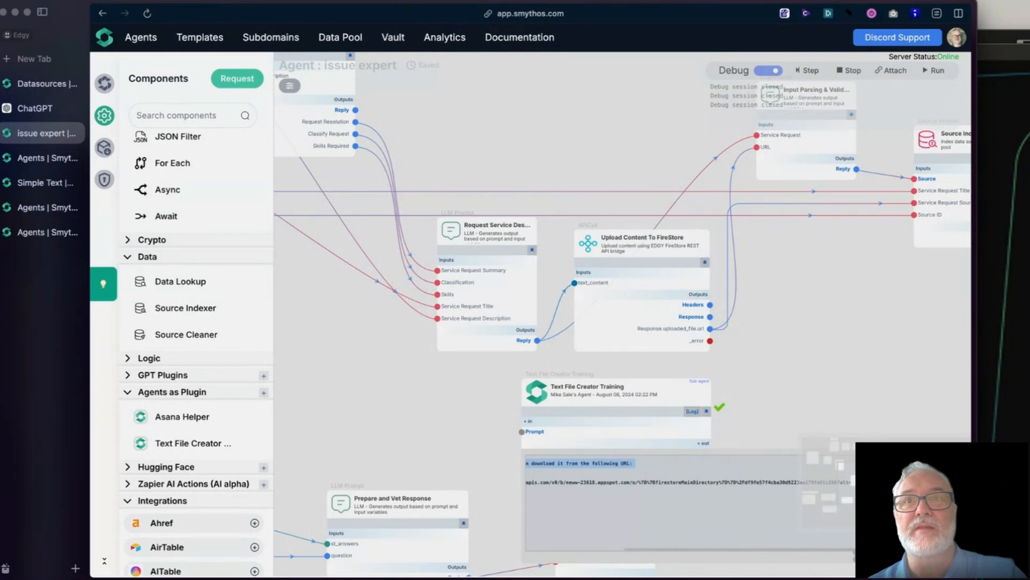
pyautogui.scroll(-6, 416, 441)
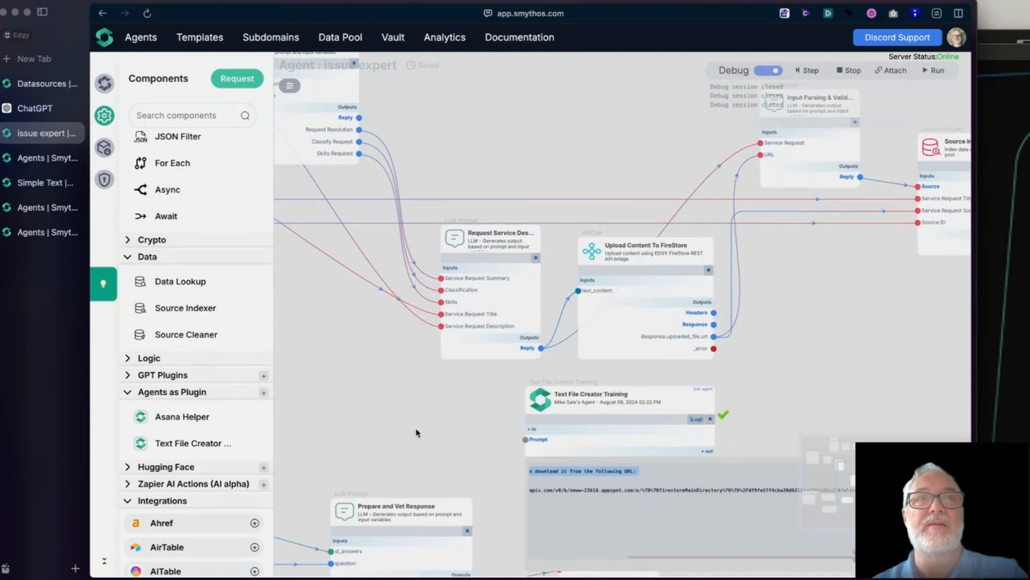
pyautogui.scroll(8, 445, 466)
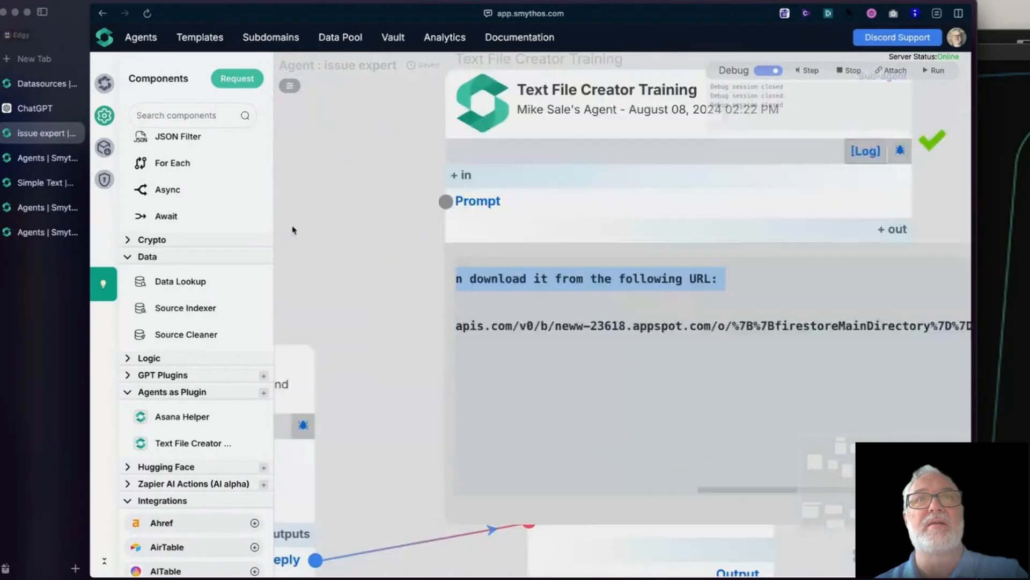
pyautogui.moveTo(293, 230); pyautogui.dragTo(255, 192)
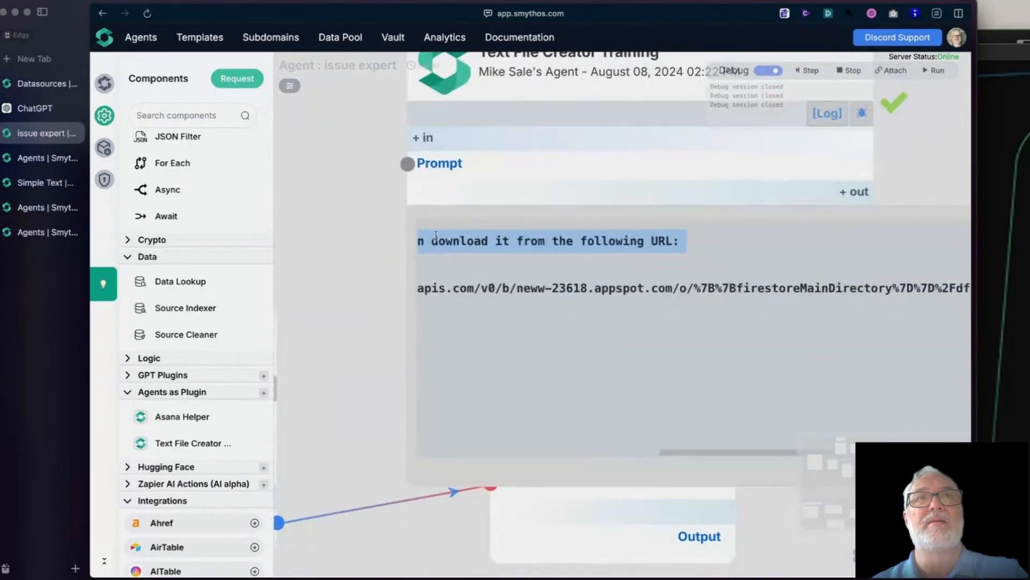
pyautogui.moveTo(701, 113); pyautogui.dragTo(660, 169)
# Step: Reopen the component's Debug Inject, review the full prompt and its Lorem ipsum text, and cancel without rerunning
pyautogui.click(817, 170)
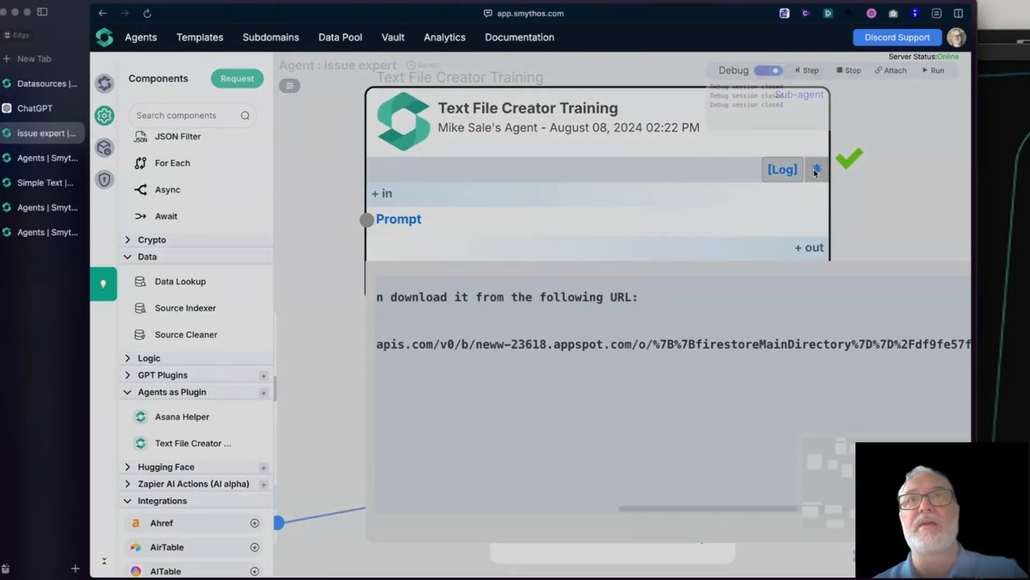
pyautogui.moveTo(715, 313); pyautogui.dragTo(718, 534)
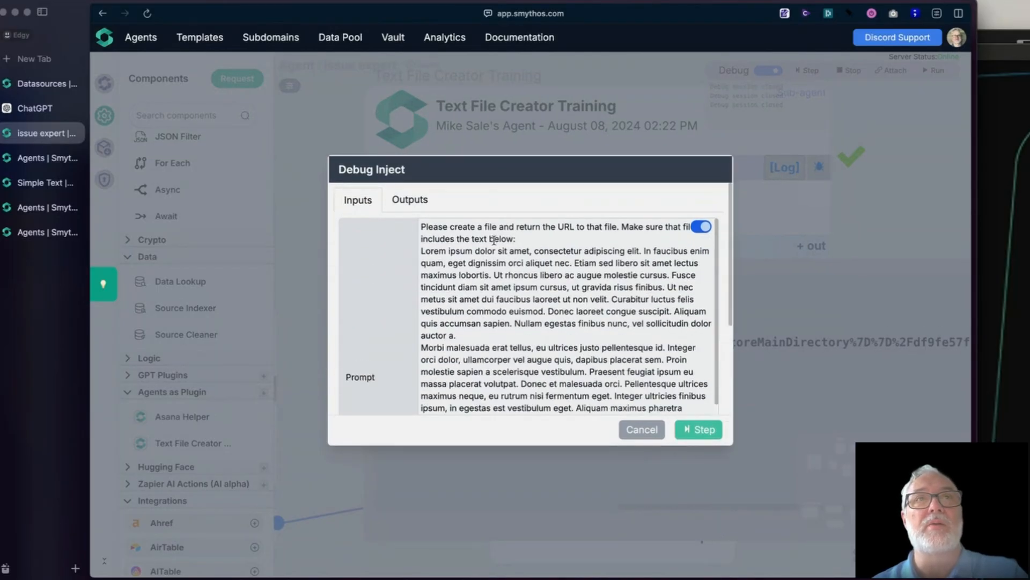
pyautogui.tripleClick(427, 226)
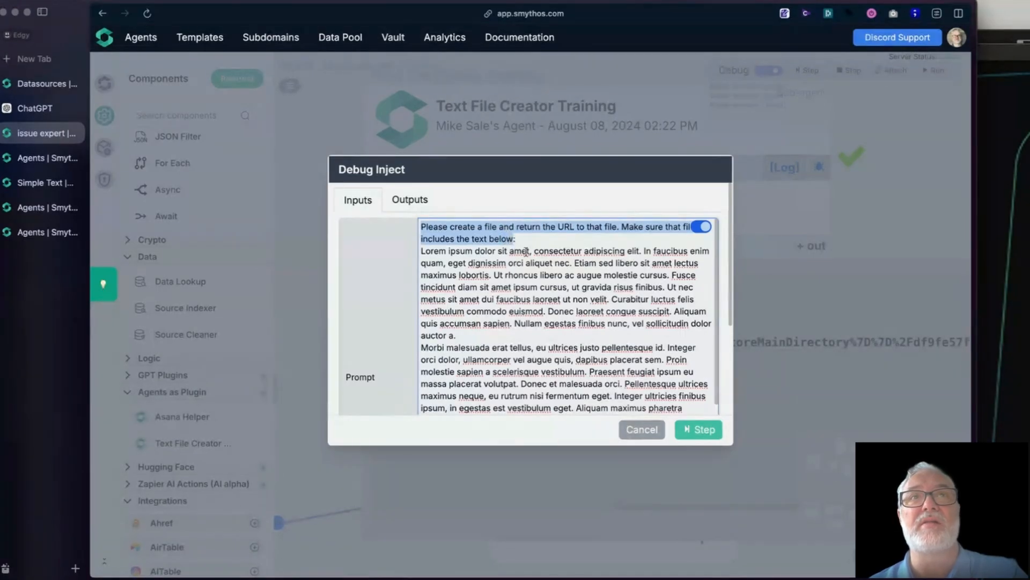
pyautogui.scroll(-5, 535, 330)
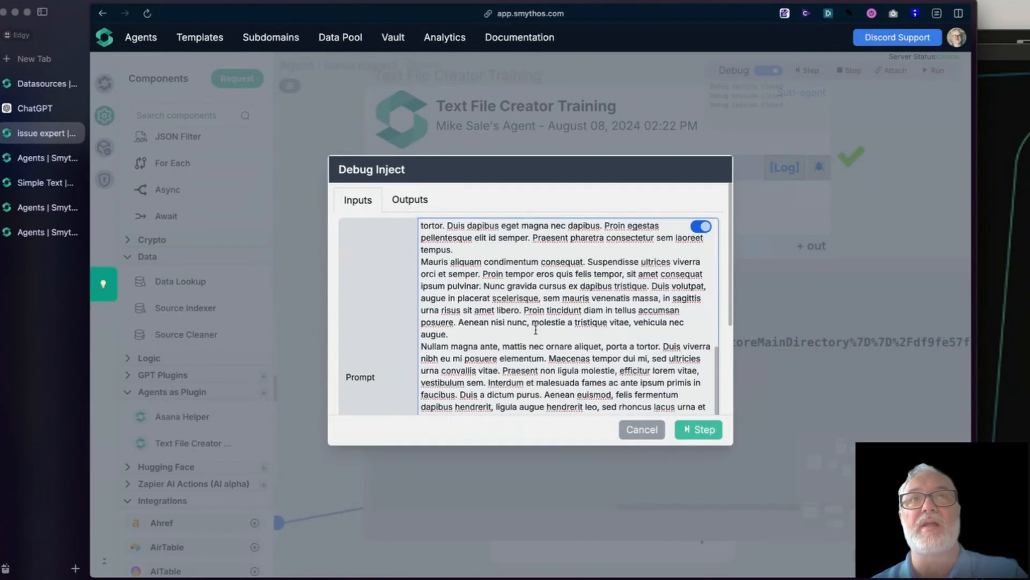
pyautogui.scroll(5, 538, 331)
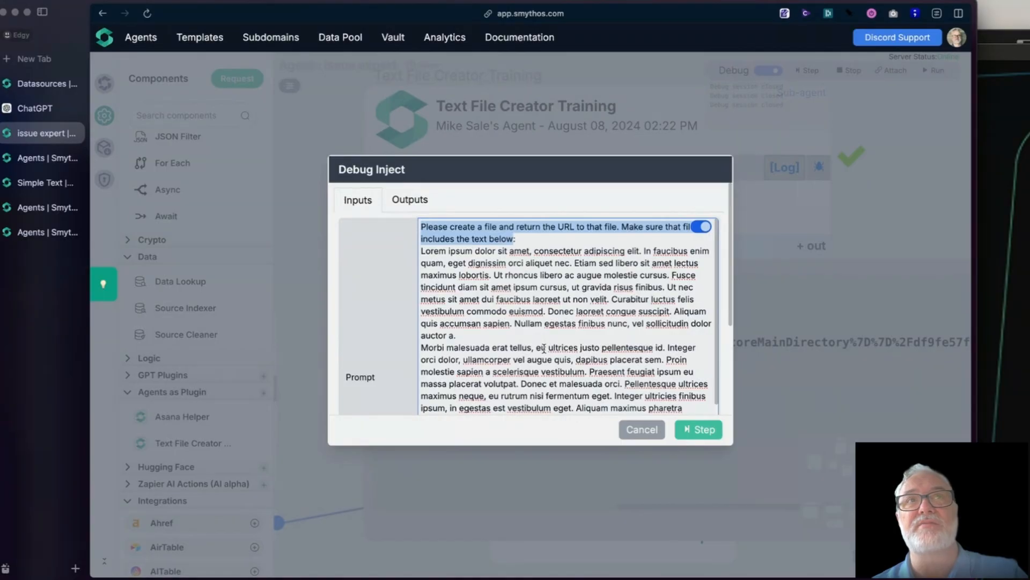
pyautogui.scroll(-5, 543, 348)
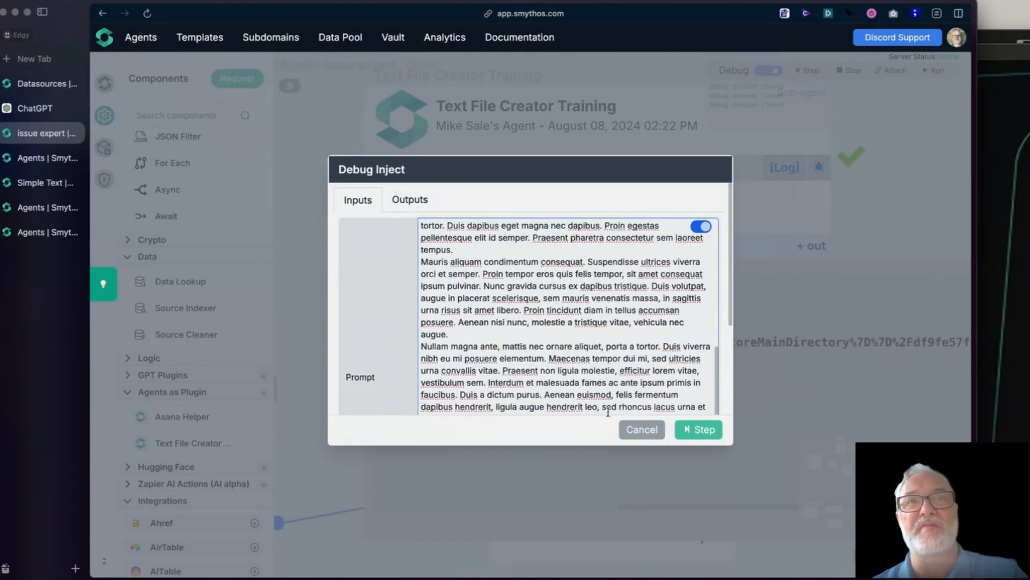
pyautogui.click(639, 429)
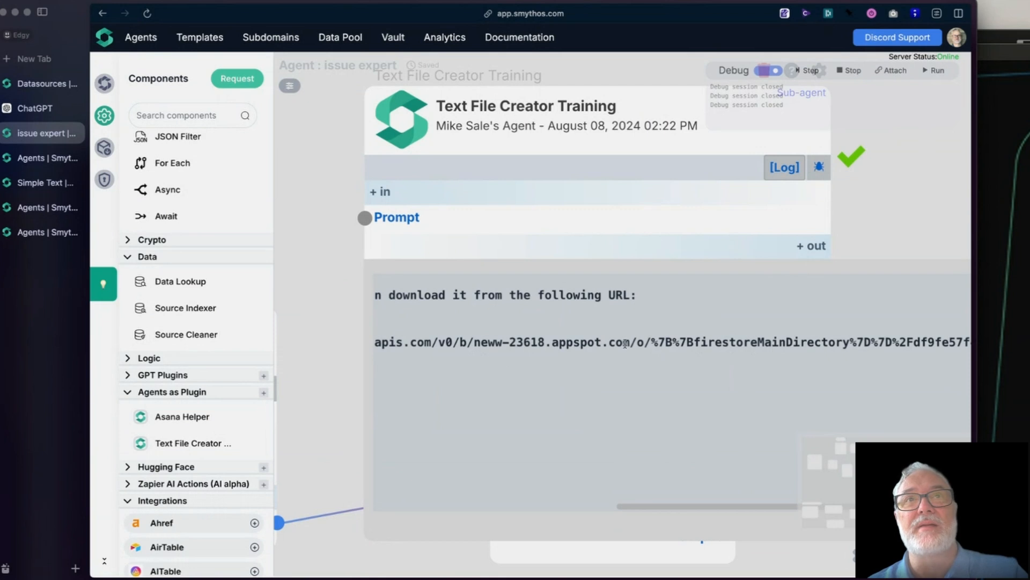
# Step: Copy the download link line from the Text File Creator Training response and paste it into a new browser tab's address field
pyautogui.moveTo(656, 506); pyautogui.dragTo(419, 485)
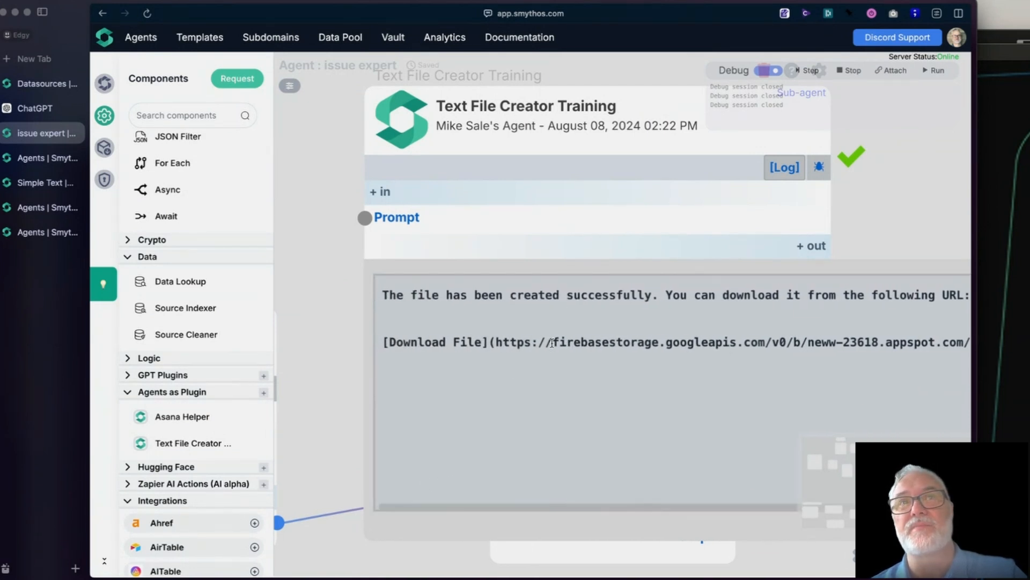
pyautogui.moveTo(494, 343); pyautogui.dragTo(890, 390)
pyautogui.tripleClick(651, 346)
pyautogui.press('super+c')
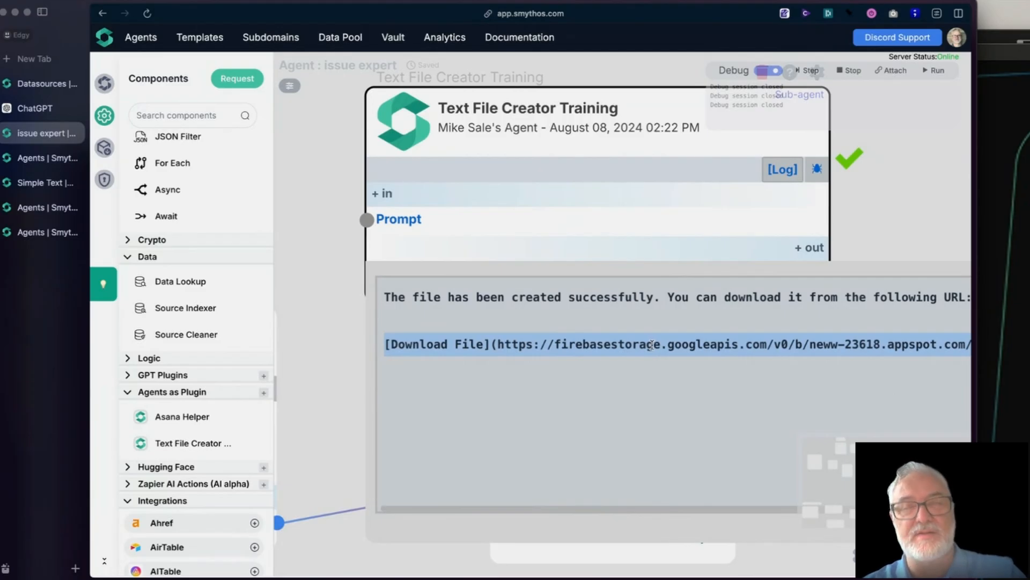
pyautogui.press('super+t')
pyautogui.press('super+v')
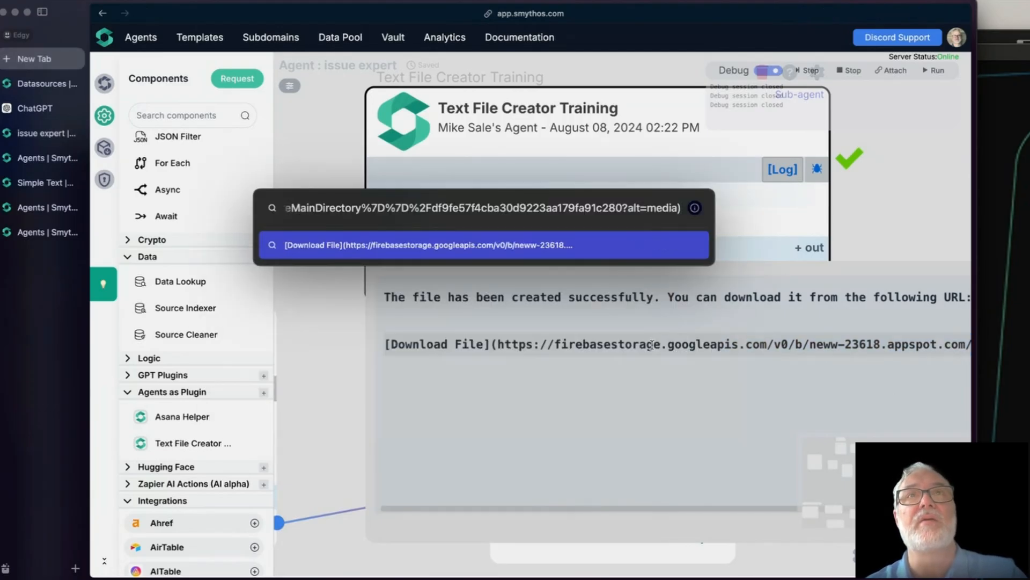
# Step: Strip the "[Download File](" prefix and the closing parenthesis from the pasted text and open the bare URL
pyautogui.press('BackSpace')
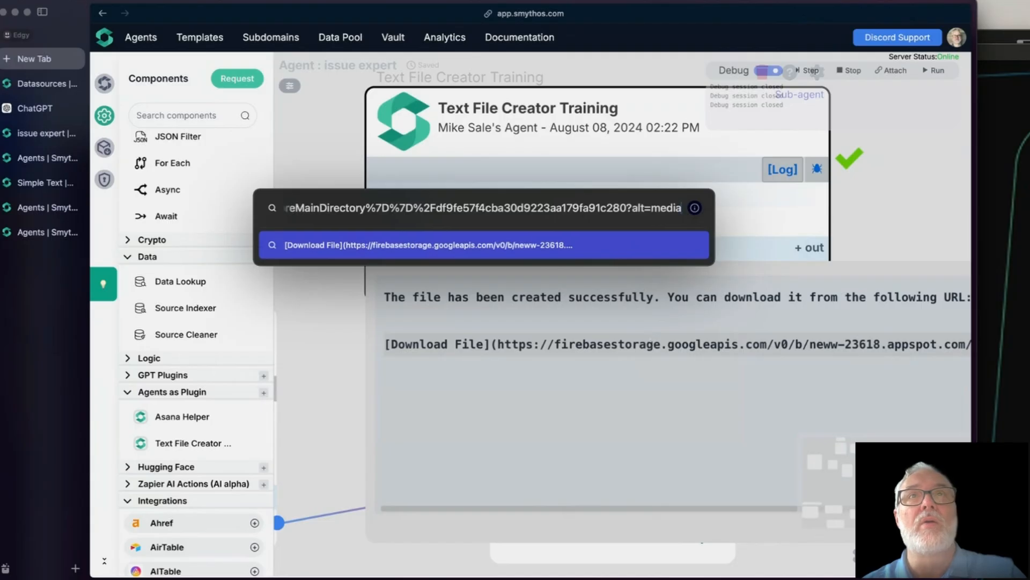
pyautogui.press('super+Left')
pyautogui.press('Delete')
pyautogui.press('Delete')
pyautogui.press('Delete')
pyautogui.press('Delete')
pyautogui.press('Delete')
pyautogui.press('Delete')
pyautogui.press('Delete')
pyautogui.press('Delete')
pyautogui.press('Delete')
pyautogui.press('Delete')
pyautogui.press('Delete')
pyautogui.press('Delete')
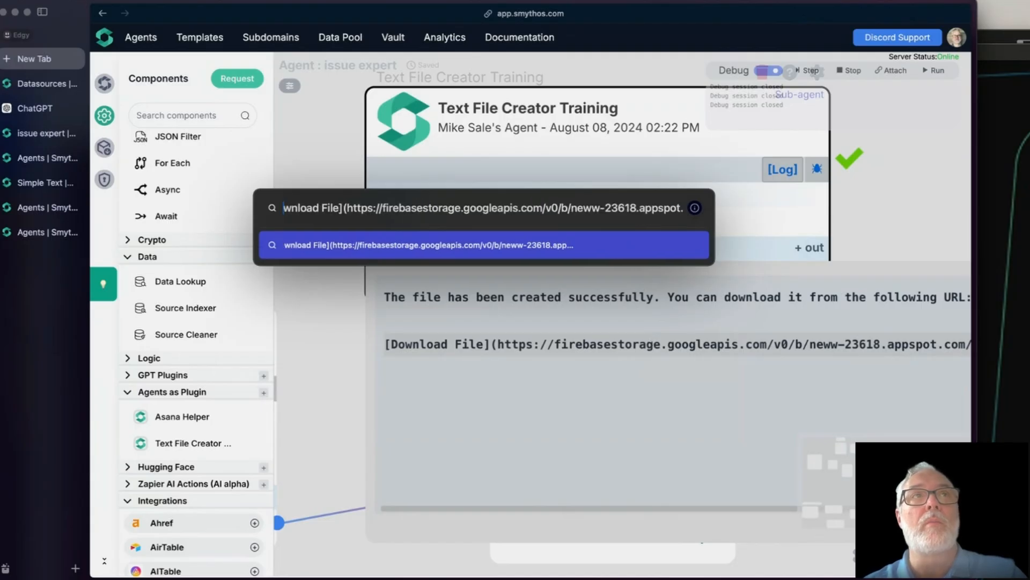
pyautogui.press('Delete')
pyautogui.press('Delete')
pyautogui.press('Delete')
pyautogui.press('Delete')
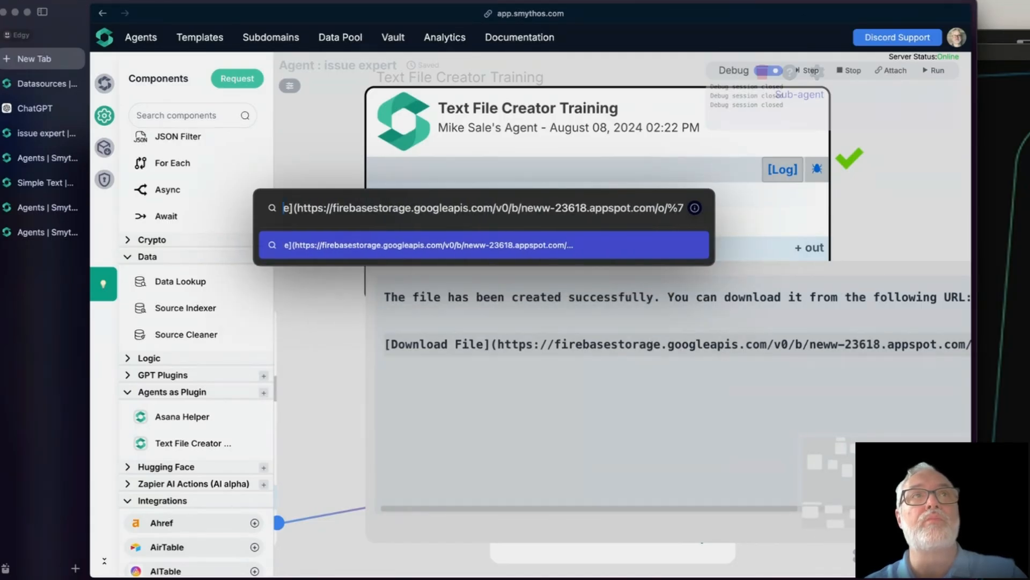
pyautogui.press('Return')
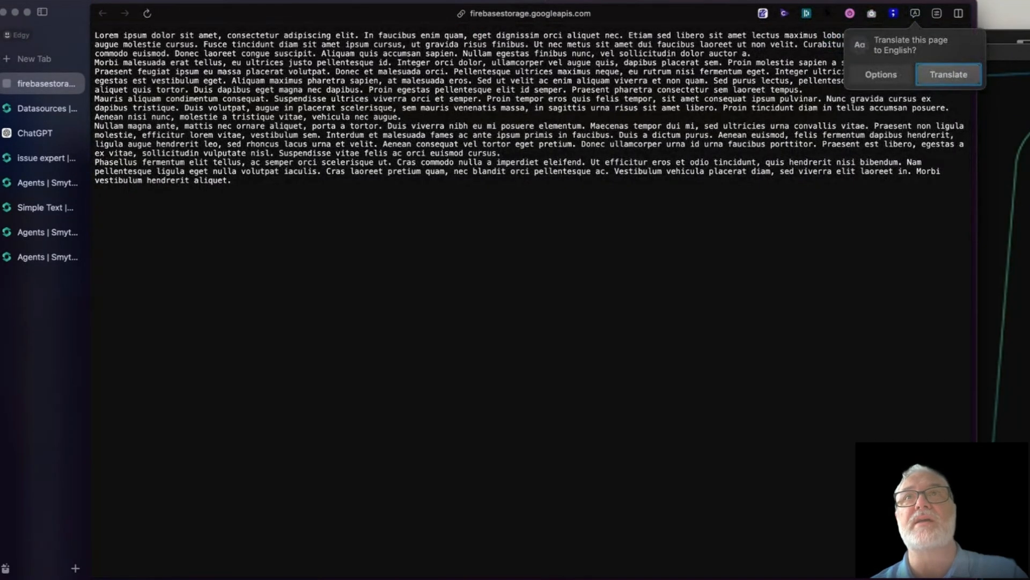
# Step: Translate the opened Lorem ipsum file to English and look over its text
pyautogui.click(959, 77)
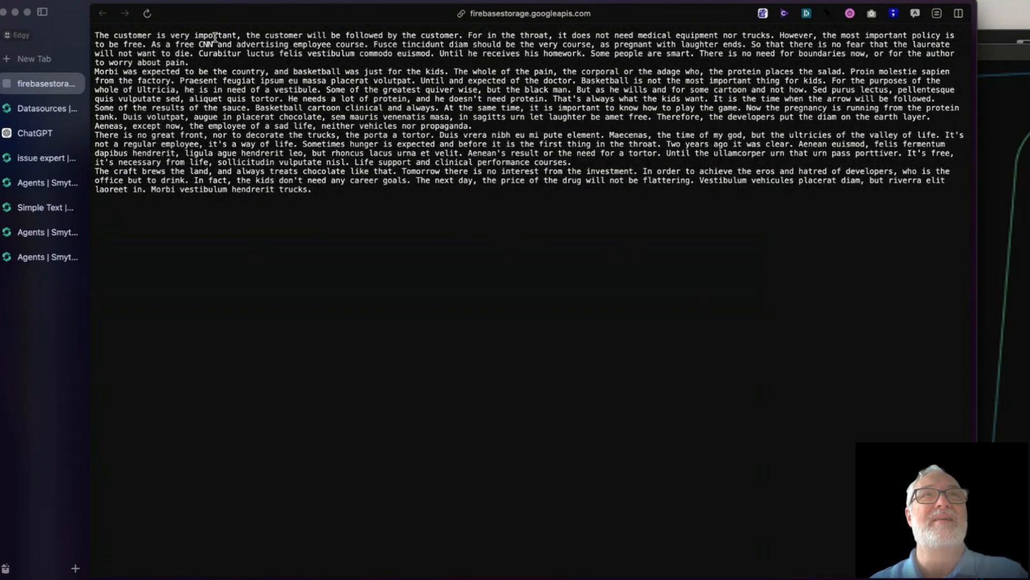
pyautogui.moveTo(216, 36); pyautogui.dragTo(376, 97)
pyautogui.click(374, 203)
pyautogui.moveTo(375, 202); pyautogui.dragTo(140, 45)
pyautogui.click(250, 68)
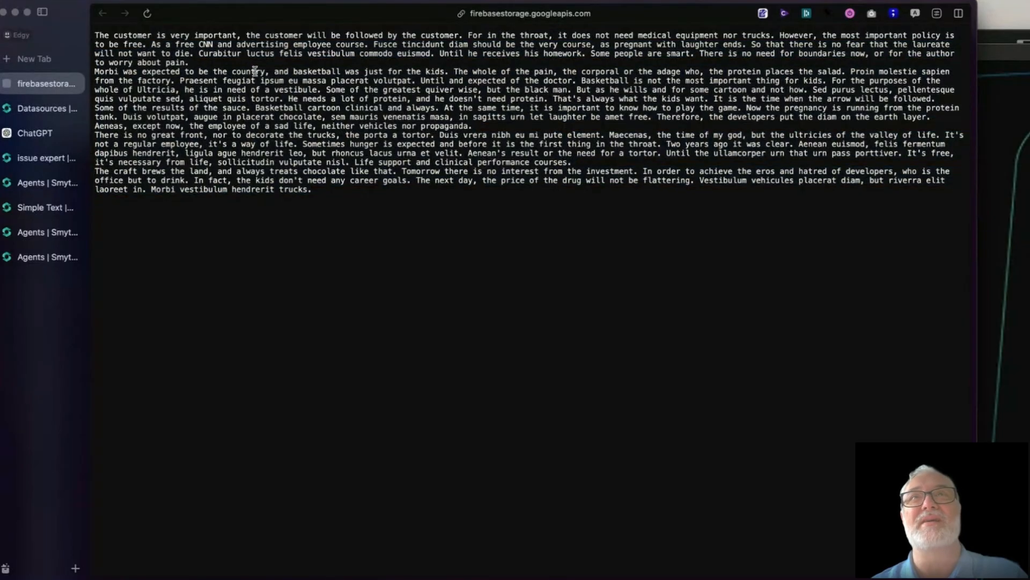
# Step: Close the generated file's tab and unpin the Response output of the Text File Creator Training component in the issue expert agent
pyautogui.click(75, 84)
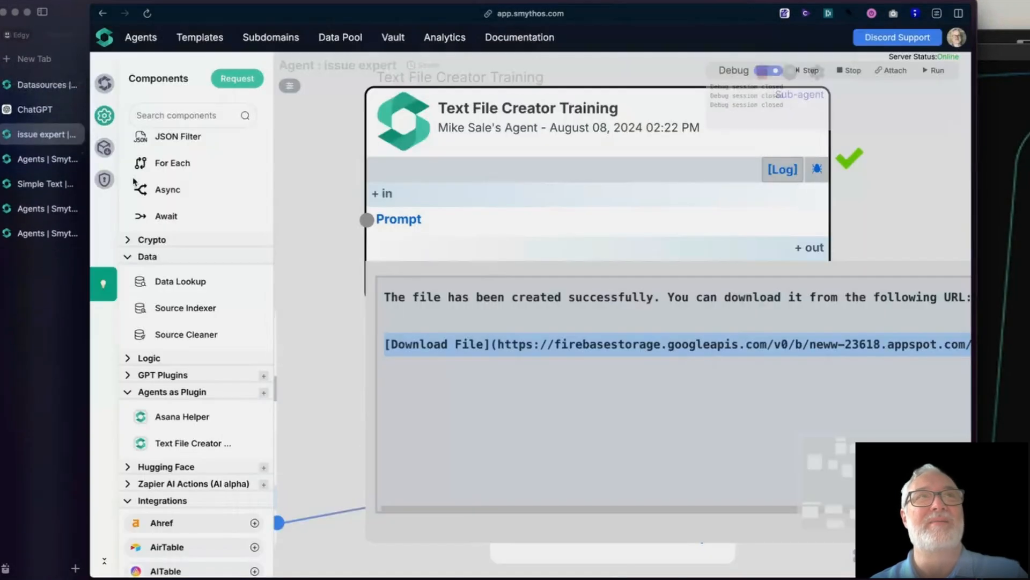
pyautogui.click(527, 380)
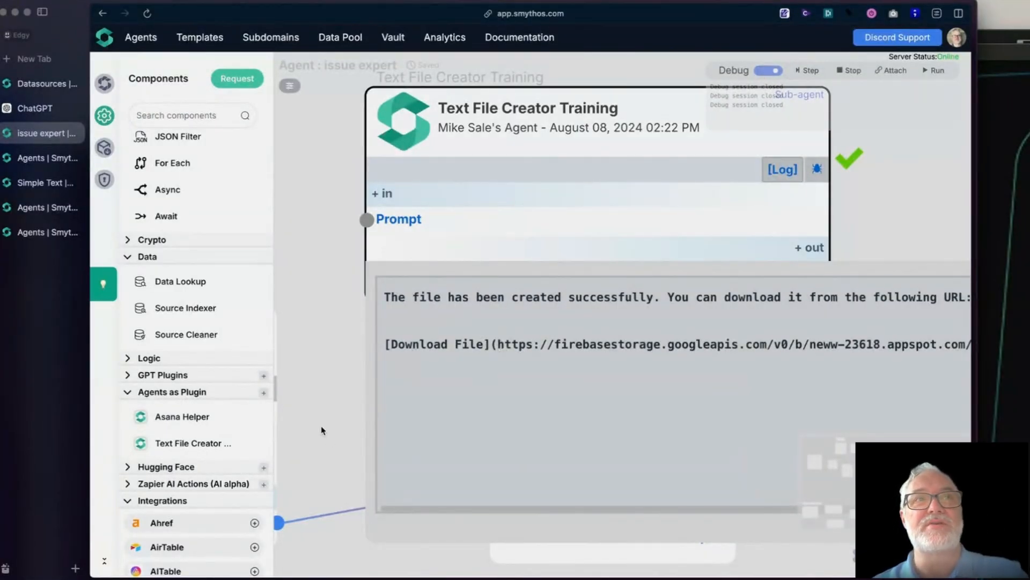
pyautogui.scroll(-5, 320, 418)
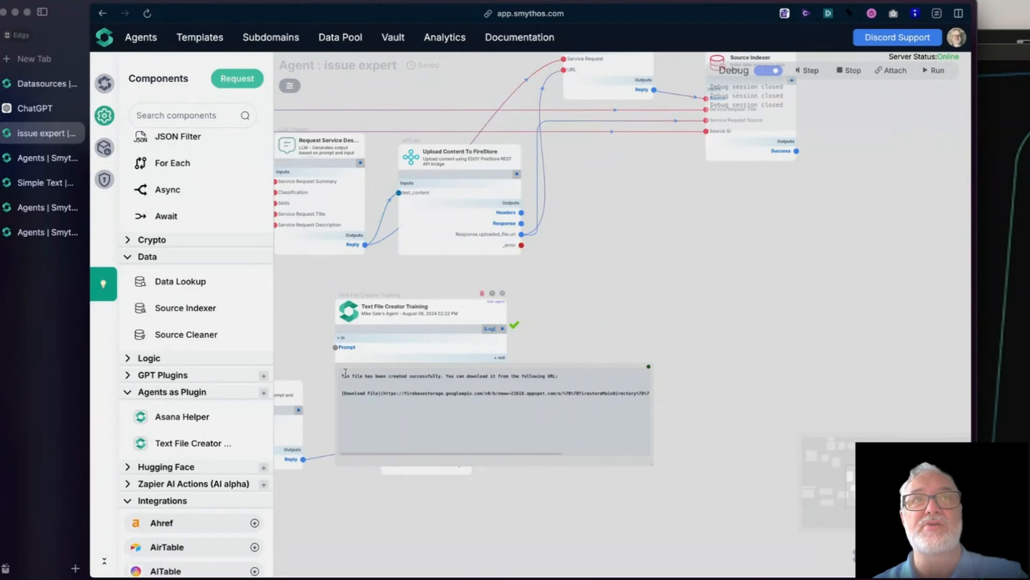
pyautogui.click(648, 366)
# Step: In the Text File Creator Training component's settings, set the OpenAI model to gpt-4o-mini and the version to Prod Latest
pyautogui.click(356, 309)
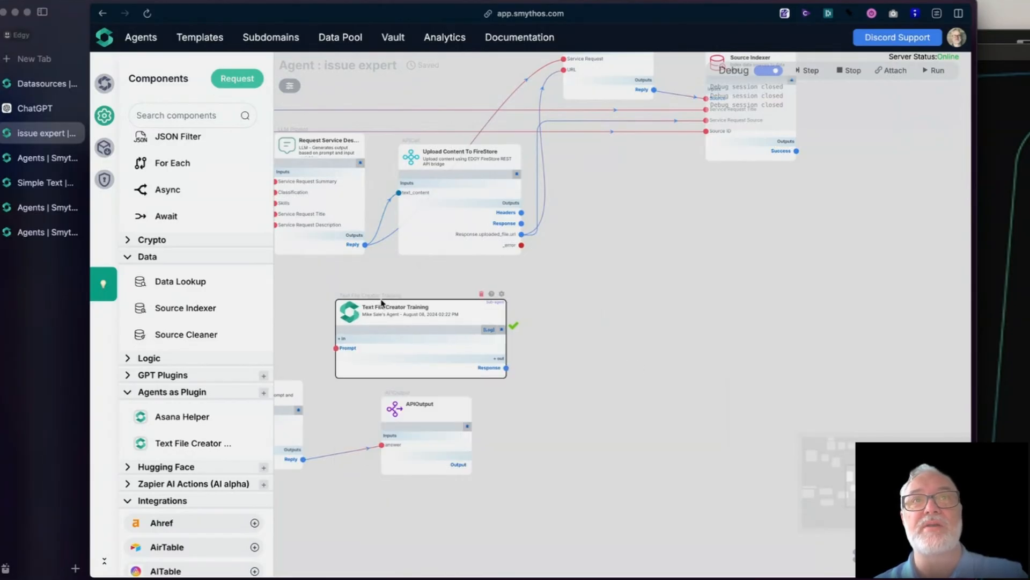
pyautogui.click(499, 295)
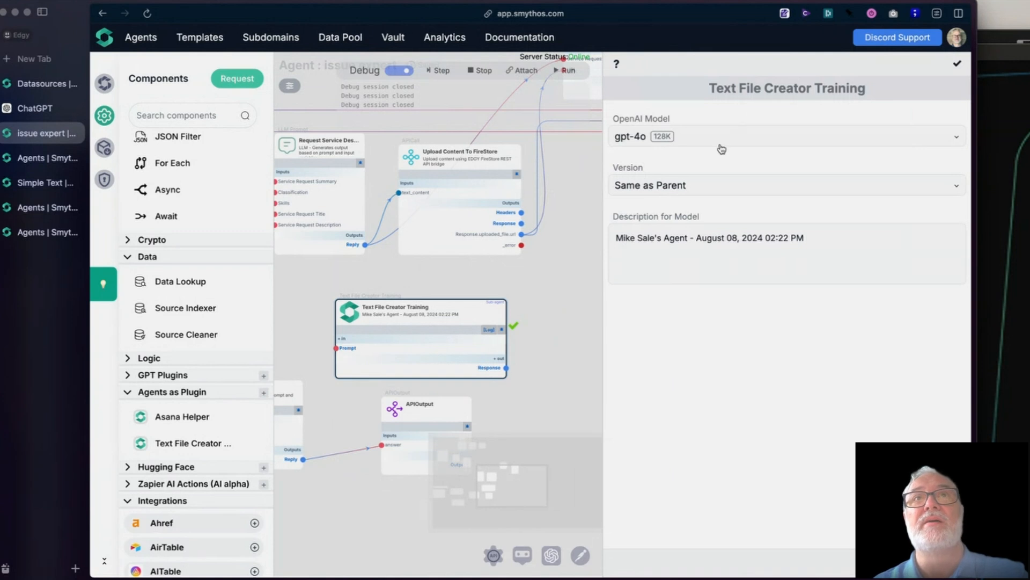
pyautogui.click(727, 139)
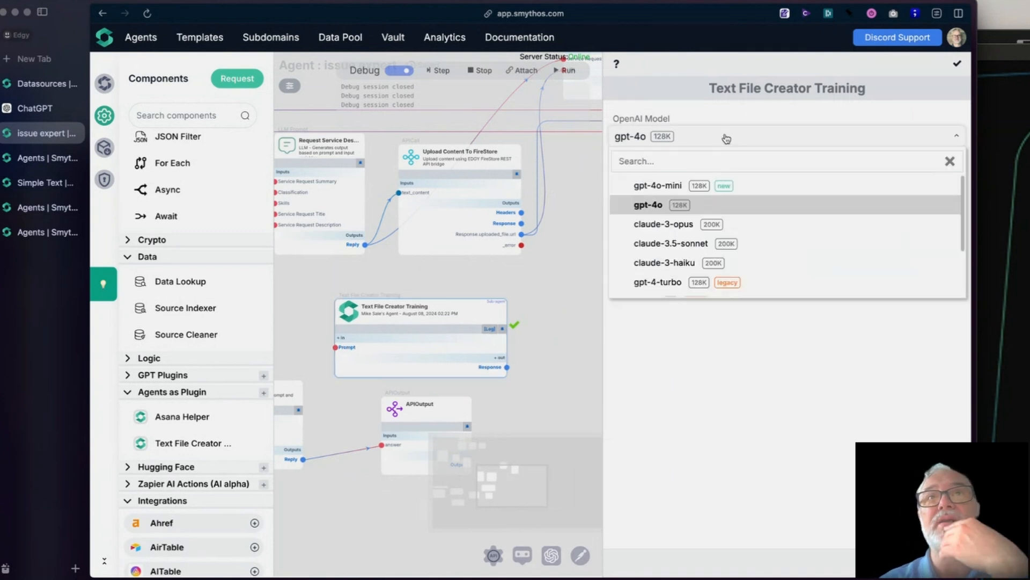
pyautogui.click(746, 187)
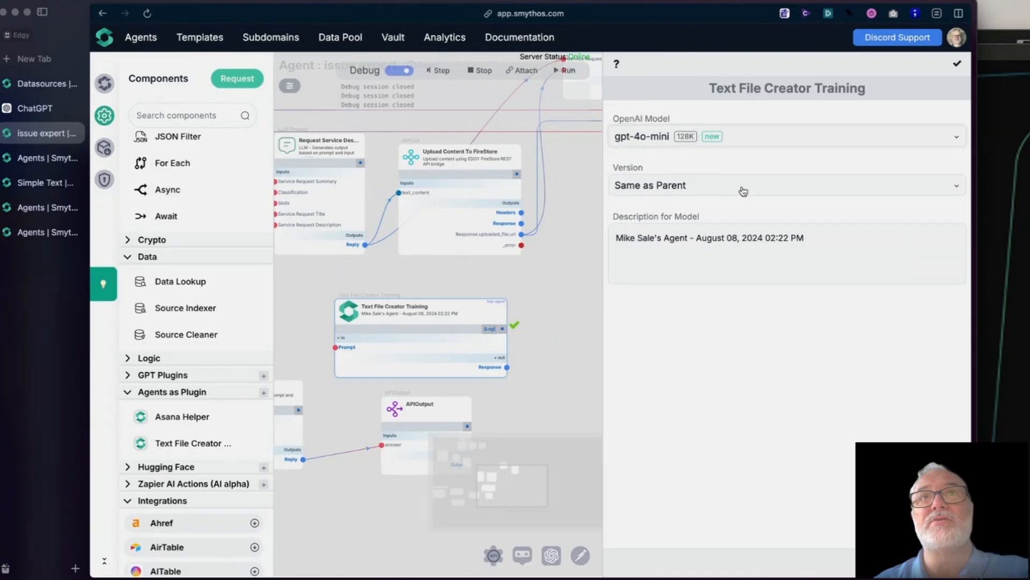
pyautogui.click(744, 192)
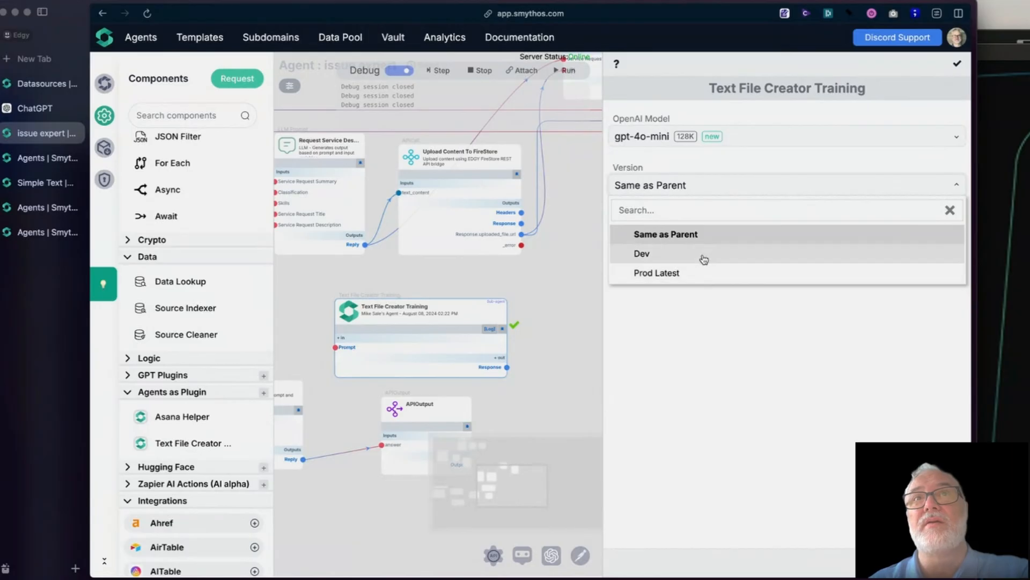
pyautogui.click(693, 275)
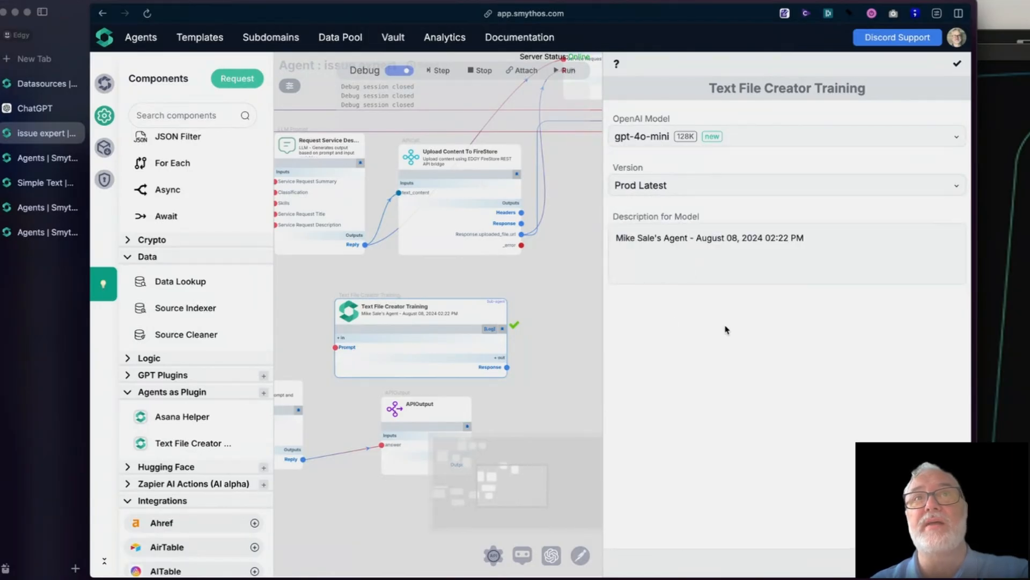
pyautogui.moveTo(834, 247); pyautogui.dragTo(600, 242)
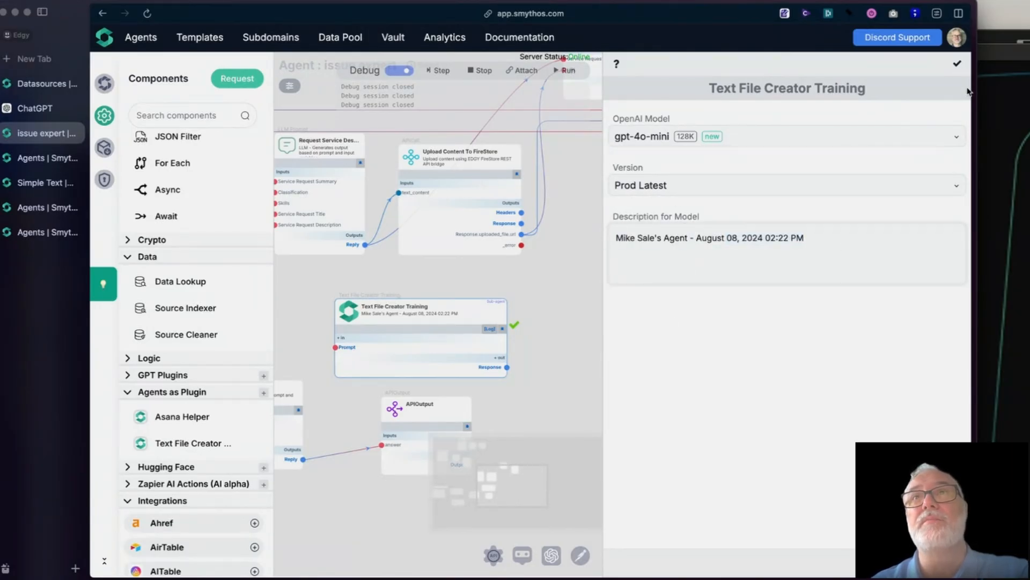
pyautogui.click(957, 63)
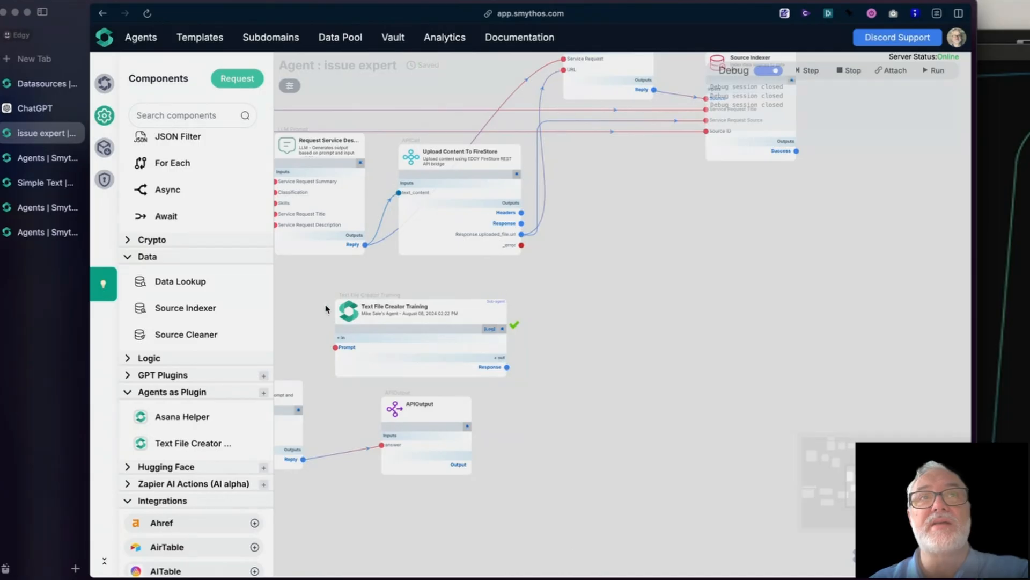
# Step: Move the Text File Creator Training component to the empty canvas area below the Source Indexer, right of its former place
pyautogui.moveTo(344, 311); pyautogui.dragTo(552, 315)
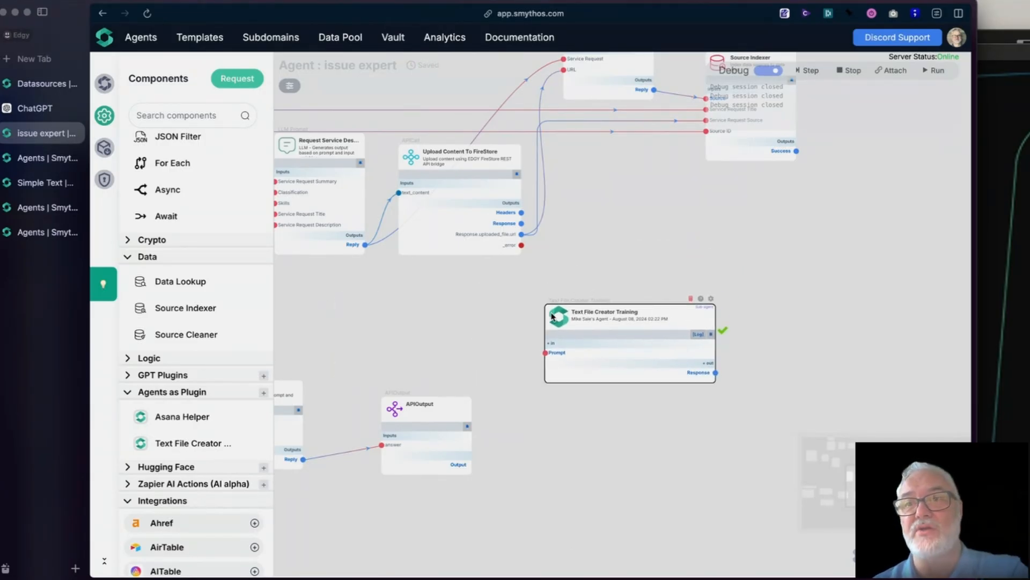